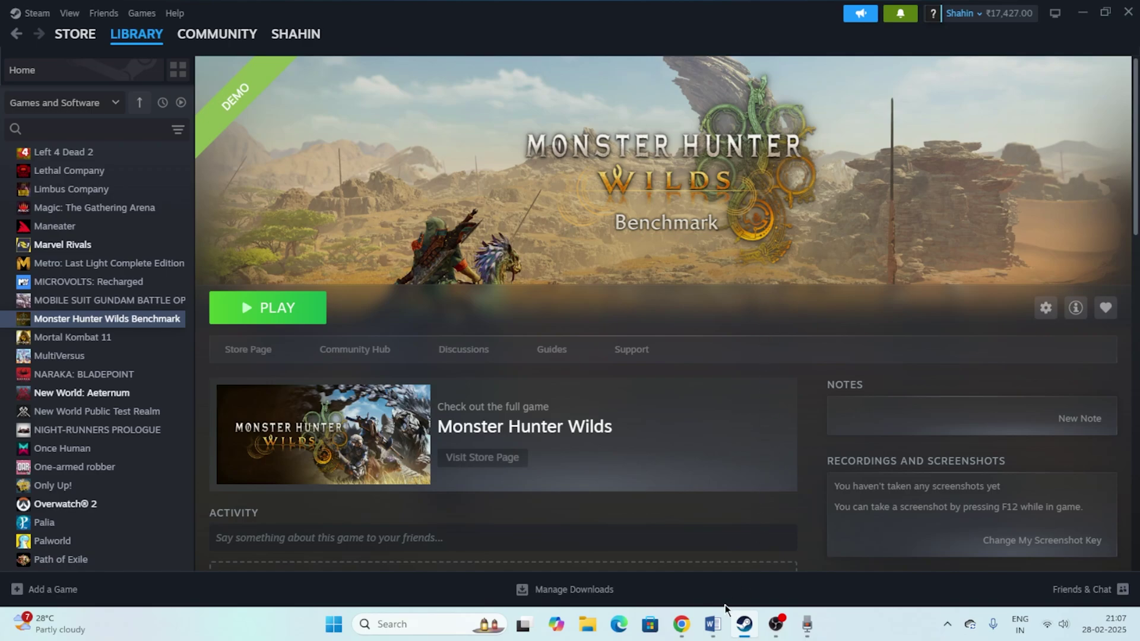
- Switch to the Word troubleshooting notes, highlight "Restart Steam" in Step 1 and dismiss the 360 Total Security notification
{"action": "left_click", "coordinate": [713, 624]}
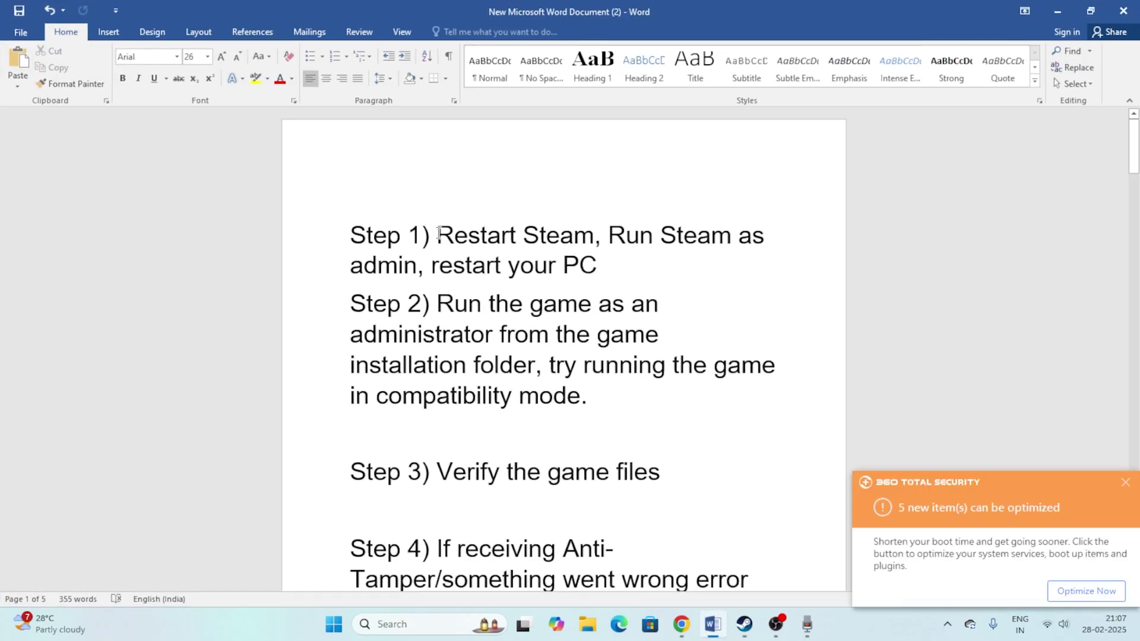
{"action": "left_click_drag", "start_coordinate": [438, 235], "coordinate": [594, 236]}
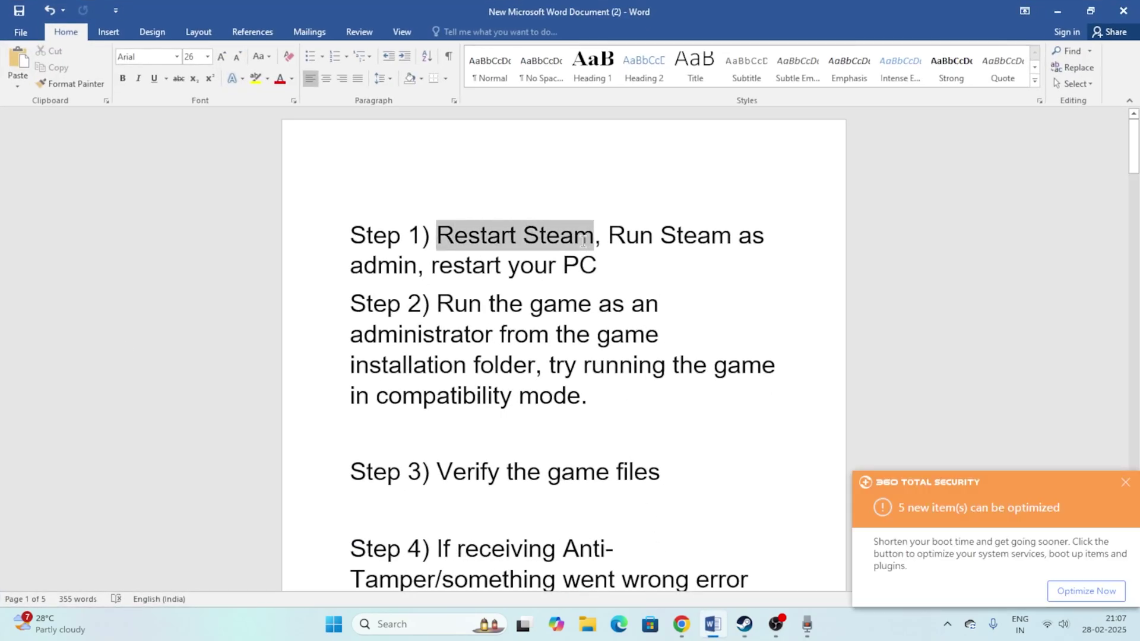
{"action": "left_click", "coordinate": [1125, 482]}
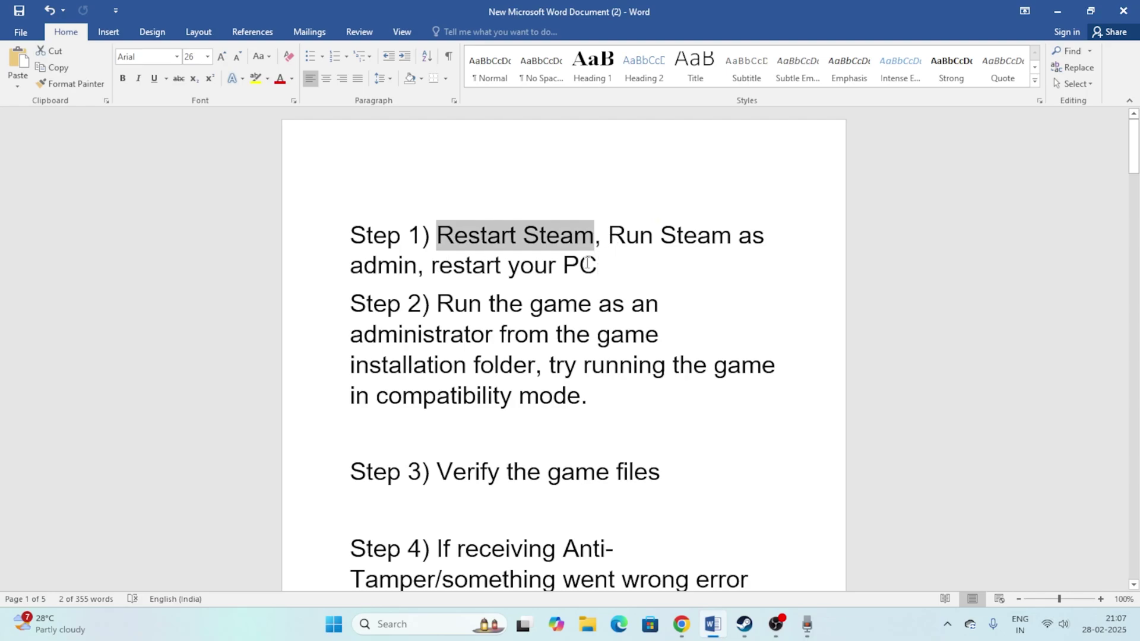
{"action": "left_click", "coordinate": [630, 267]}
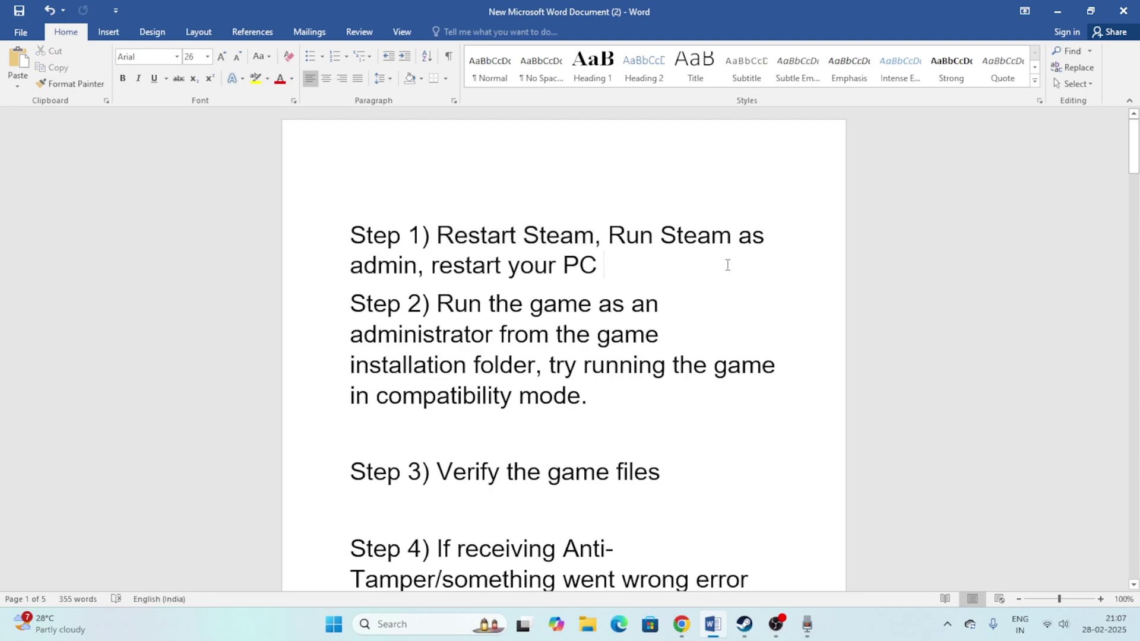
{"action": "left_click", "coordinate": [1054, 11]}
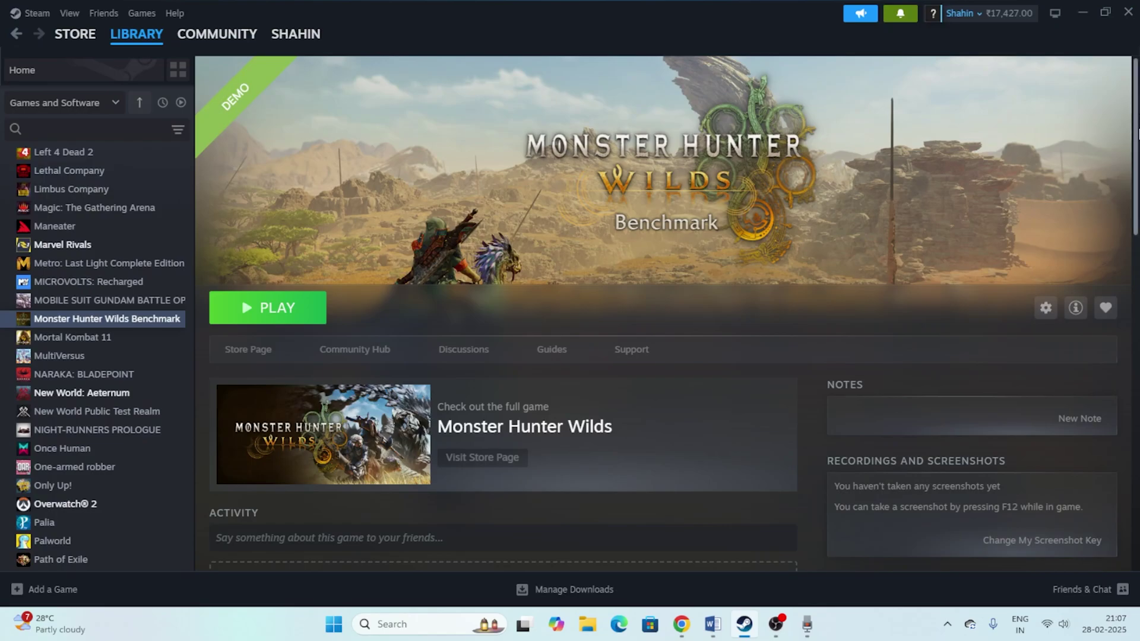
- Close the Steam window, reopen Steam from the desktop and exit the client completely
{"action": "left_click", "coordinate": [1129, 12]}
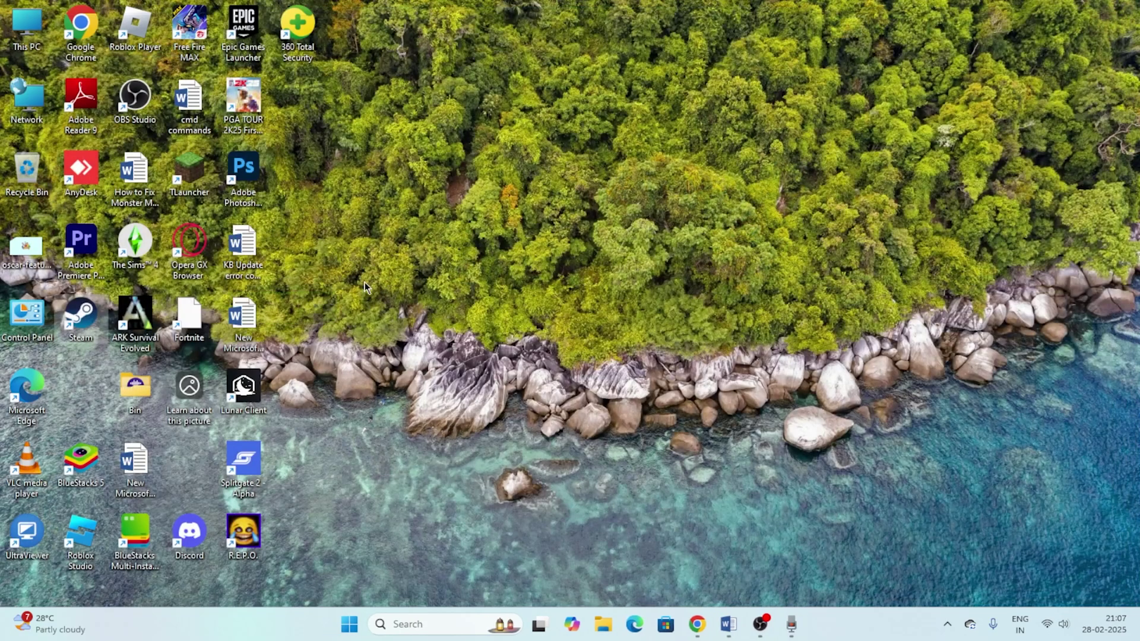
{"action": "double_click", "coordinate": [92, 315]}
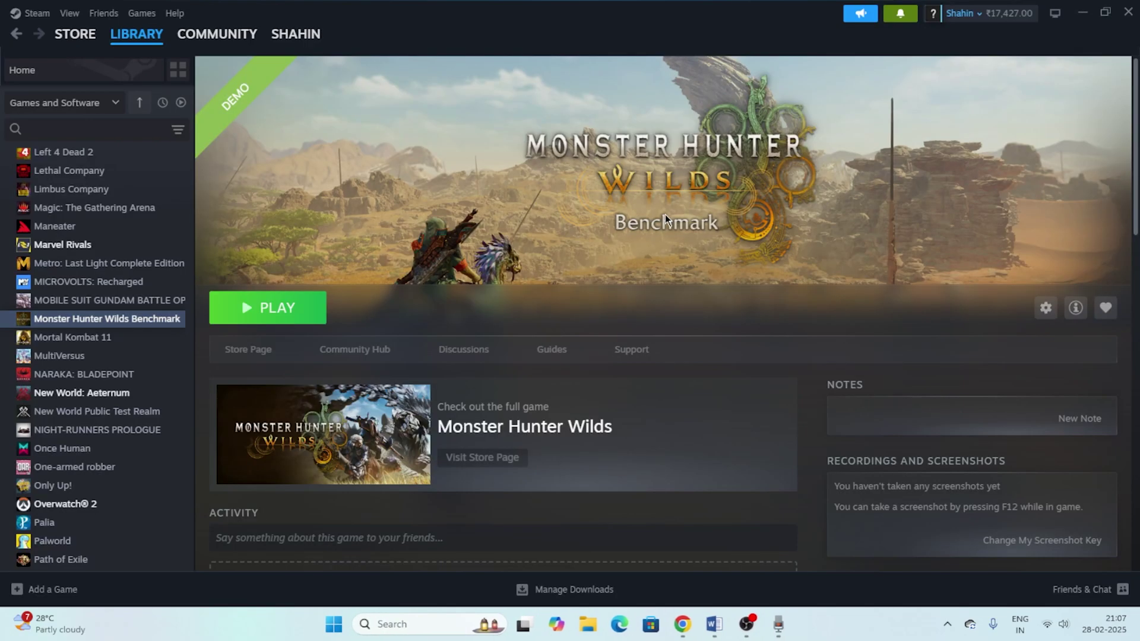
{"action": "left_click", "coordinate": [26, 13]}
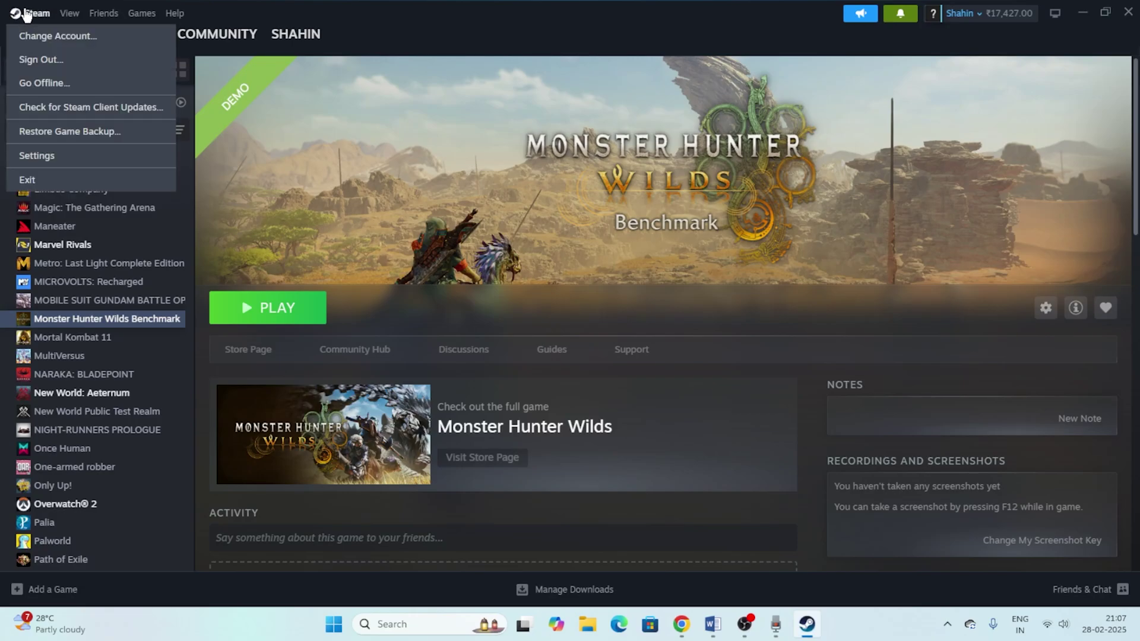
{"action": "left_click", "coordinate": [25, 181]}
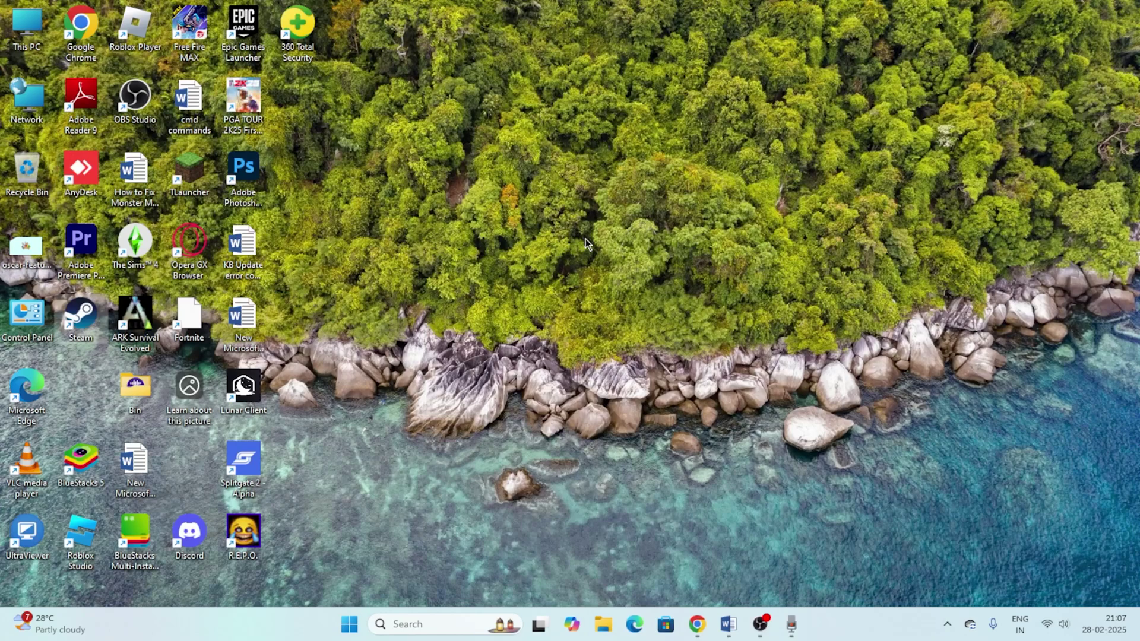
- Refresh the desktop, search Windows for "steam" and run Steam as administrator
{"action": "right_click", "coordinate": [586, 229]}
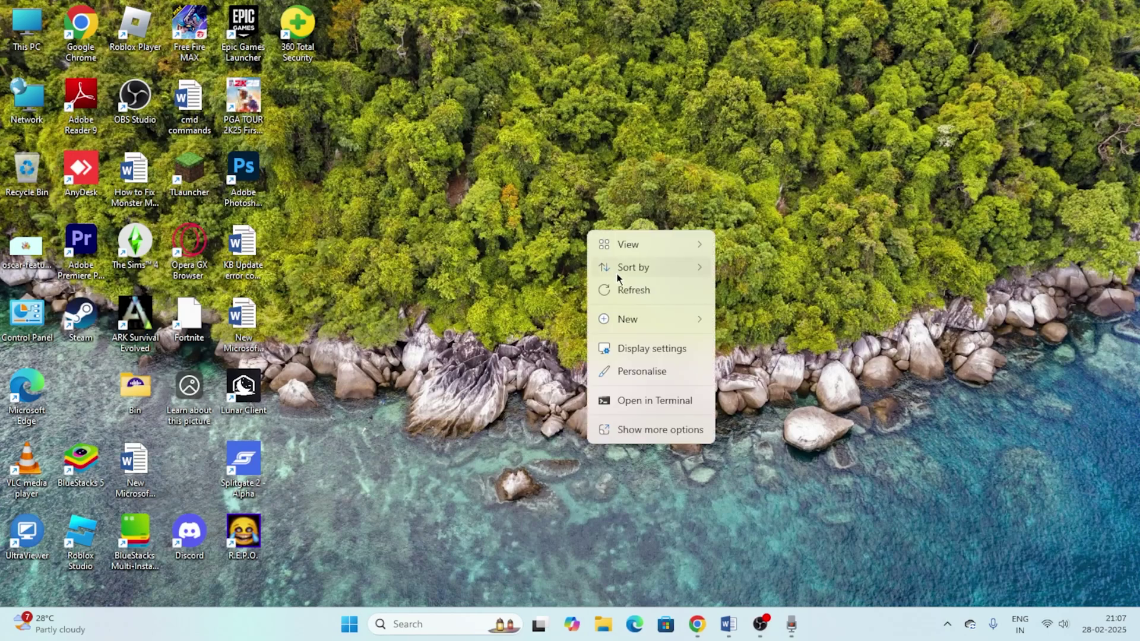
{"action": "left_click", "coordinate": [618, 285]}
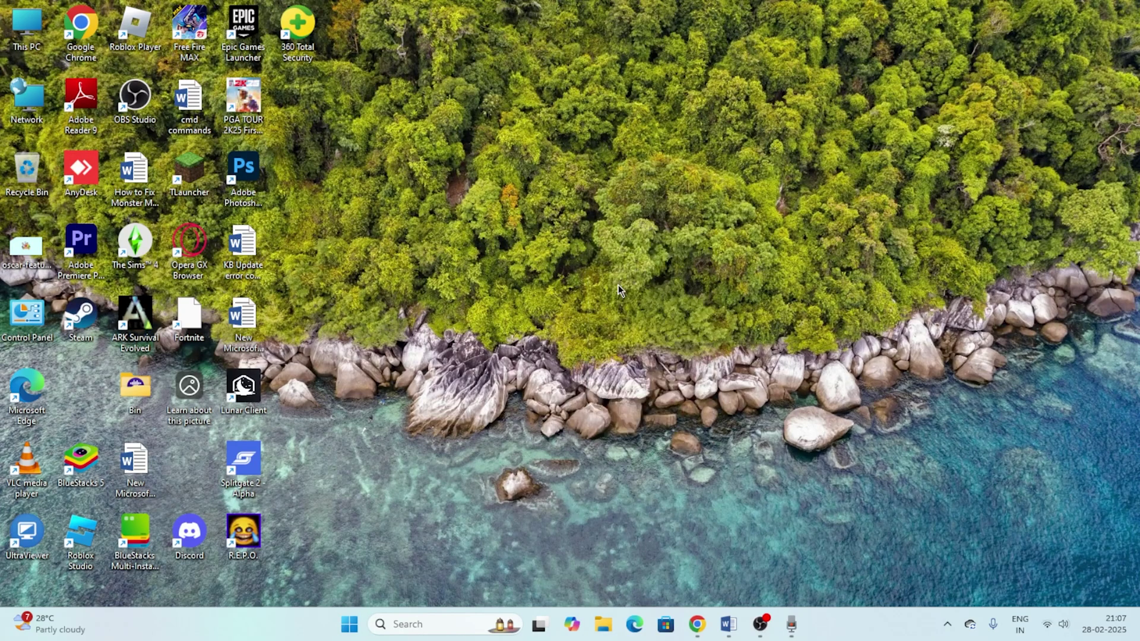
{"action": "left_click", "coordinate": [403, 620]}
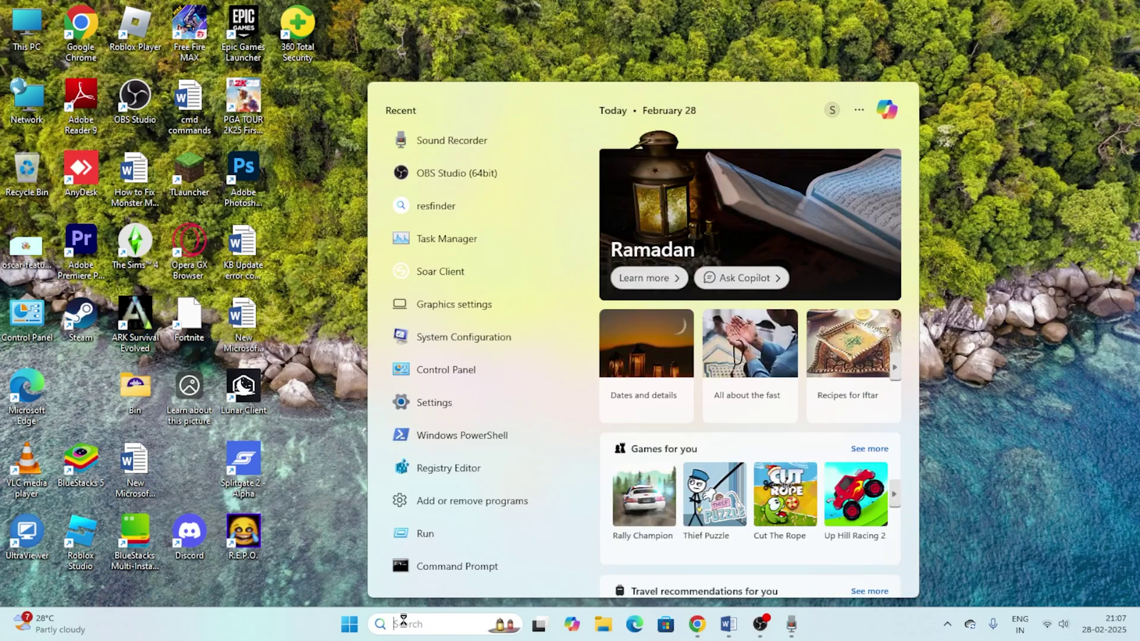
{"action": "type", "text": "steam"}
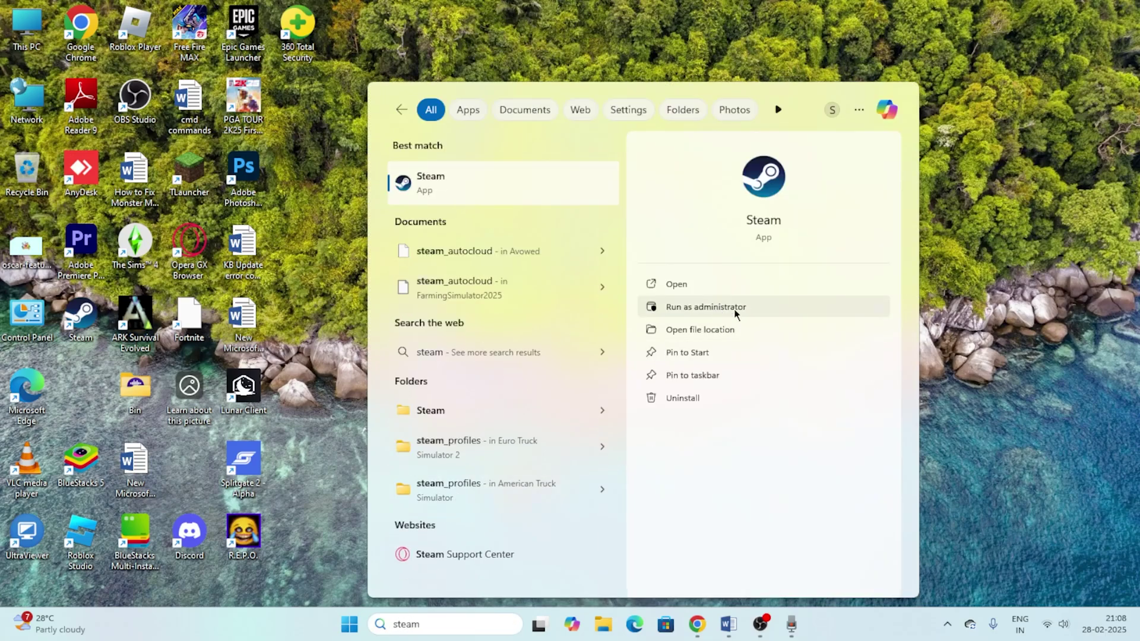
{"action": "left_click", "coordinate": [736, 304]}
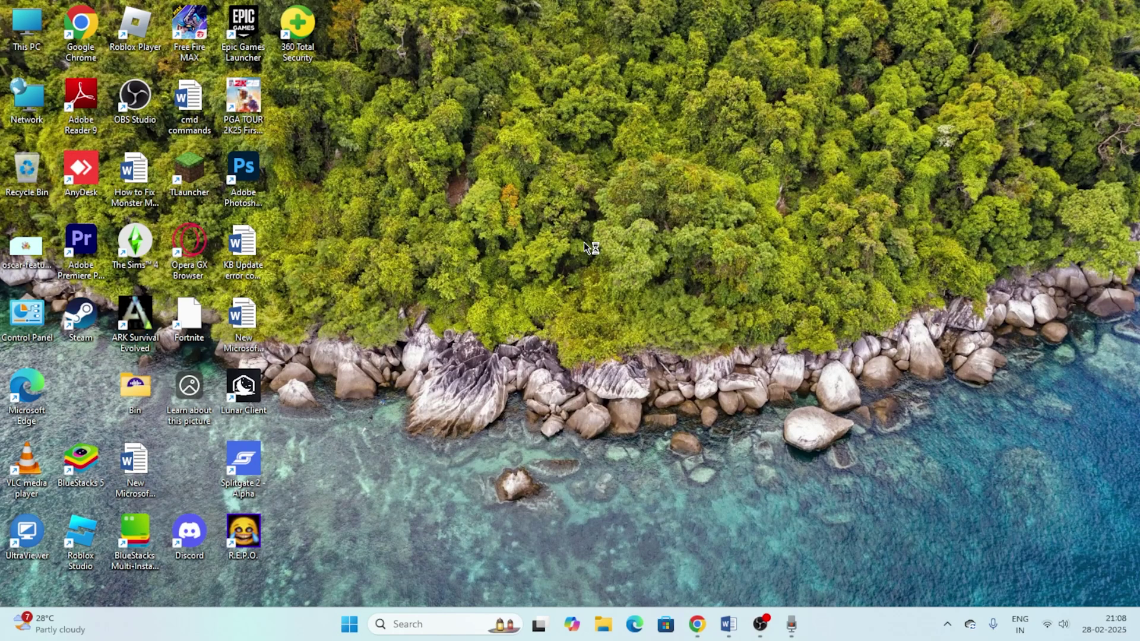
- Dismiss the Steam promotion window and open Monster Hunter Wilds Benchmark in the Steam library
{"action": "left_click", "coordinate": [714, 633]}
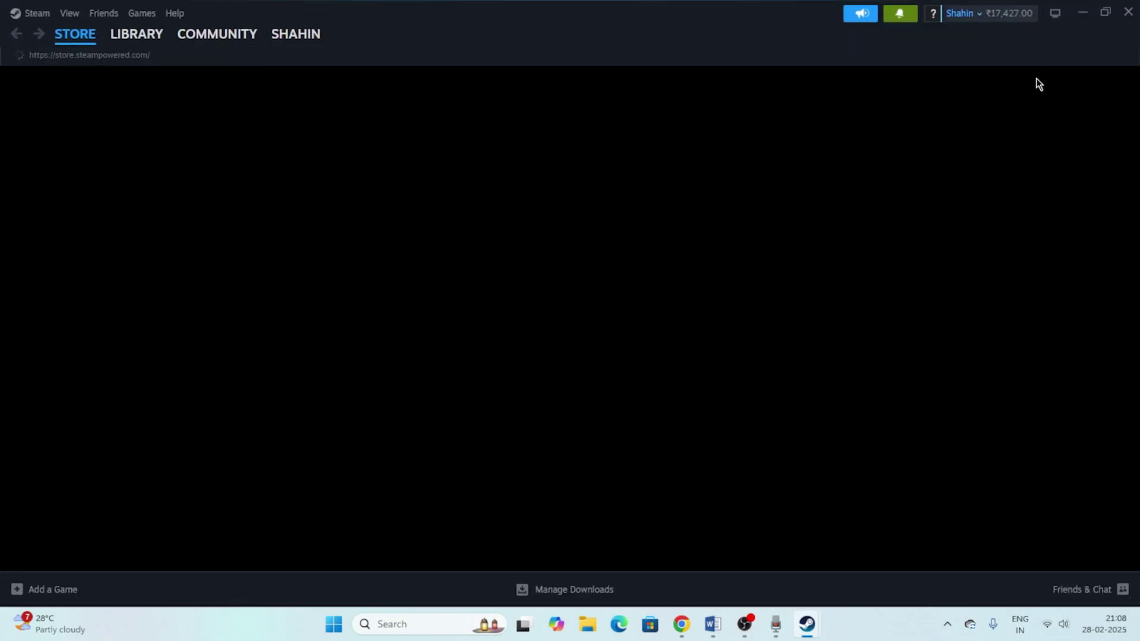
{"action": "left_click", "coordinate": [1079, 12]}
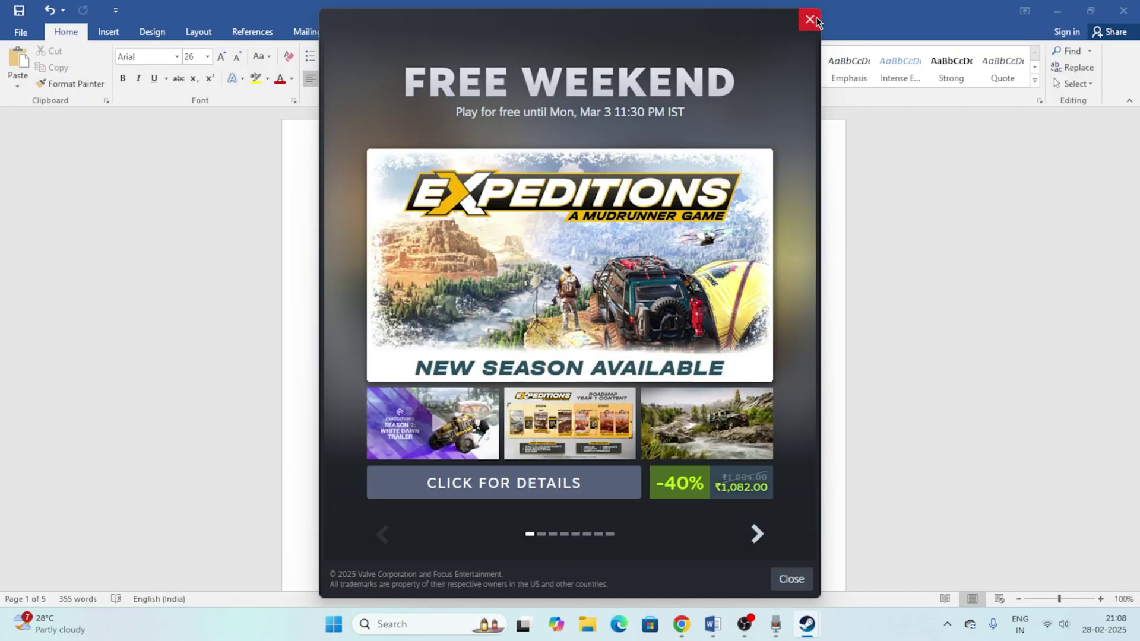
{"action": "left_click", "coordinate": [810, 23]}
{"action": "left_click", "coordinate": [1058, 11]}
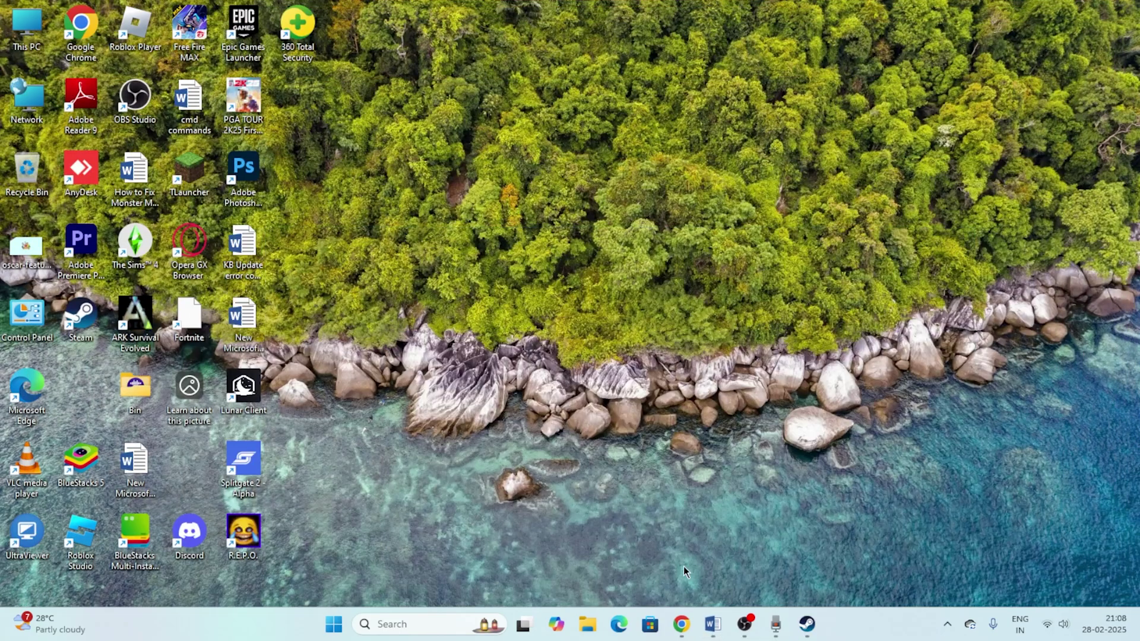
{"action": "left_click", "coordinate": [806, 624]}
{"action": "mouse_move", "coordinate": [127, 36]}
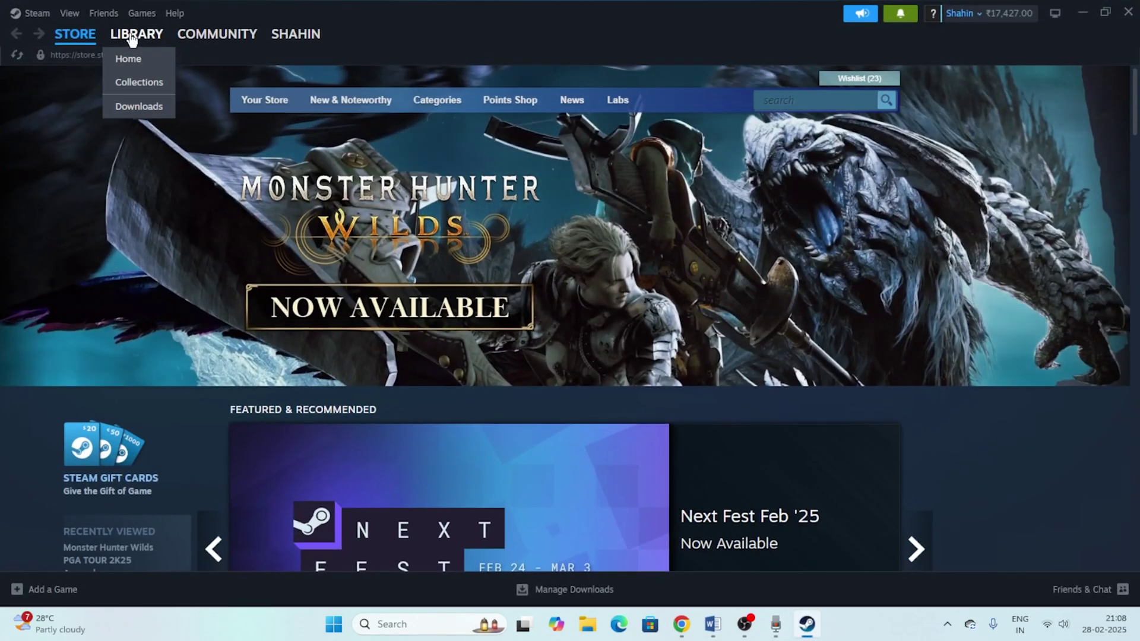
{"action": "left_click", "coordinate": [126, 62]}
{"action": "scroll", "coordinate": [106, 261], "scroll_direction": "down", "scroll_amount": 15}
{"action": "left_click", "coordinate": [101, 358]}
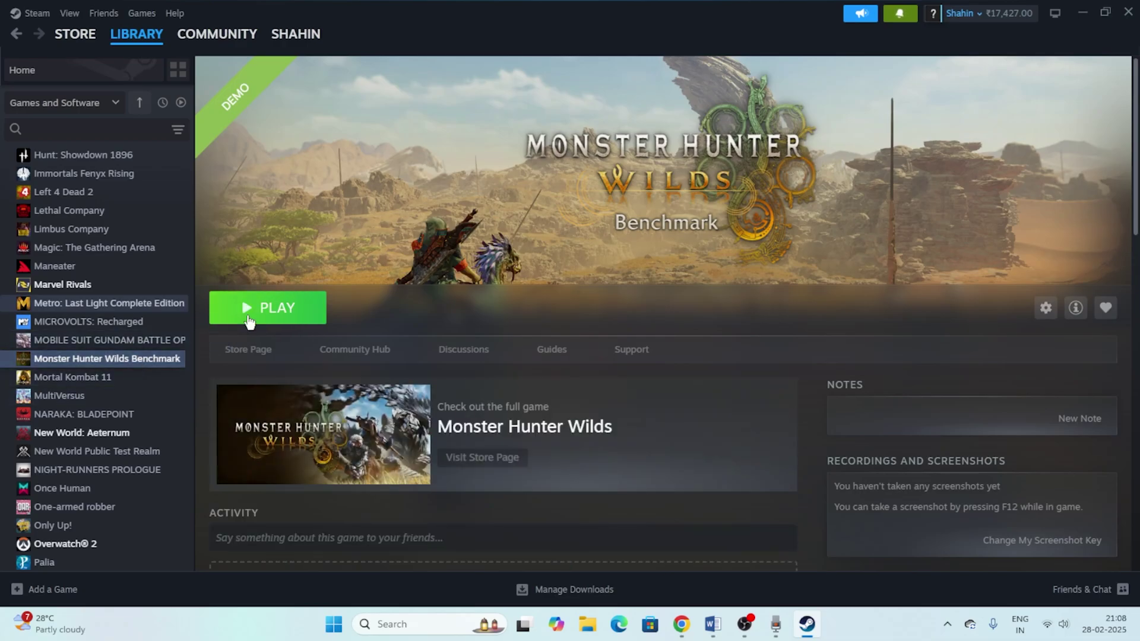
- Bring up the computer's power options from the desktop and close them without choosing one
{"action": "left_click", "coordinate": [1079, 12]}
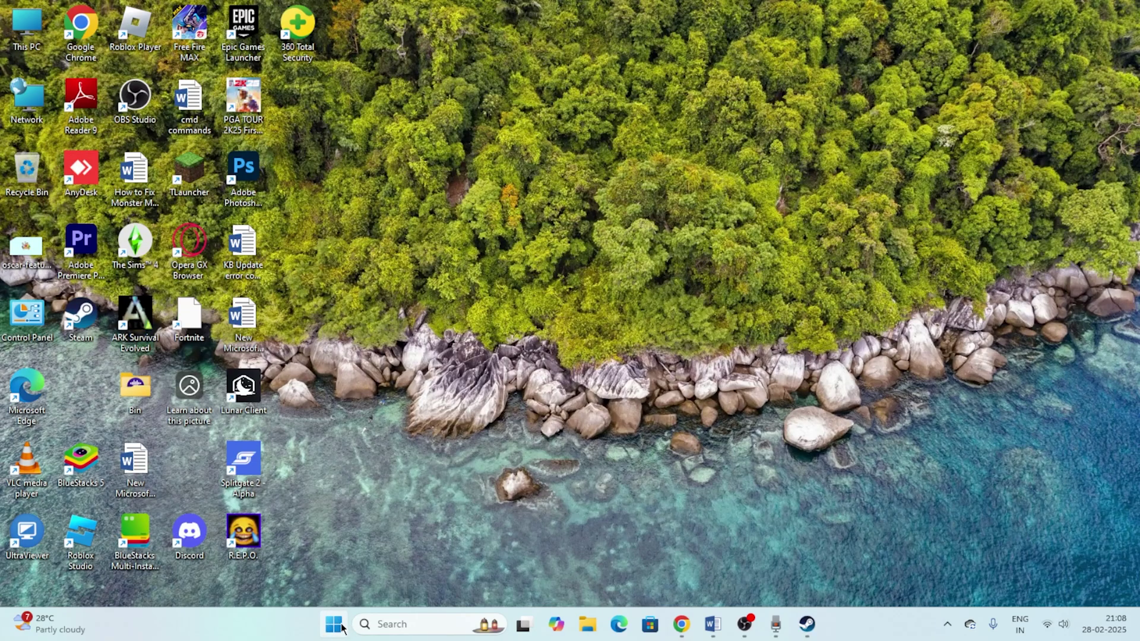
{"action": "key", "text": "super"}
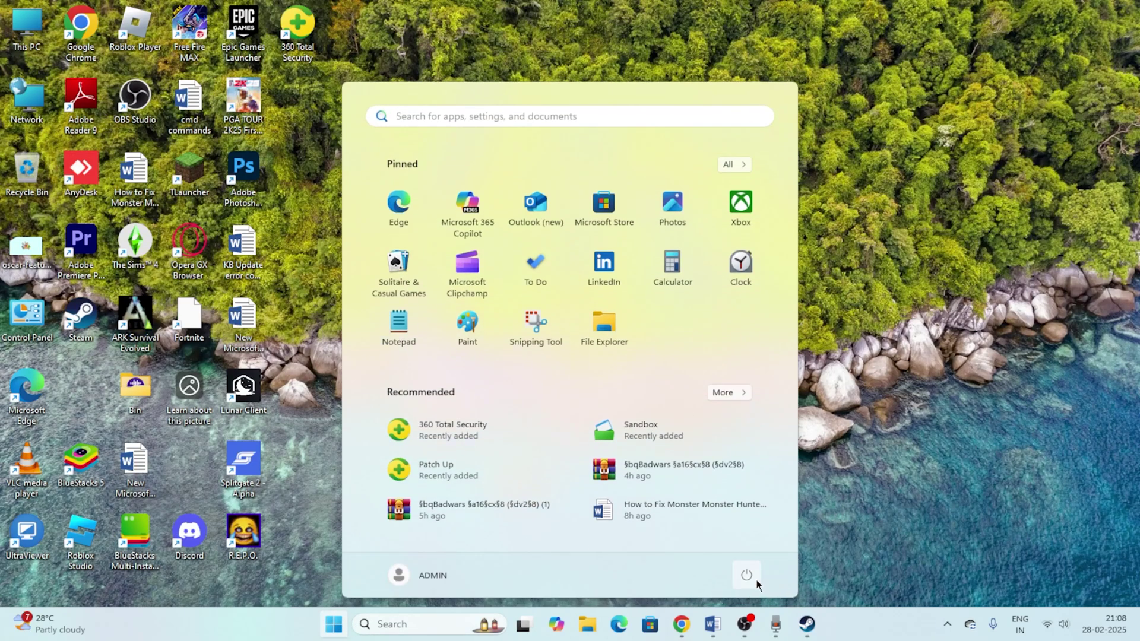
{"action": "left_click", "coordinate": [746, 574]}
{"action": "left_click", "coordinate": [955, 411]}
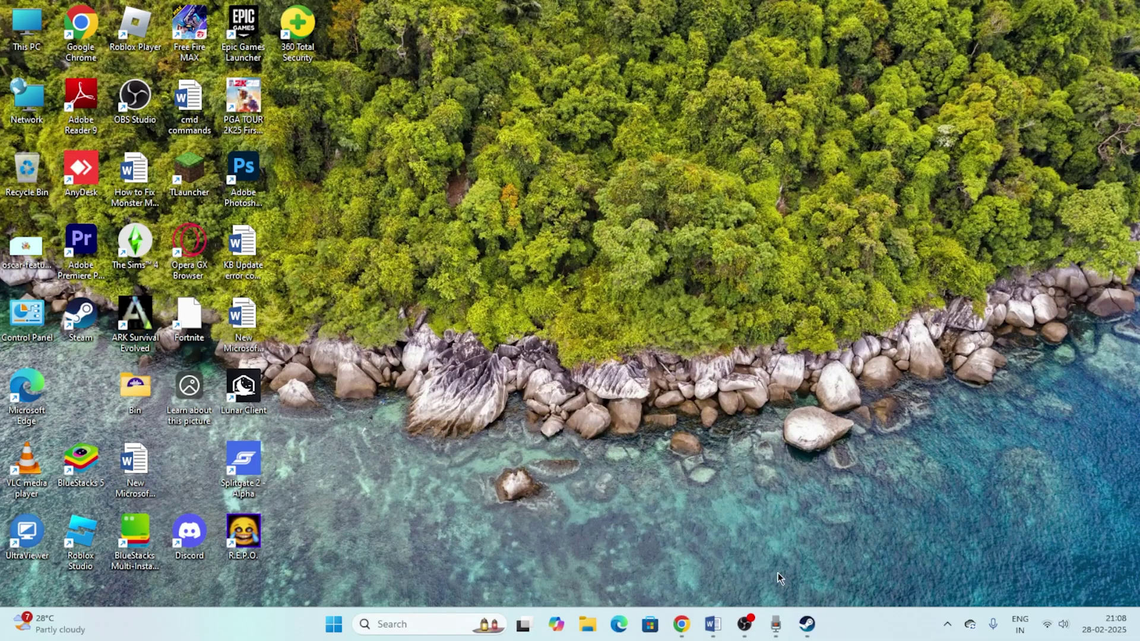
- Switch to the Word notes and highlight the Step 2 text about running the game as administrator and in compatibility mode
{"action": "left_click", "coordinate": [807, 623]}
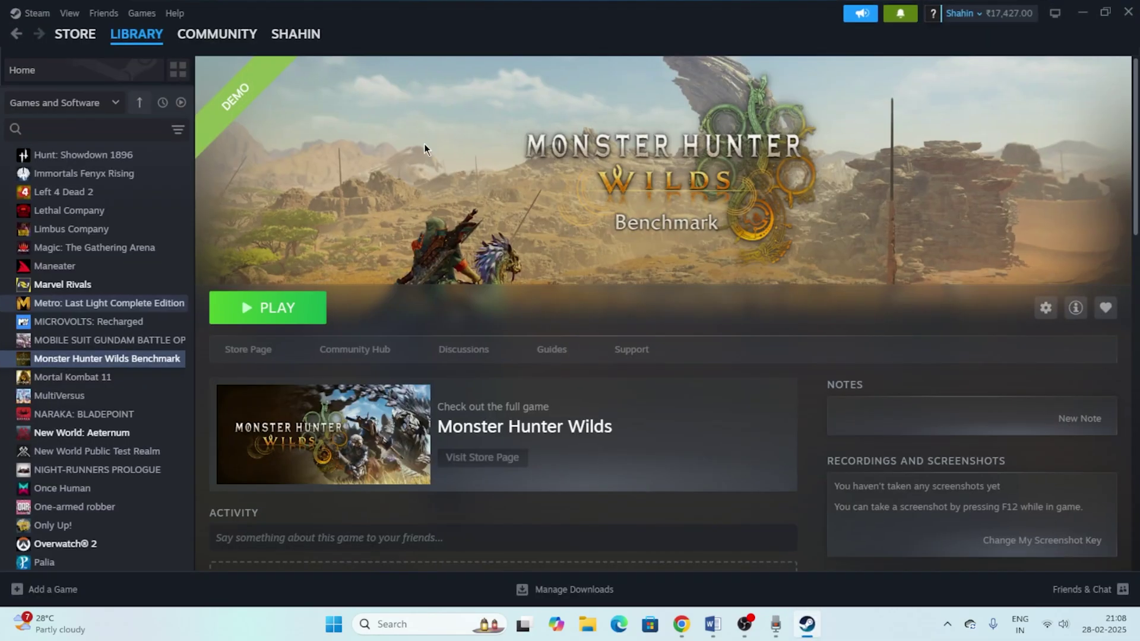
{"action": "left_click", "coordinate": [712, 623]}
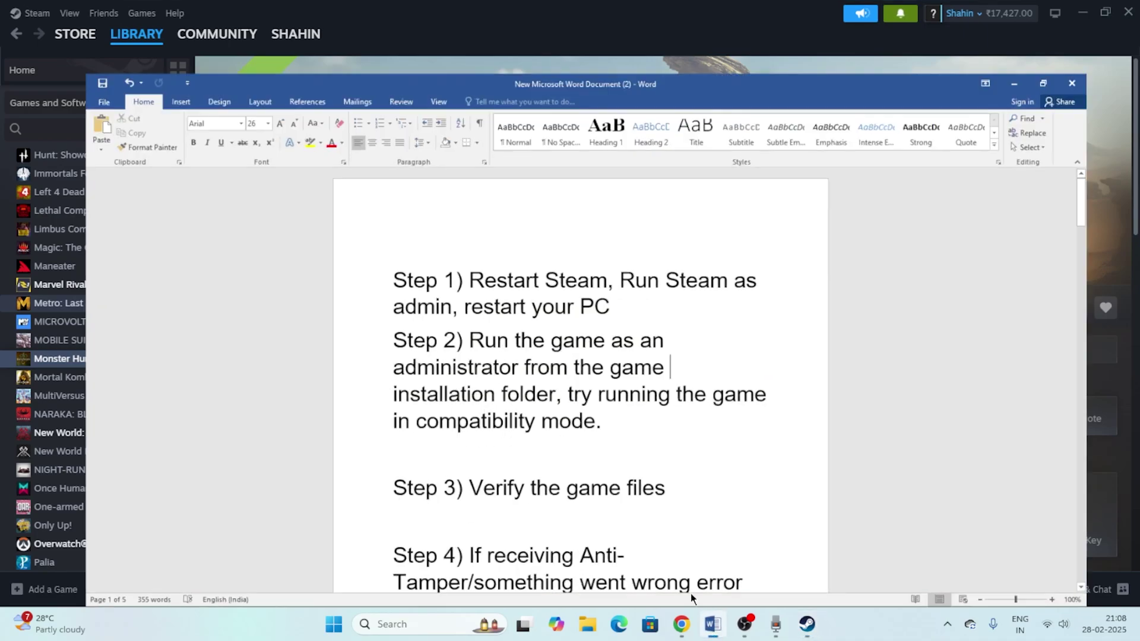
{"action": "left_click_drag", "start_coordinate": [438, 304], "coordinate": [596, 396]}
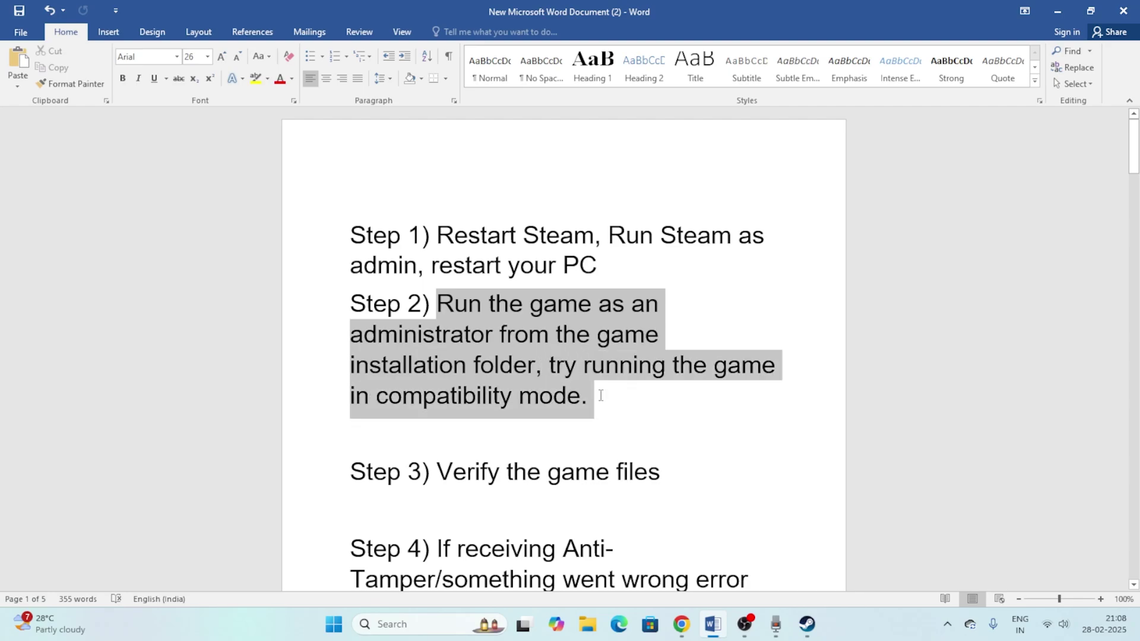
{"action": "left_click", "coordinate": [668, 411]}
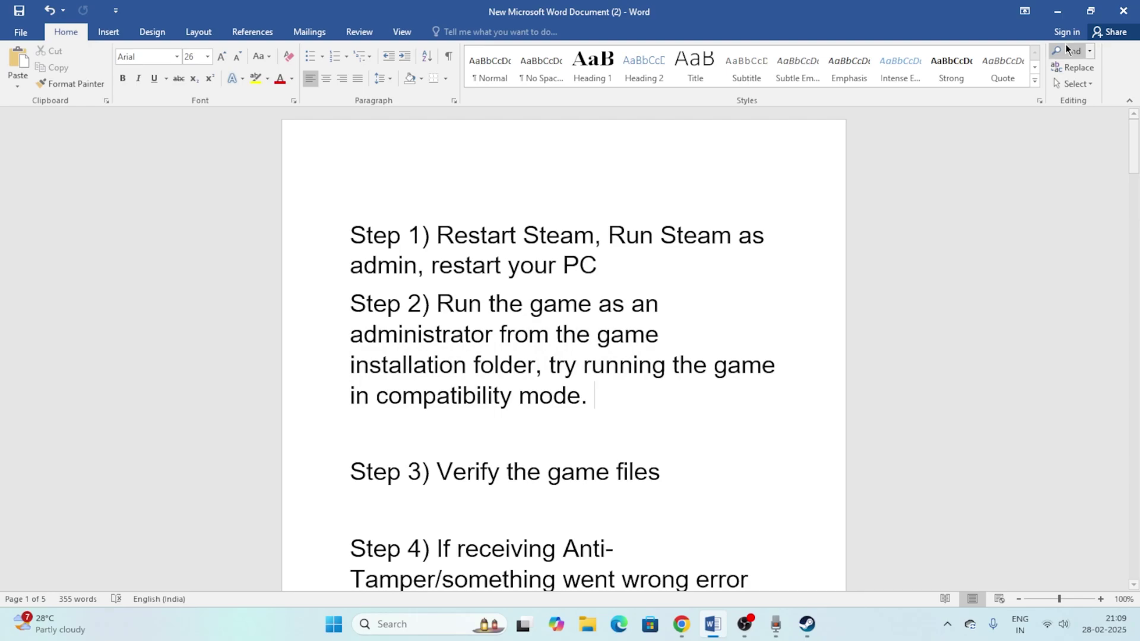
{"action": "left_click", "coordinate": [1057, 10]}
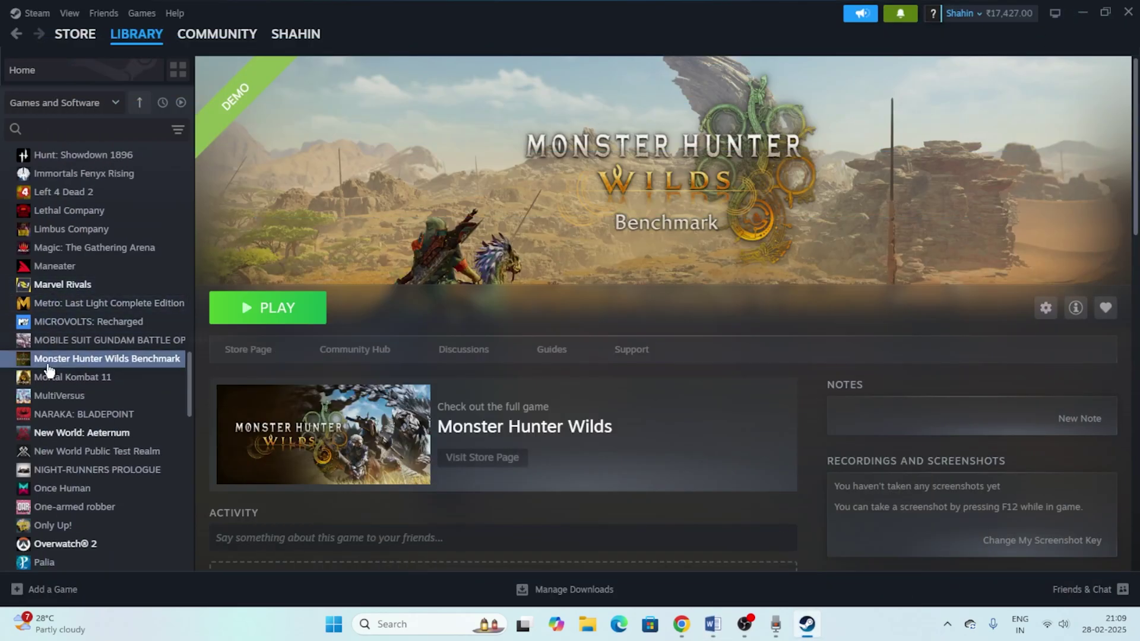
- Browse to the installation folder of Monster Hunter Wilds Benchmark from its Installed Files properties in Steam
{"action": "right_click", "coordinate": [68, 368]}
{"action": "left_click", "coordinate": [104, 471]}
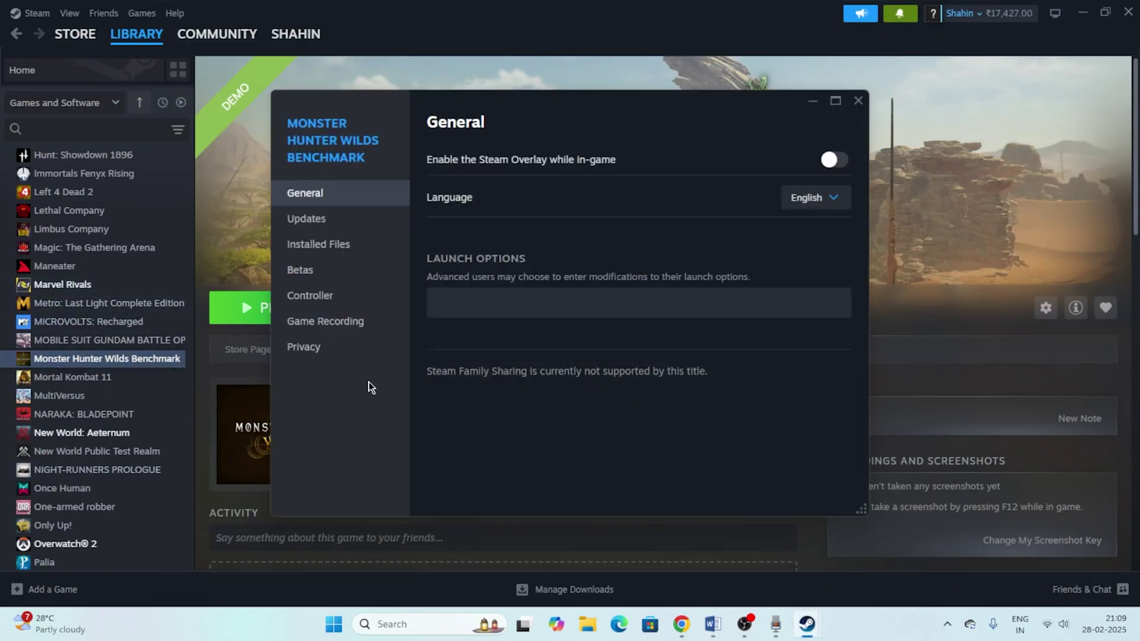
{"action": "left_click", "coordinate": [351, 245]}
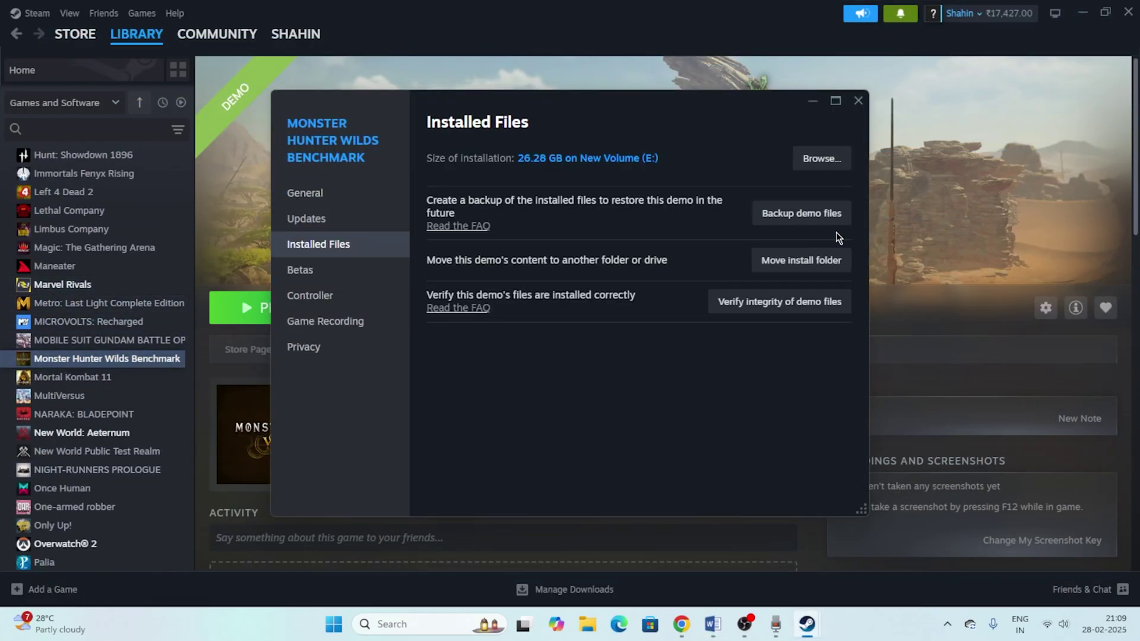
{"action": "left_click", "coordinate": [842, 167]}
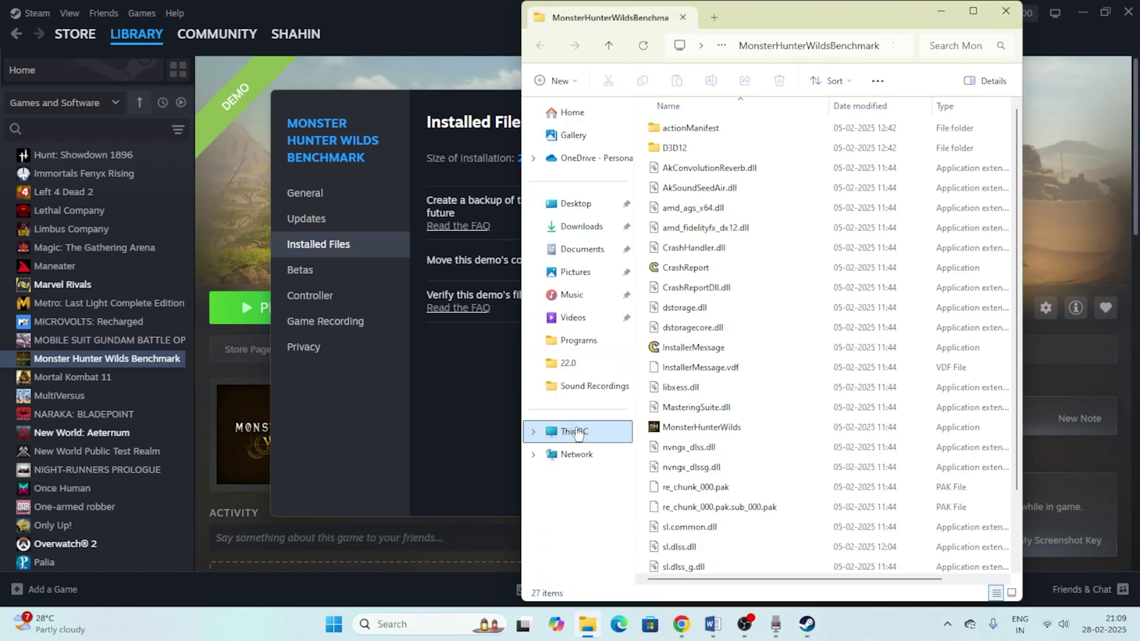
- Maximize File Explorer and open the MonsterHunterWildsBenchmark folder under SteamLibrary\steamapps\common on New Volume (E:)
{"action": "left_click", "coordinate": [575, 431]}
{"action": "left_click", "coordinate": [973, 10]}
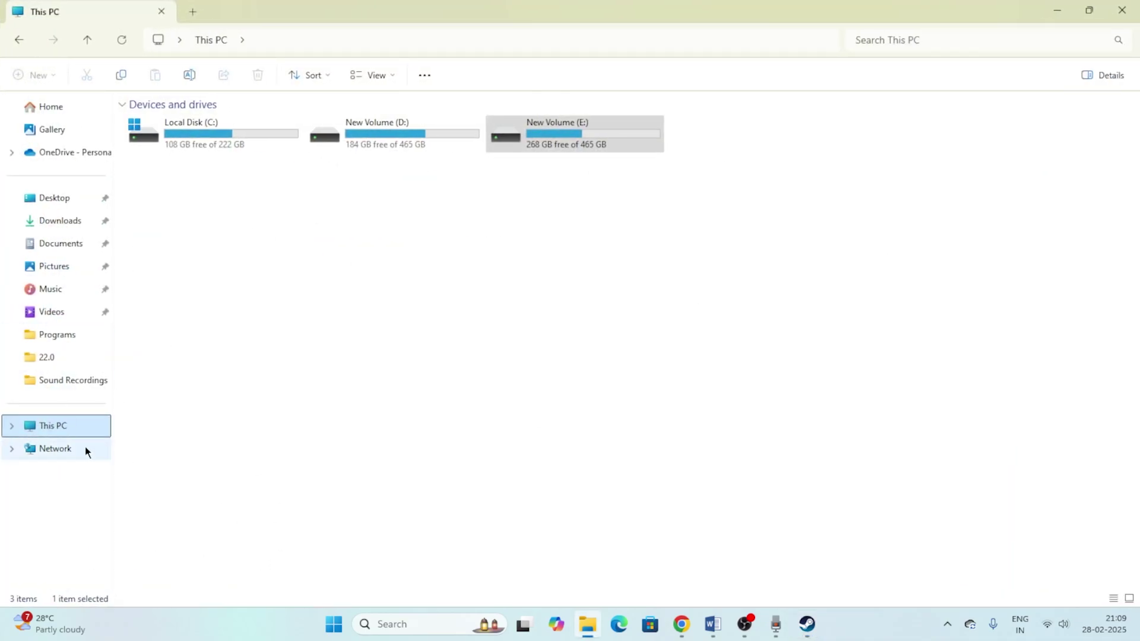
{"action": "double_click", "coordinate": [573, 127]}
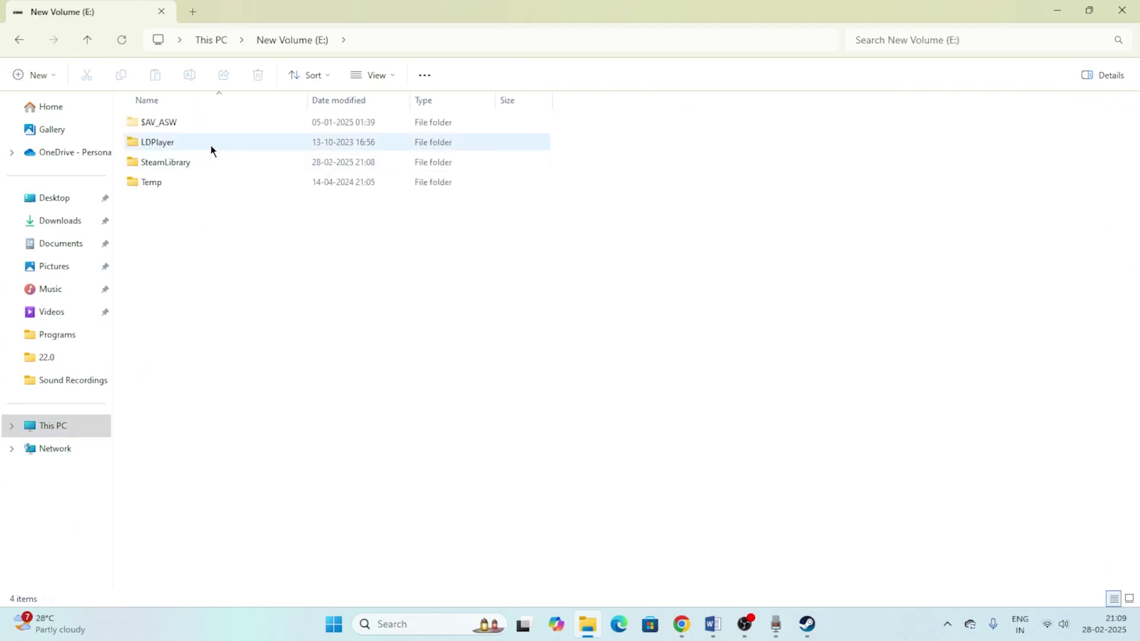
{"action": "double_click", "coordinate": [192, 163]}
{"action": "double_click", "coordinate": [181, 125]}
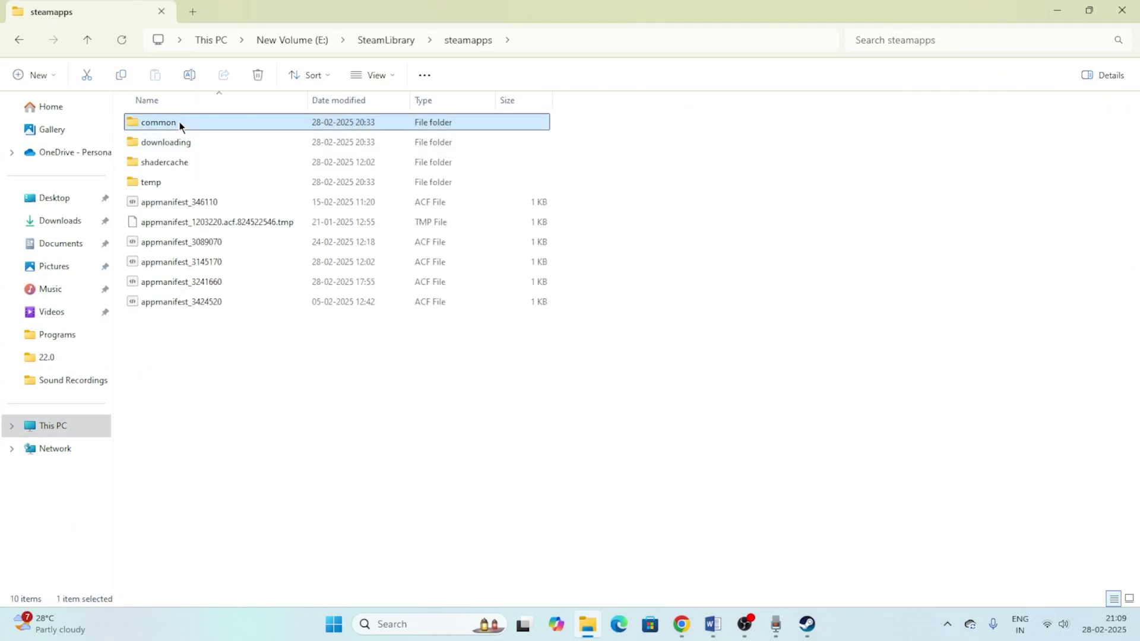
{"action": "double_click", "coordinate": [180, 124]}
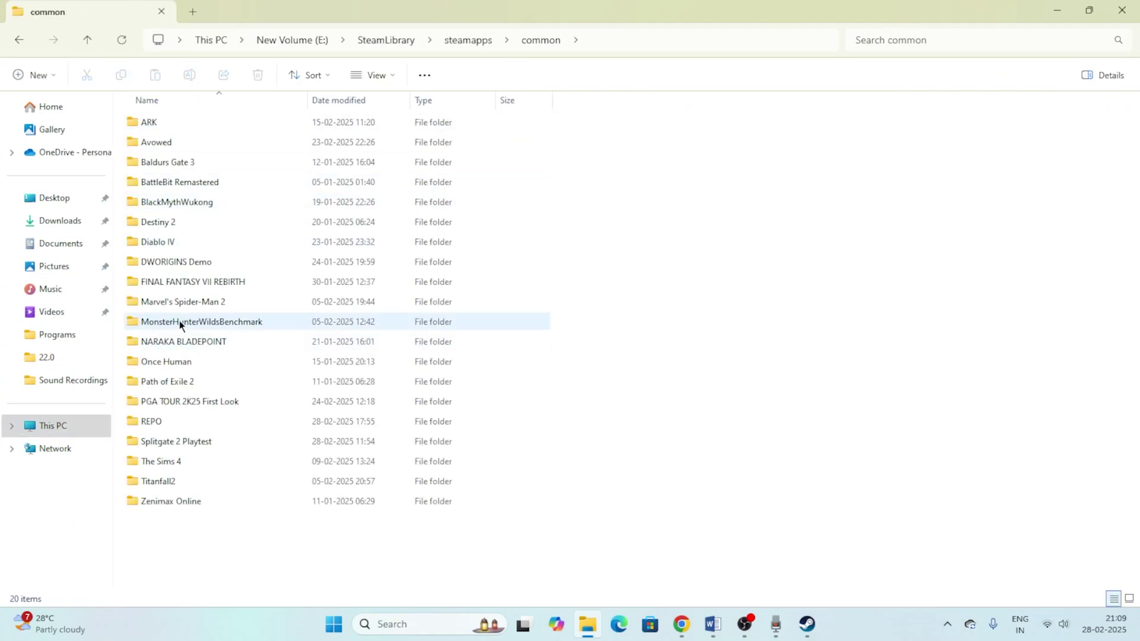
{"action": "double_click", "coordinate": [202, 322]}
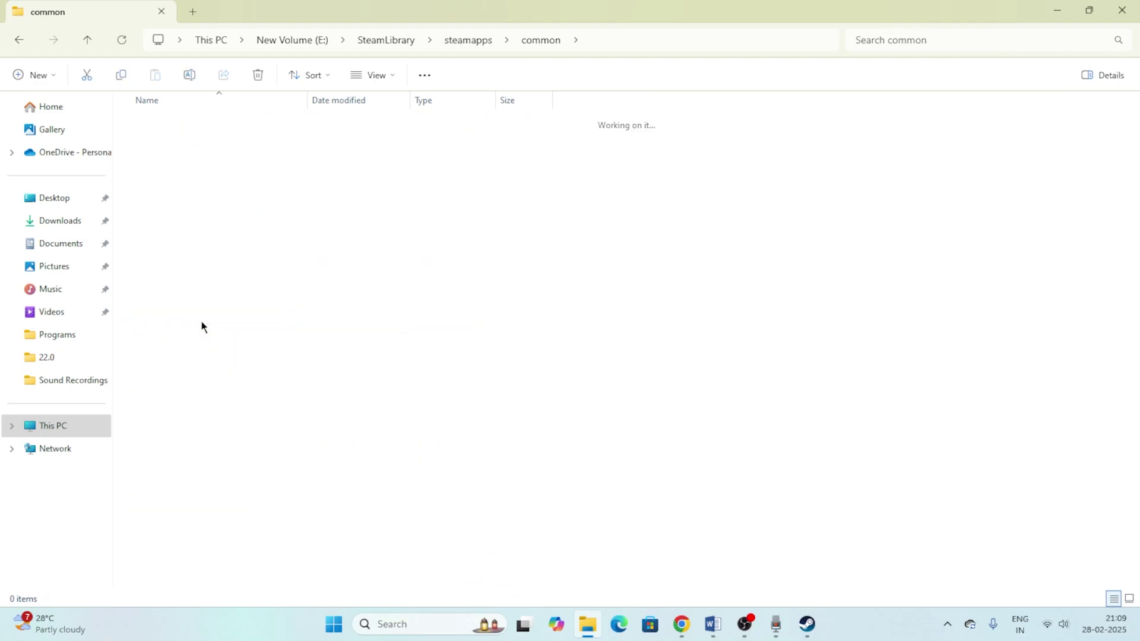
- Select the MonsterHunterWilds application in the benchmark folder and highlight the compatibility mode instruction of Step 2 in the Word notes
{"action": "scroll", "coordinate": [212, 228], "scroll_direction": "down", "scroll_amount": 1}
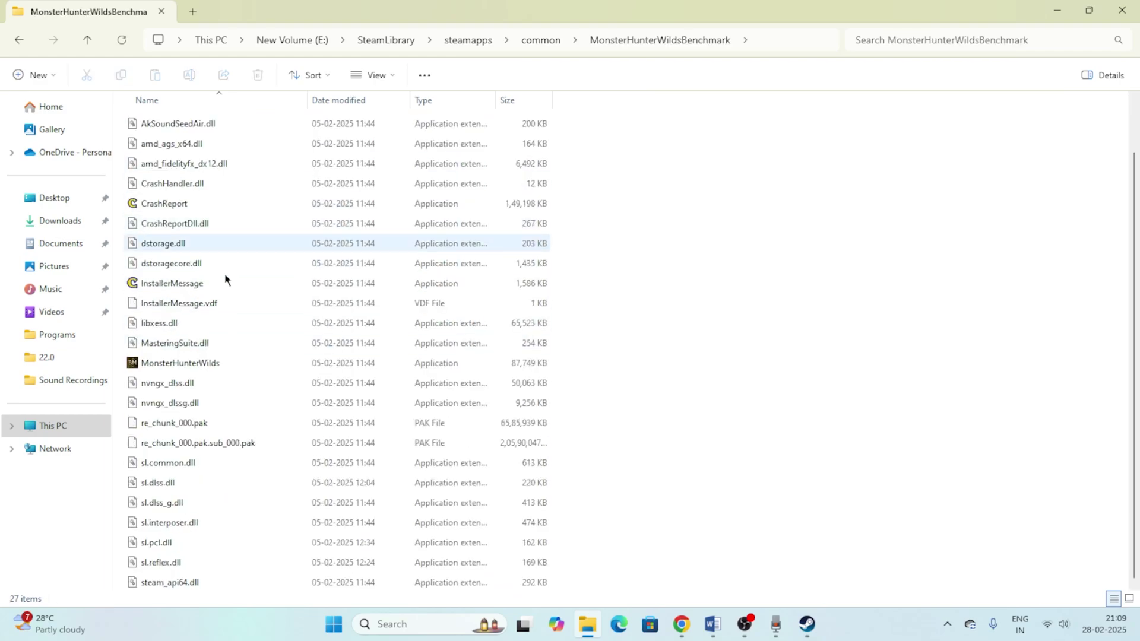
{"action": "left_click", "coordinate": [223, 362]}
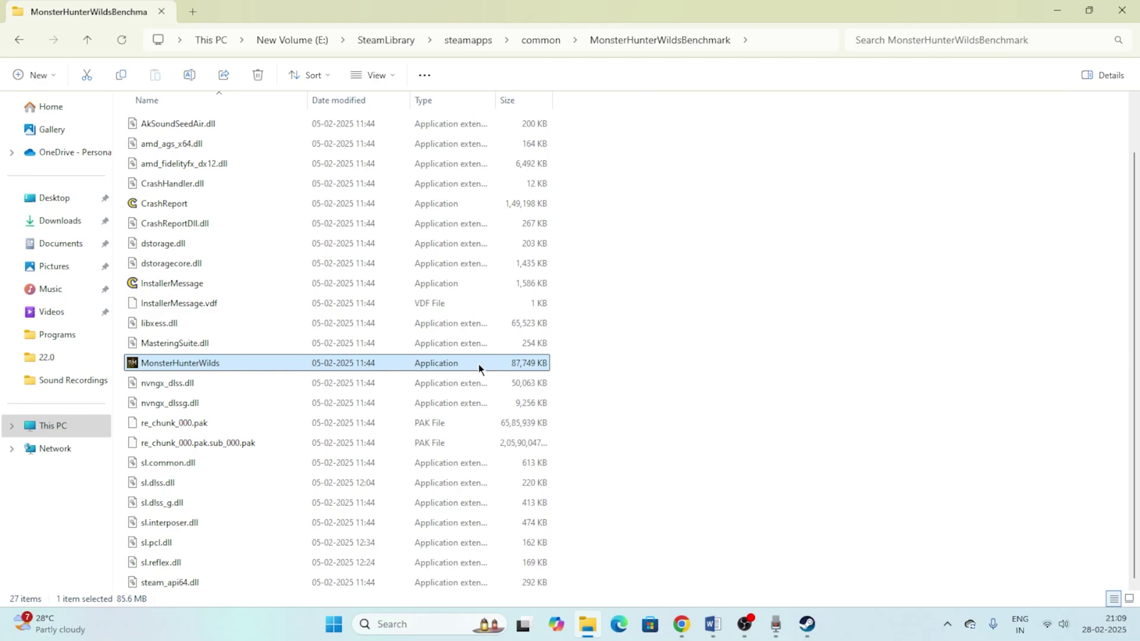
{"action": "left_click", "coordinate": [712, 624]}
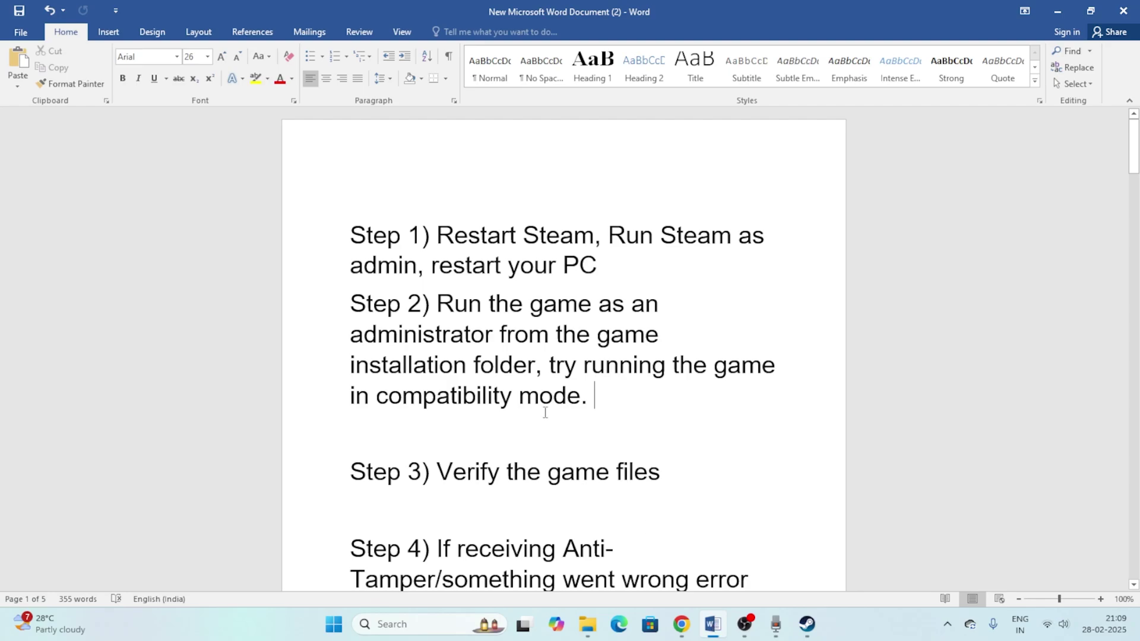
{"action": "left_click_drag", "start_coordinate": [594, 396], "coordinate": [379, 363]}
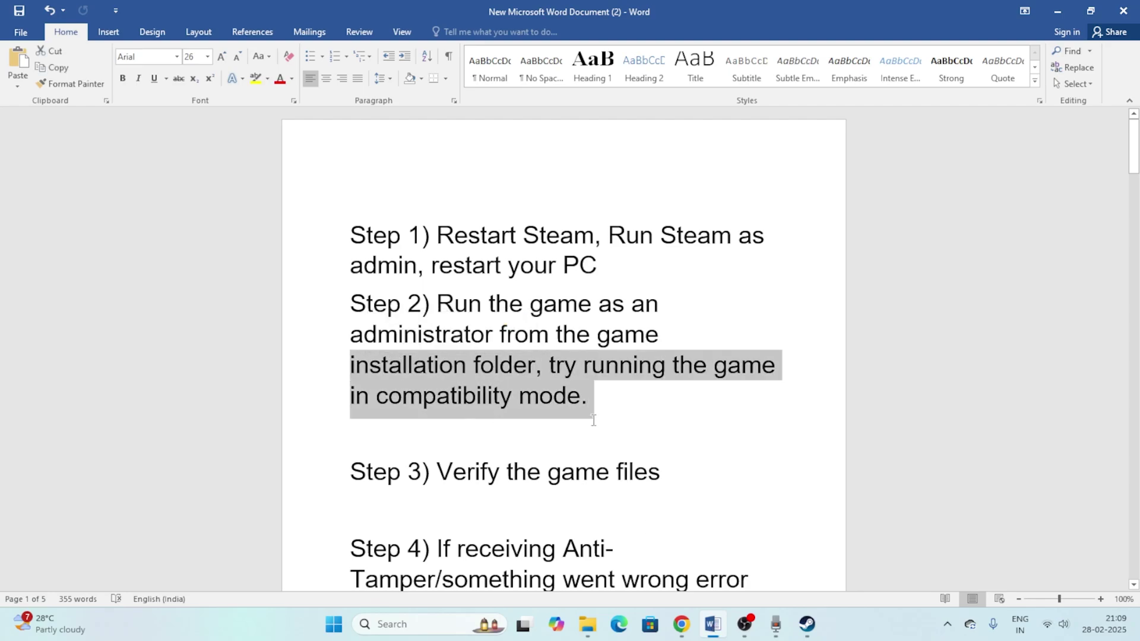
{"action": "left_click", "coordinate": [380, 434]}
- Bring up the Monster Hunter Wilds Benchmark properties window in Steam and close it
{"action": "mouse_move", "coordinate": [802, 630]}
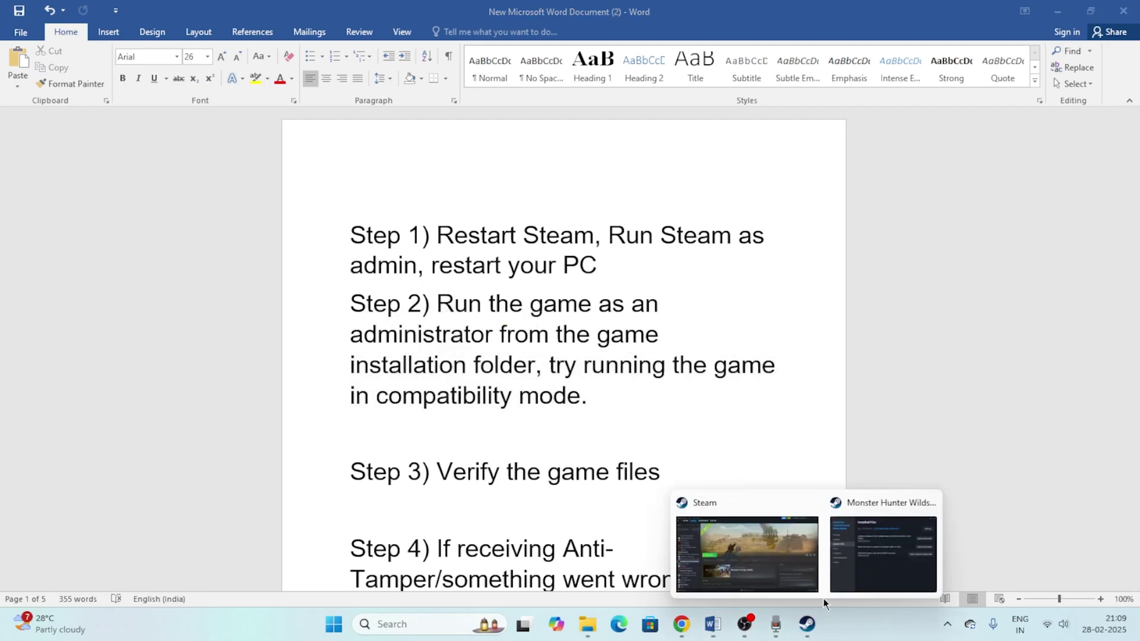
{"action": "left_click", "coordinate": [854, 555]}
{"action": "left_click", "coordinate": [854, 103]}
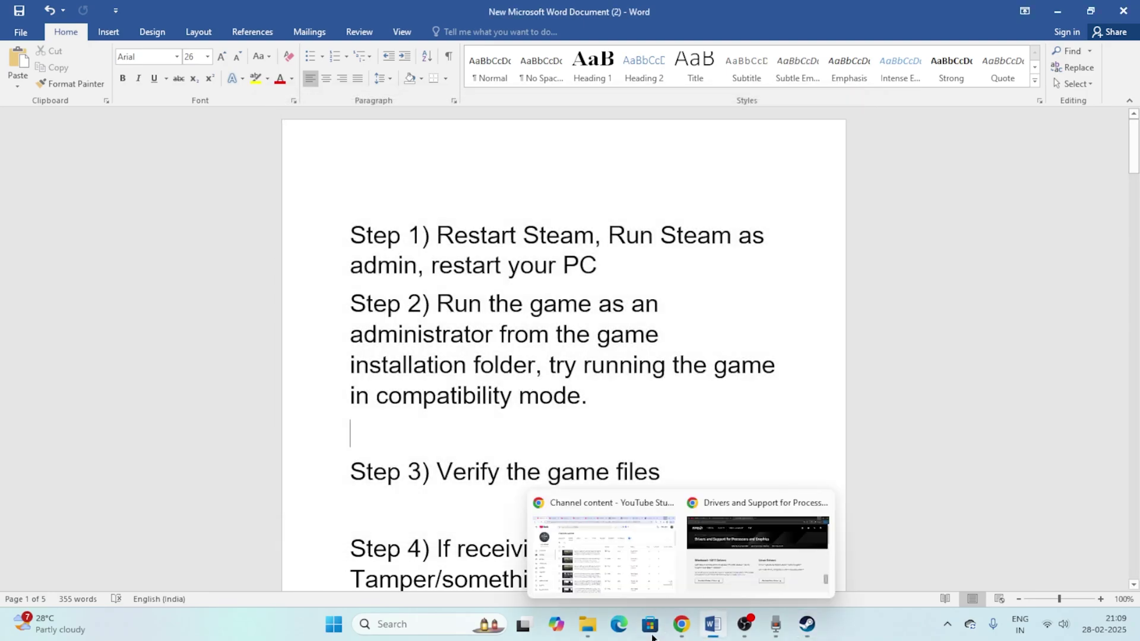
- Return to File Explorer, open the compatibility properties of the MonsterHunterWilds application and turn on compatibility mode
{"action": "left_click", "coordinate": [587, 624]}
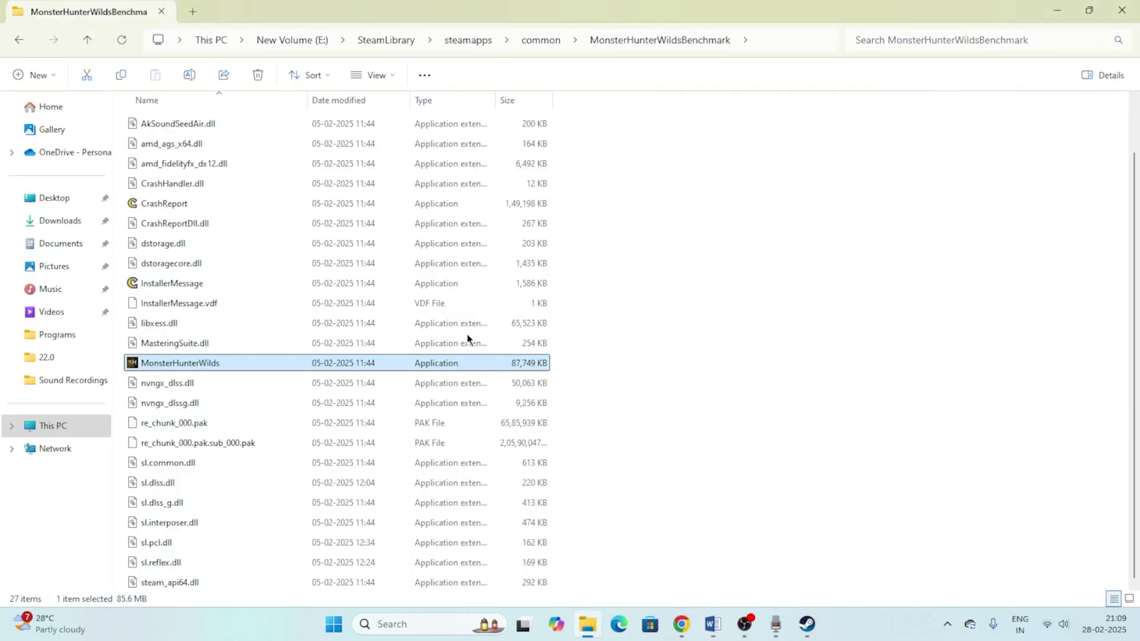
{"action": "right_click", "coordinate": [189, 367]}
{"action": "left_click", "coordinate": [262, 355]}
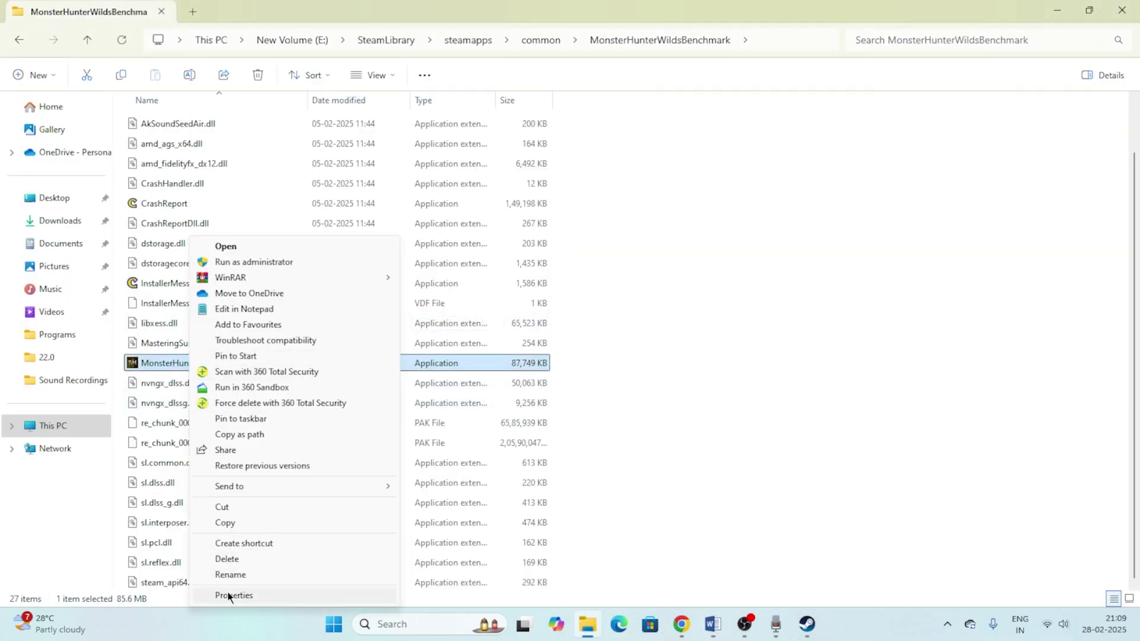
{"action": "left_click", "coordinate": [229, 595]}
{"action": "left_click", "coordinate": [321, 244]}
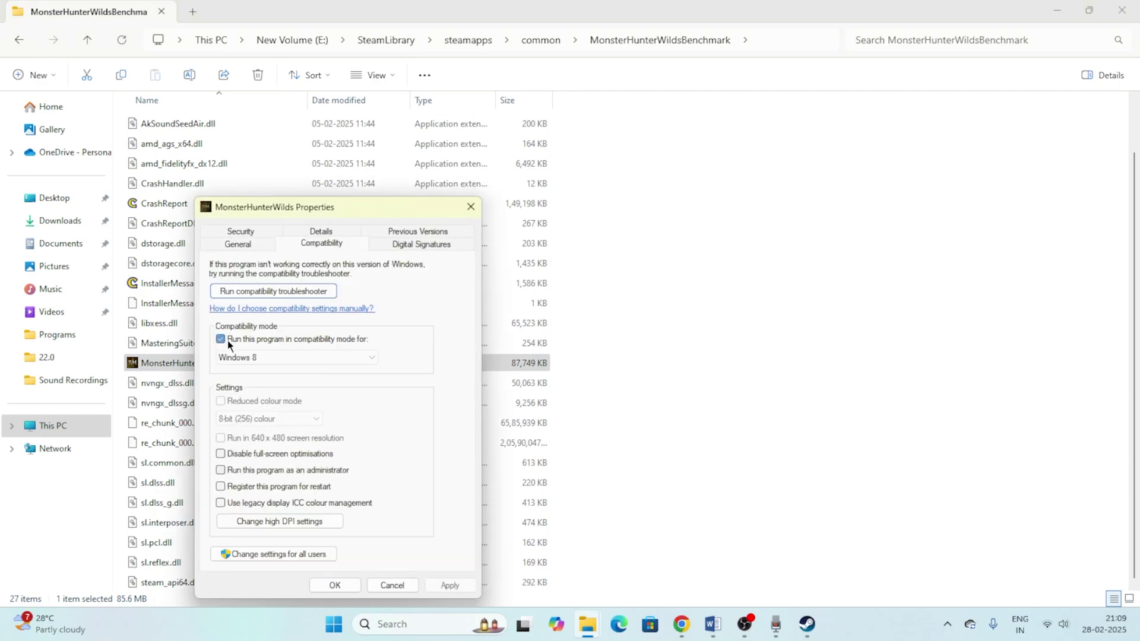
- Set the MonsterHunterWilds application's compatibility mode to Windows 7 and apply it
{"action": "left_click", "coordinate": [294, 355]}
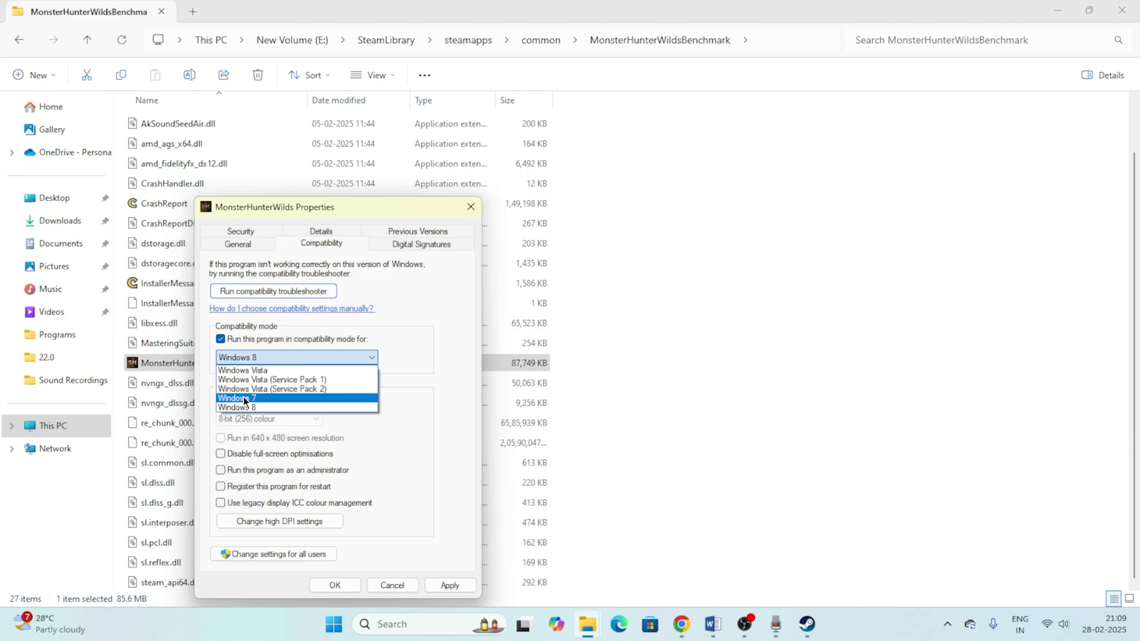
{"action": "left_click", "coordinate": [242, 397]}
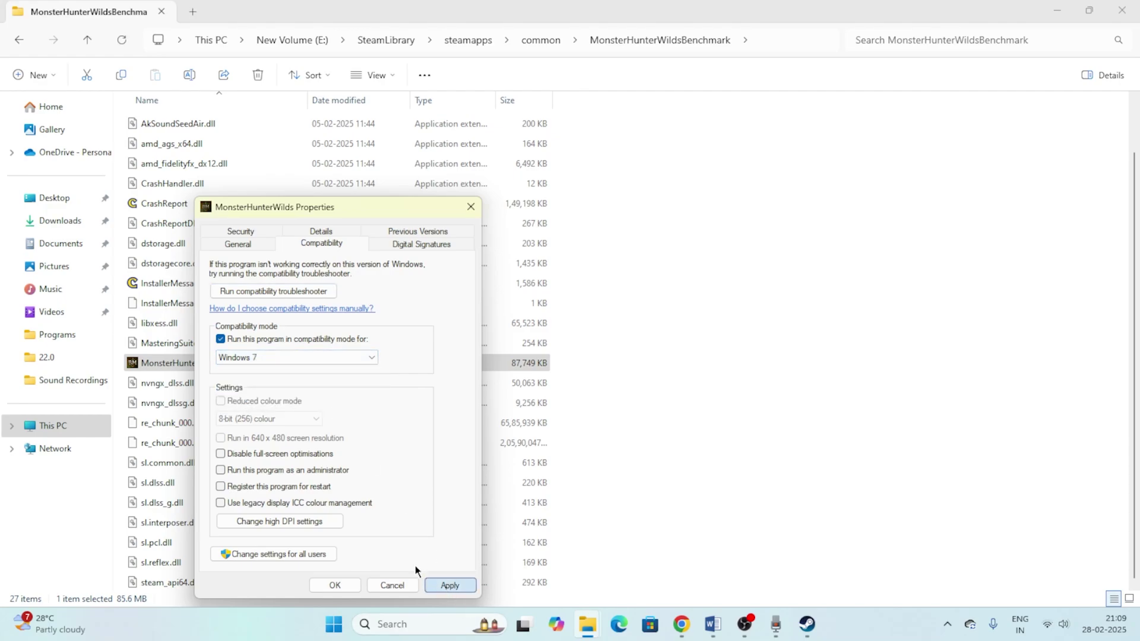
{"action": "left_click", "coordinate": [450, 586]}
- Set MonsterHunterWilds to Windows 8 compatibility mode, running as an administrator, save the properties and close File Explorer
{"action": "left_click", "coordinate": [255, 356]}
{"action": "left_click", "coordinate": [257, 407]}
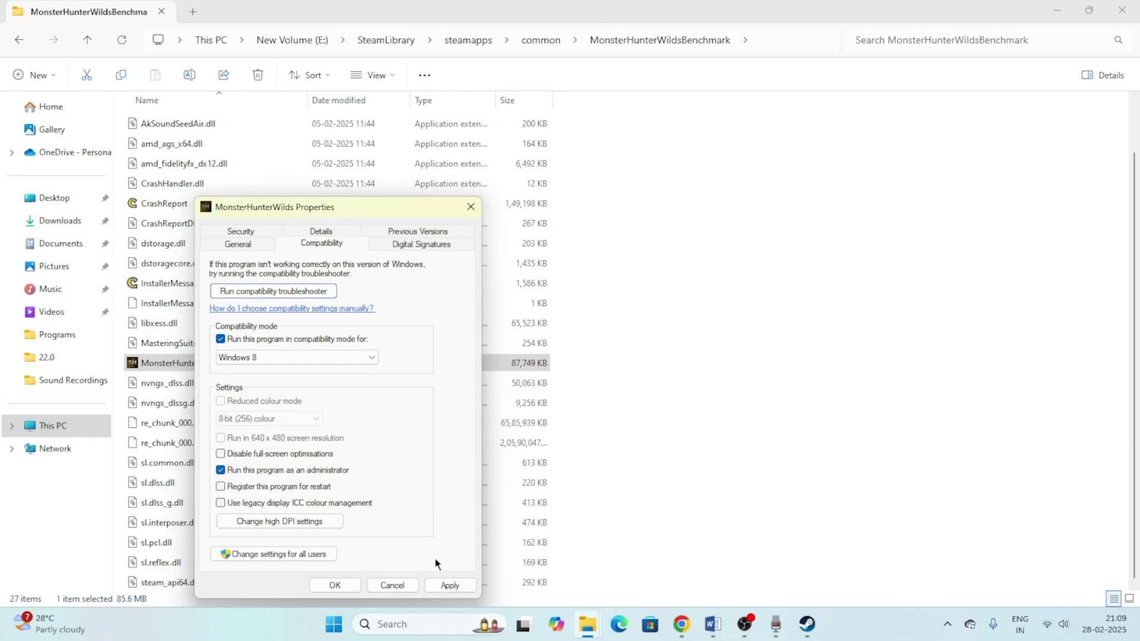
{"action": "left_click", "coordinate": [344, 585]}
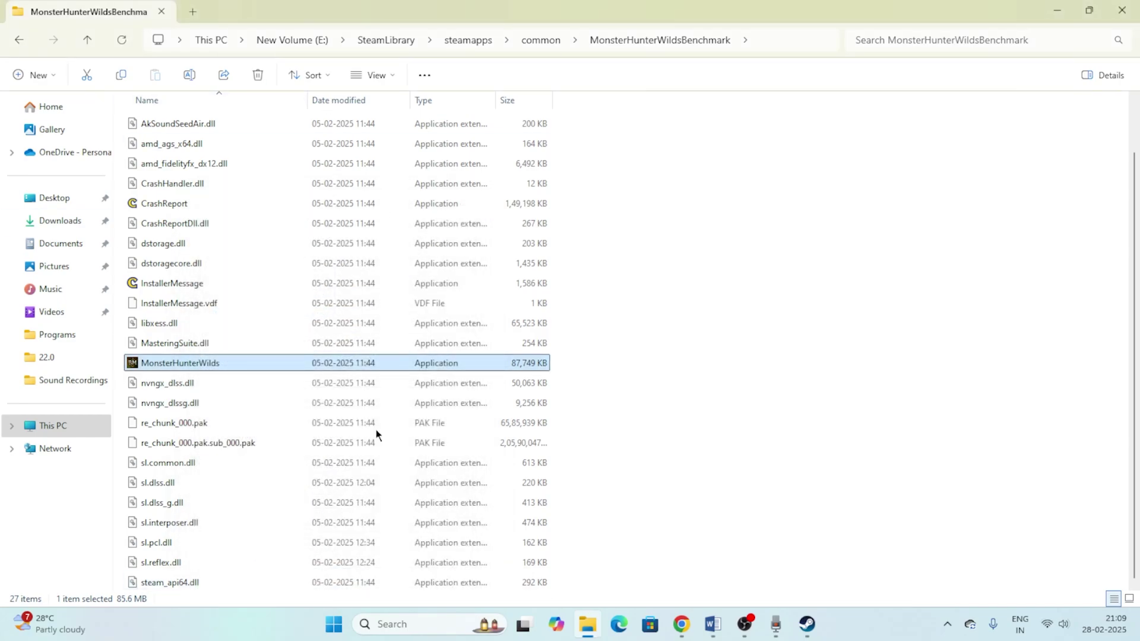
{"action": "left_click", "coordinate": [1122, 11]}
- Highlight the Step 3 text about verifying the game files in the Word notes, and deselect it
{"action": "scroll", "coordinate": [657, 303], "scroll_direction": "down", "scroll_amount": 2}
{"action": "scroll", "coordinate": [658, 303], "scroll_direction": "down", "scroll_amount": 1}
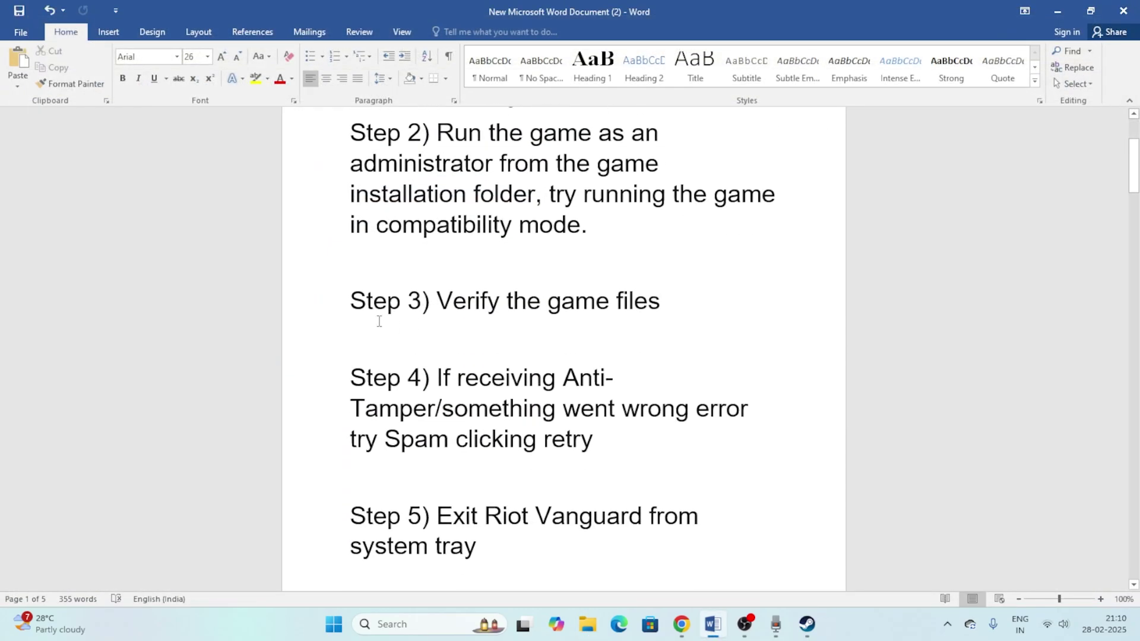
{"action": "left_click_drag", "start_coordinate": [351, 300], "coordinate": [655, 306]}
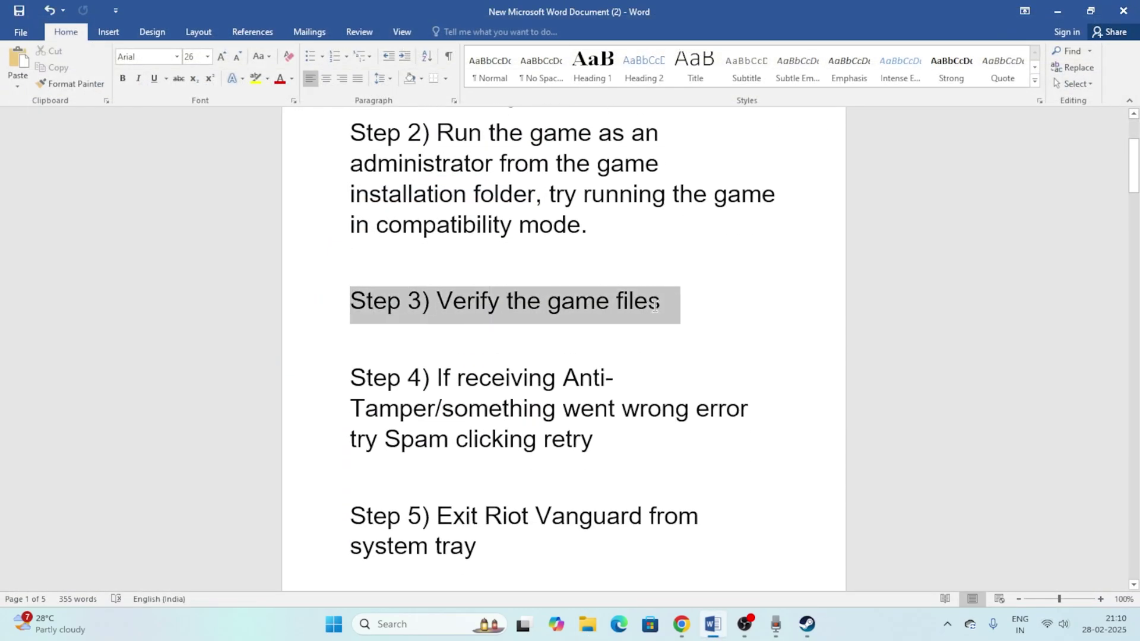
{"action": "left_click", "coordinate": [710, 320]}
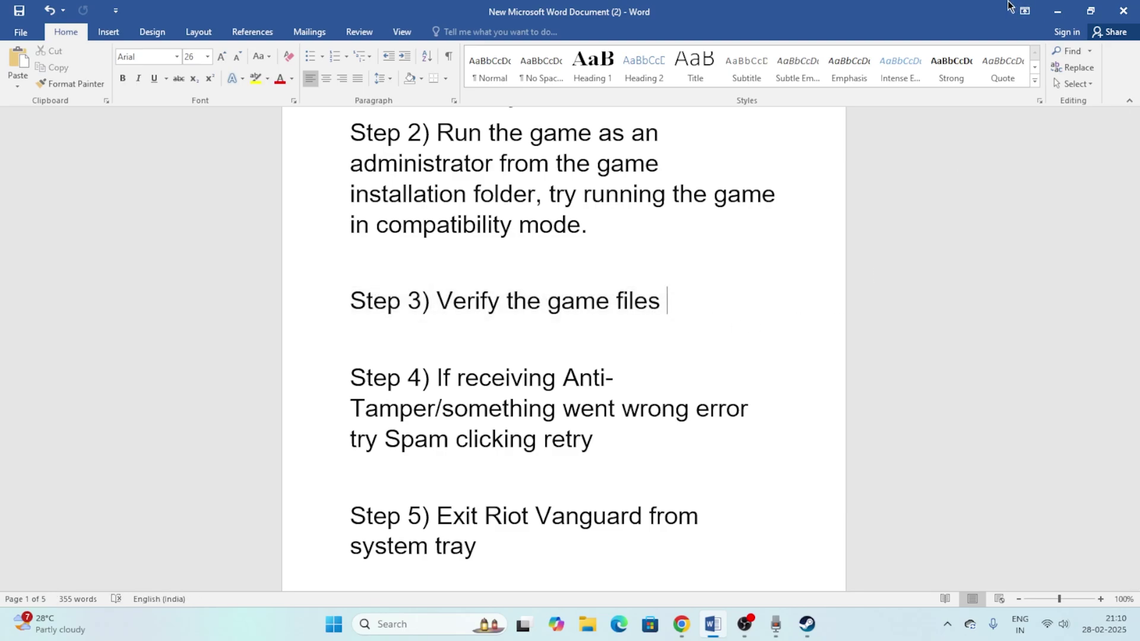
- Switch to Steam, review the file integrity option in the Installed Files properties of Monster Hunter Wilds Benchmark, and close the properties
{"action": "left_click", "coordinate": [1057, 11]}
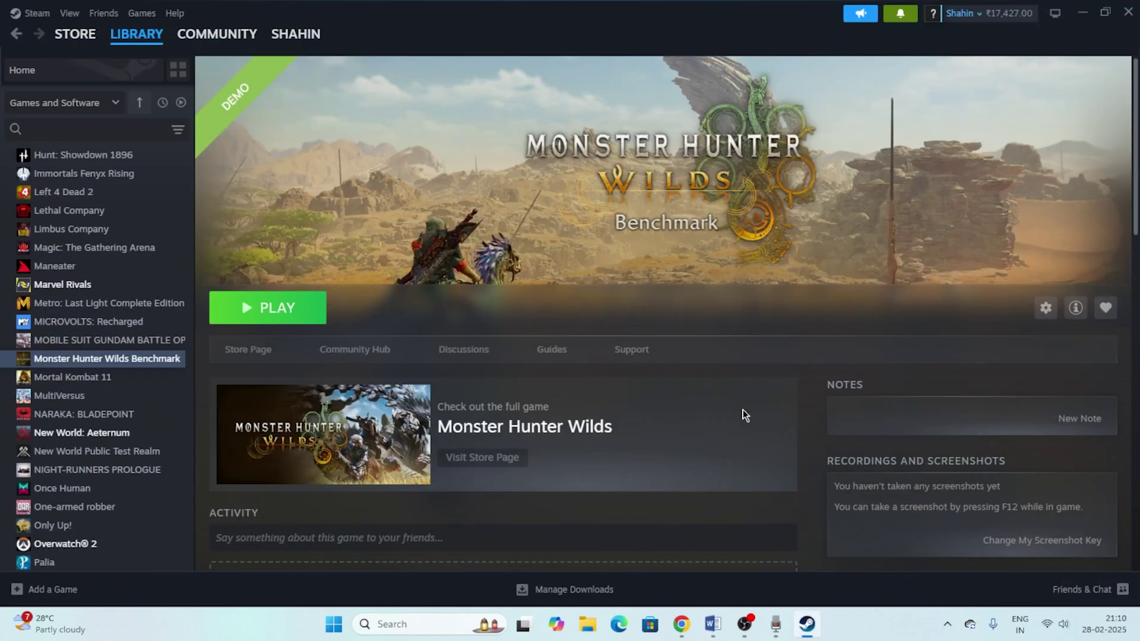
{"action": "right_click", "coordinate": [62, 356]}
{"action": "left_click", "coordinate": [102, 464]}
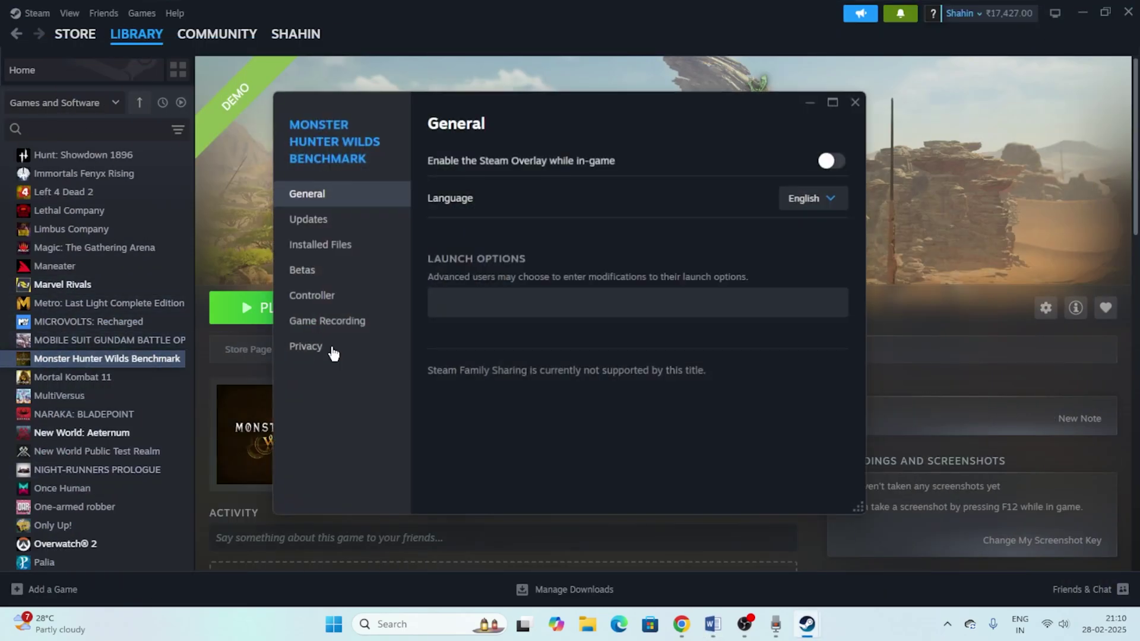
{"action": "left_click", "coordinate": [359, 245]}
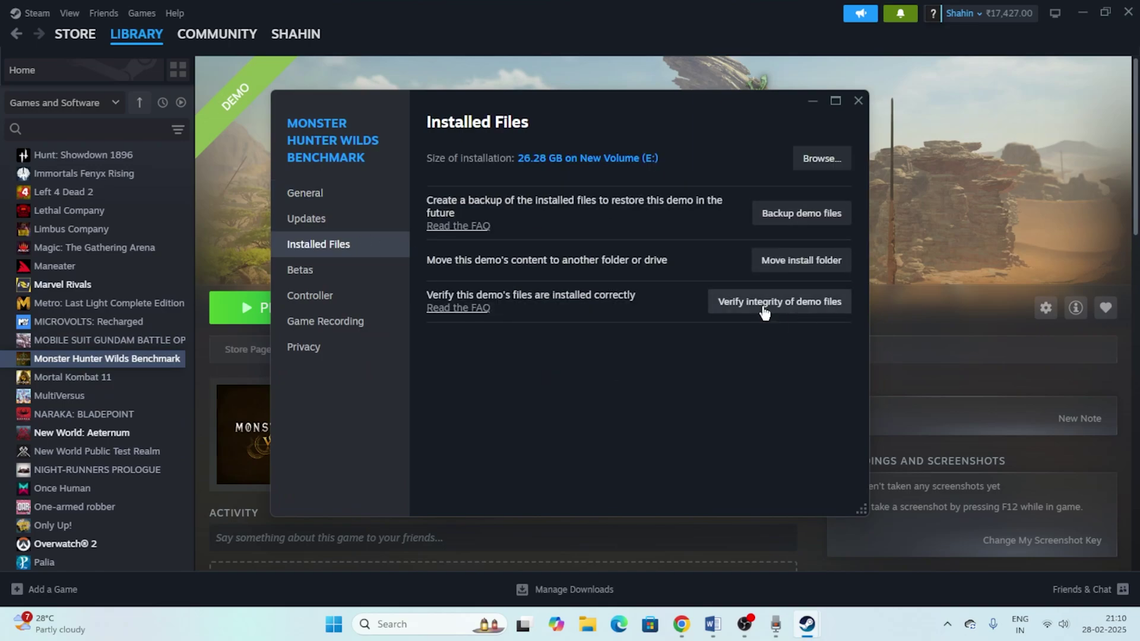
{"action": "left_click", "coordinate": [856, 104]}
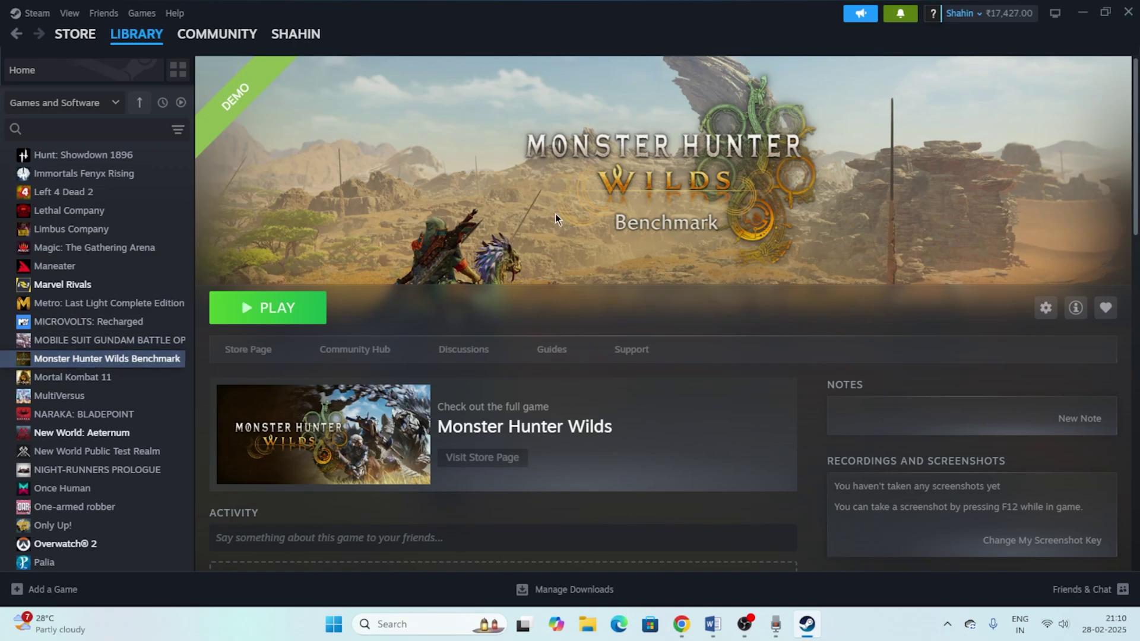
- Switch to the Word notes and highlight the Step 4 text about spam clicking retry for the Anti-Tamper error
{"action": "left_click", "coordinate": [713, 624]}
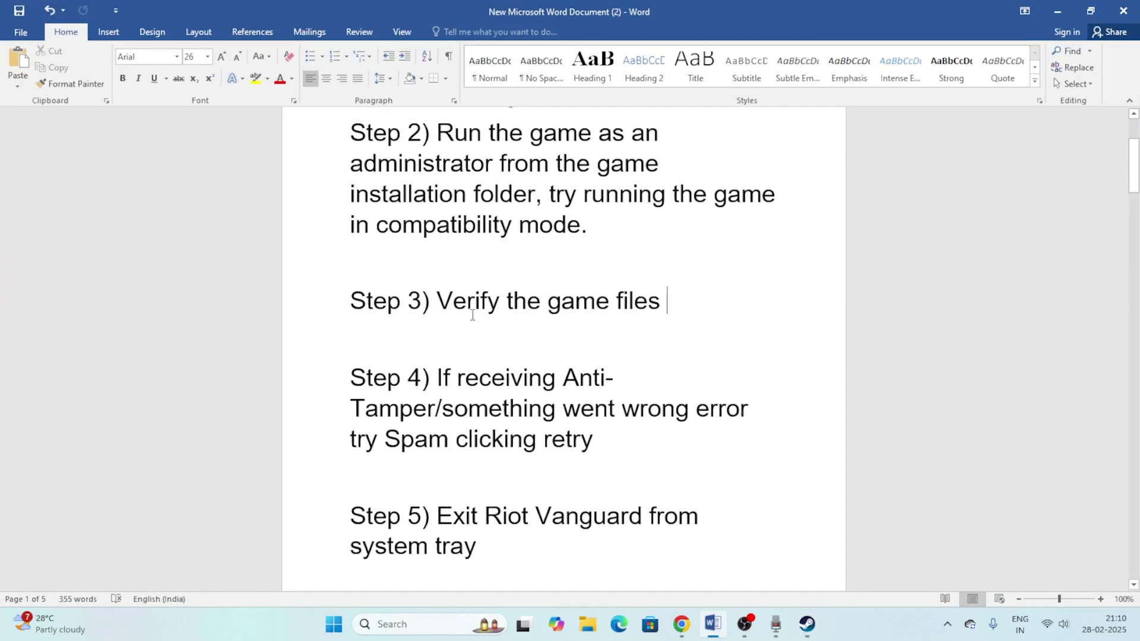
{"action": "scroll", "coordinate": [445, 280], "scroll_direction": "down", "scroll_amount": 4}
{"action": "left_click_drag", "start_coordinate": [437, 241], "coordinate": [628, 318]}
{"action": "left_click", "coordinate": [628, 318]}
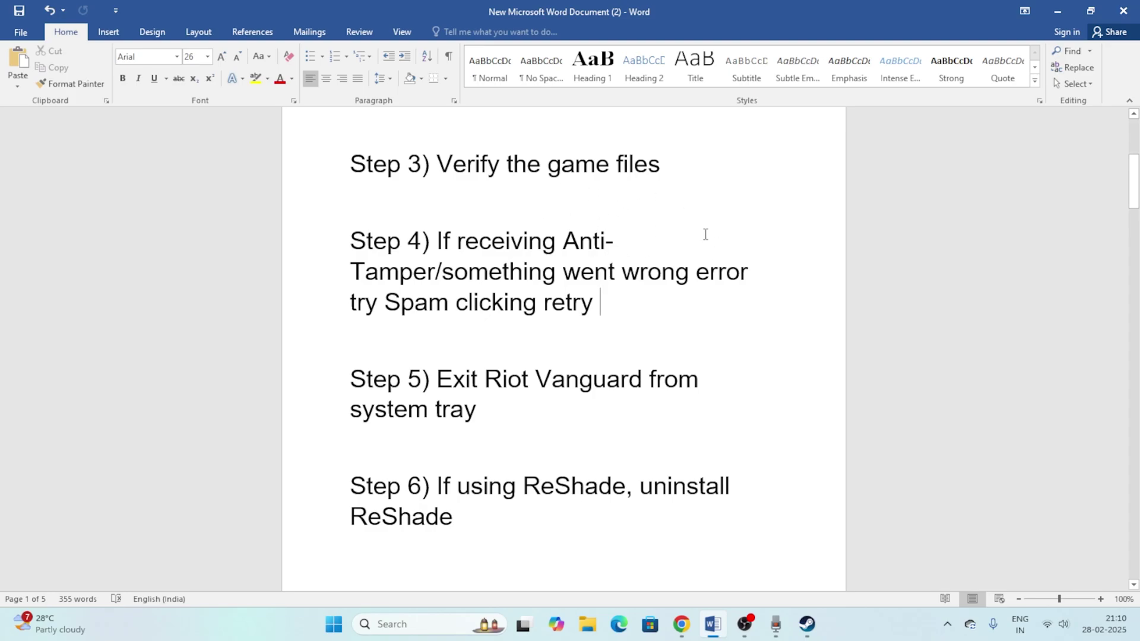
- Highlight the Step 5 text about exiting Riot Vanguard from the system tray, and deselect it
{"action": "scroll", "coordinate": [437, 342], "scroll_direction": "down", "scroll_amount": 2}
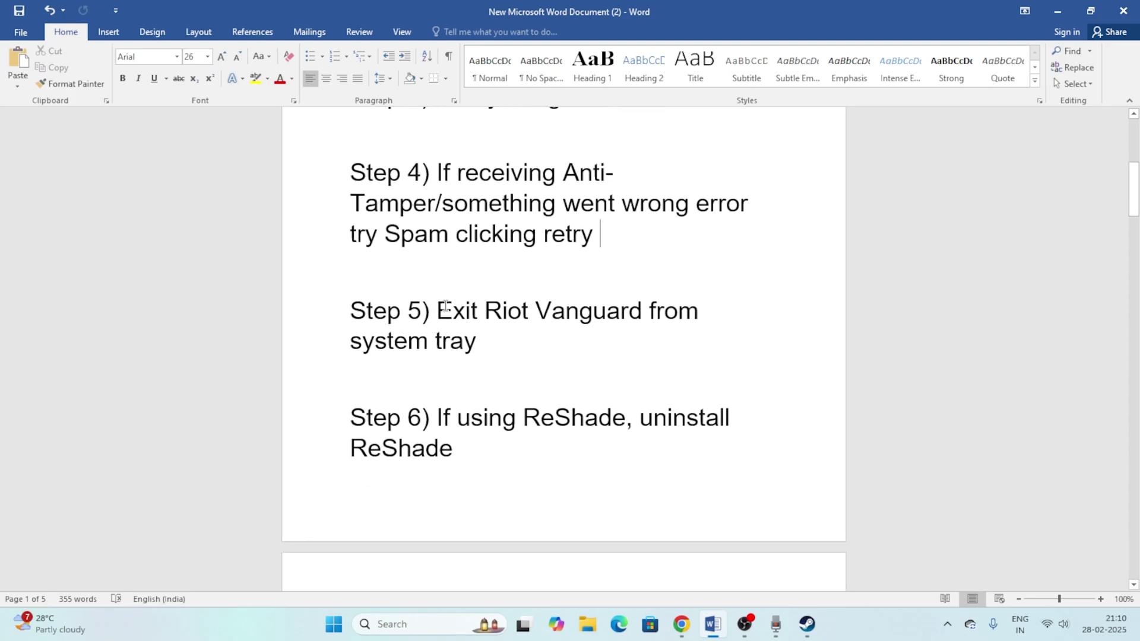
{"action": "left_click_drag", "start_coordinate": [441, 304], "coordinate": [555, 342]}
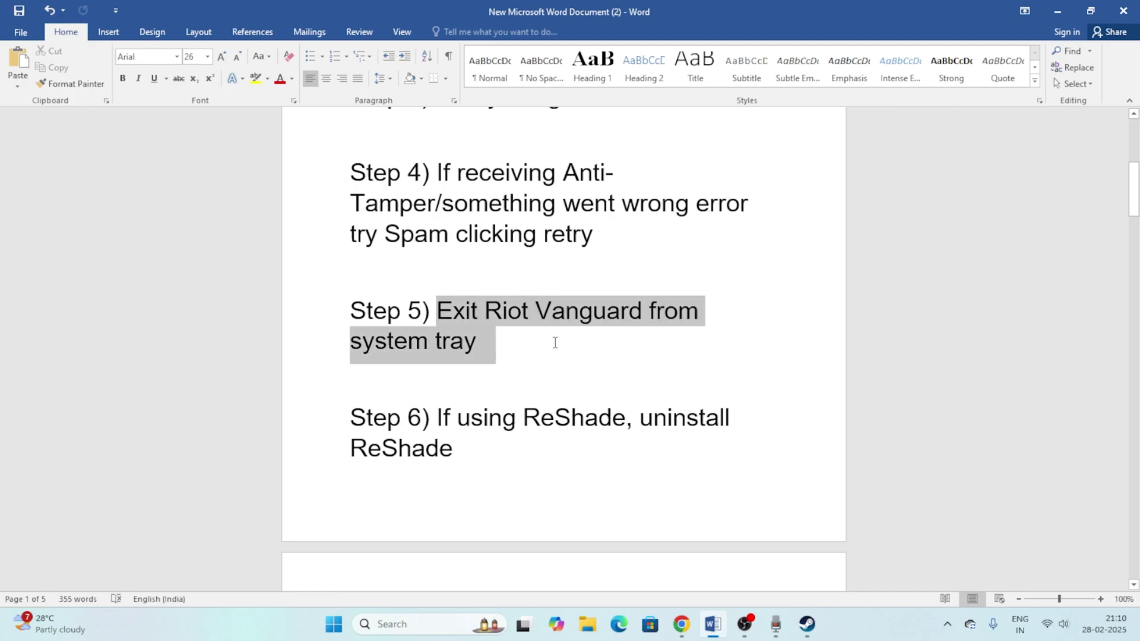
{"action": "left_click", "coordinate": [514, 361]}
- Minimize Word and check the hidden system tray icons for Riot Vanguard, closing the tray without exiting any program
{"action": "left_click", "coordinate": [1059, 12]}
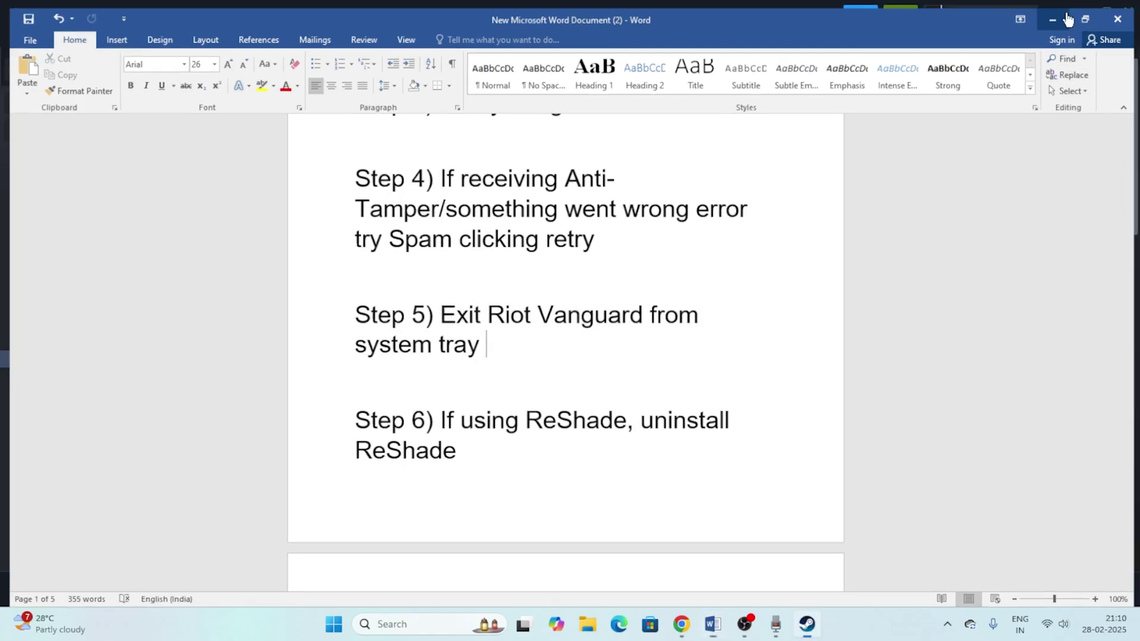
{"action": "left_click", "coordinate": [946, 625]}
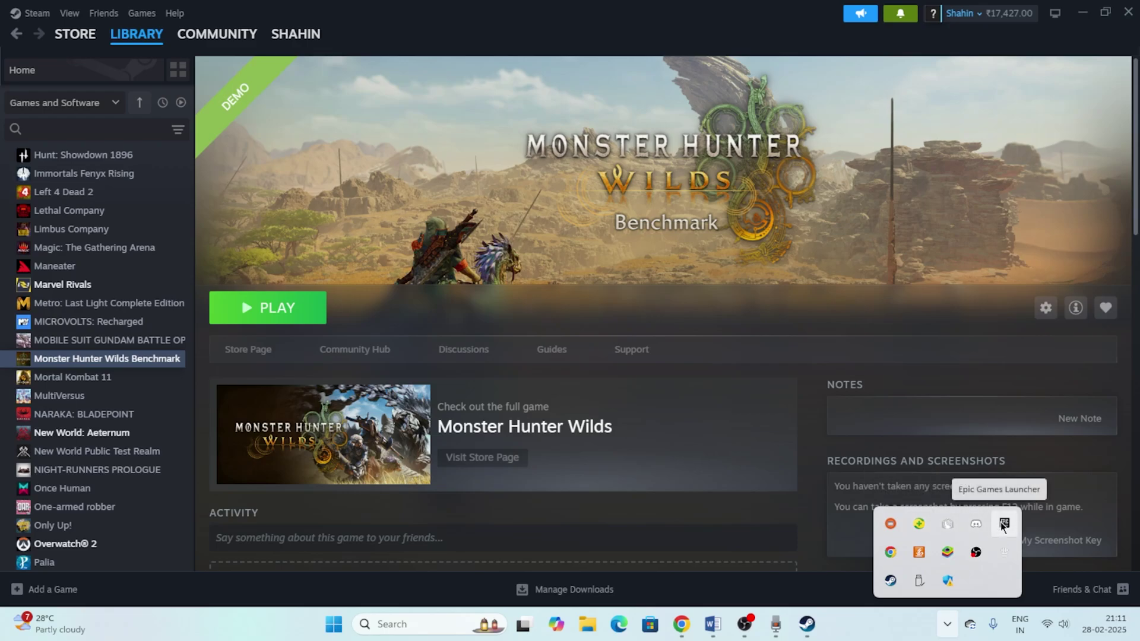
{"action": "left_click", "coordinate": [889, 626]}
- Return to the Word notes and highlight the Step 6 text about uninstalling ReShade
{"action": "left_click", "coordinate": [713, 624]}
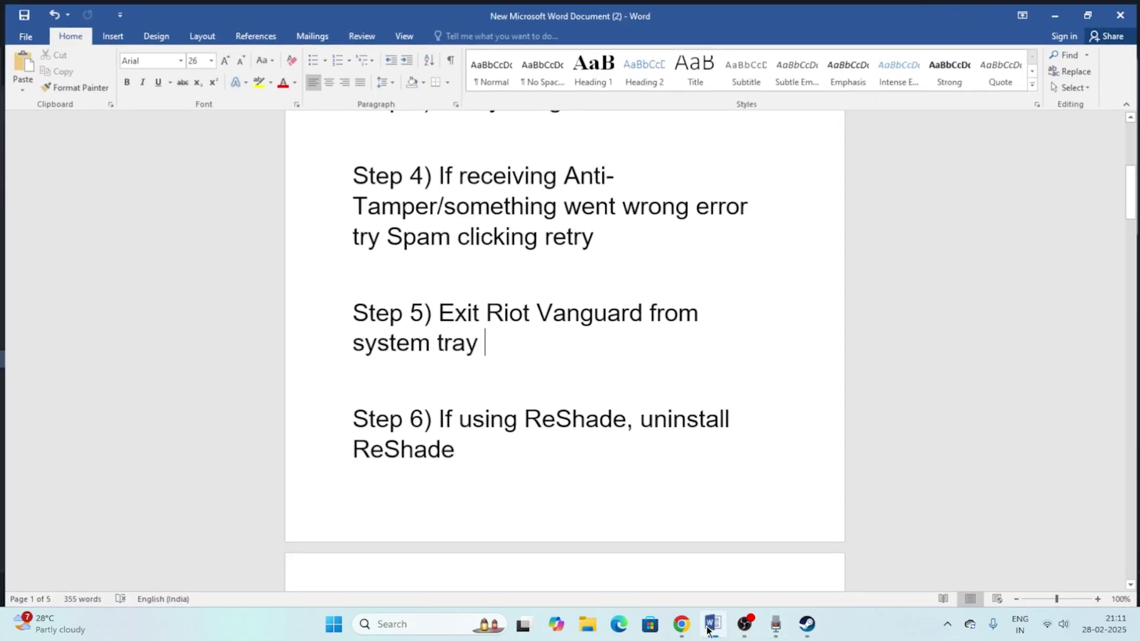
{"action": "scroll", "coordinate": [469, 355], "scroll_direction": "down", "scroll_amount": 2}
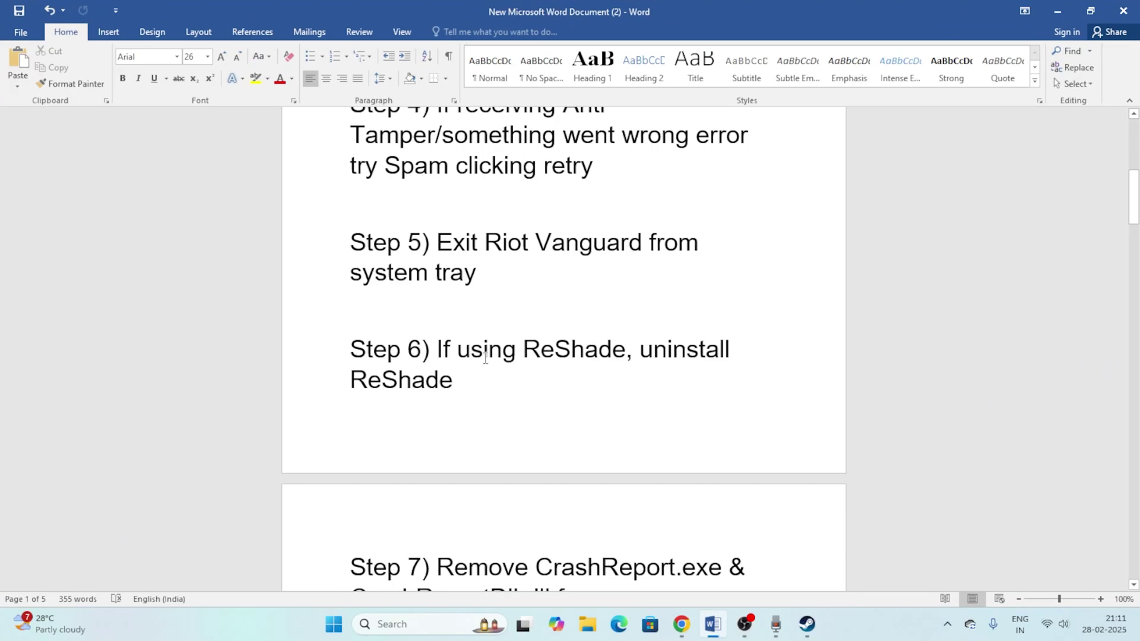
{"action": "left_click_drag", "start_coordinate": [440, 347], "coordinate": [539, 410]}
{"action": "left_click", "coordinate": [539, 410]}
- Highlight the Step 7 text about removing CrashReport.exe and CrashReportDll.dll from the game installation folder
{"action": "scroll", "coordinate": [577, 324], "scroll_direction": "down", "scroll_amount": 3}
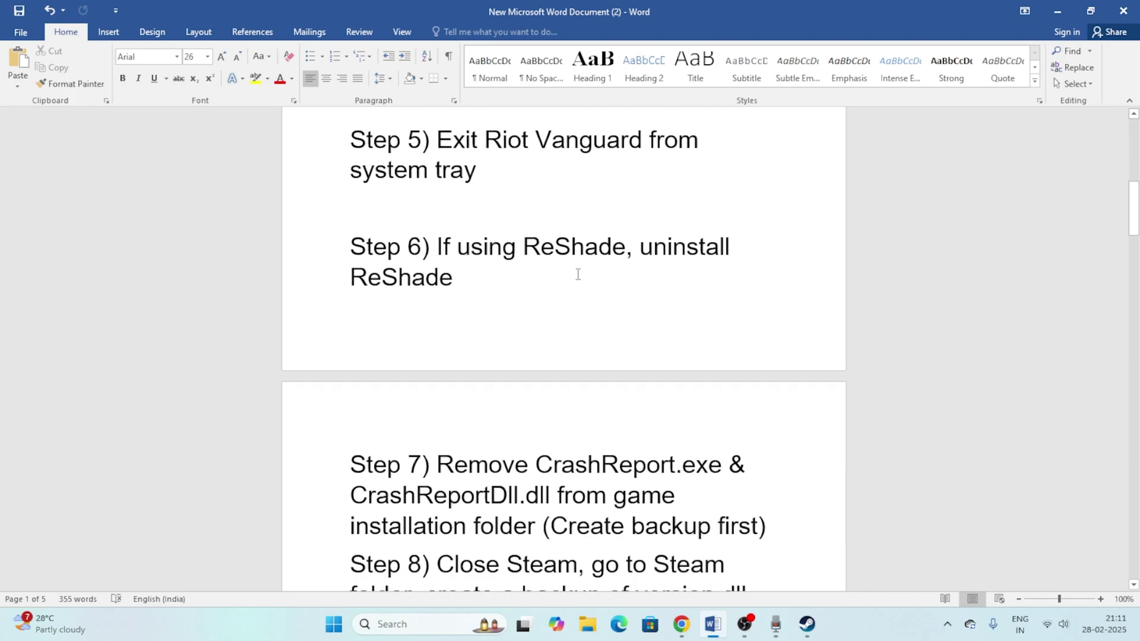
{"action": "scroll", "coordinate": [578, 273], "scroll_direction": "down", "scroll_amount": 5}
{"action": "left_click_drag", "start_coordinate": [437, 283], "coordinate": [590, 290]}
{"action": "left_click_drag", "start_coordinate": [687, 295], "coordinate": [680, 355]}
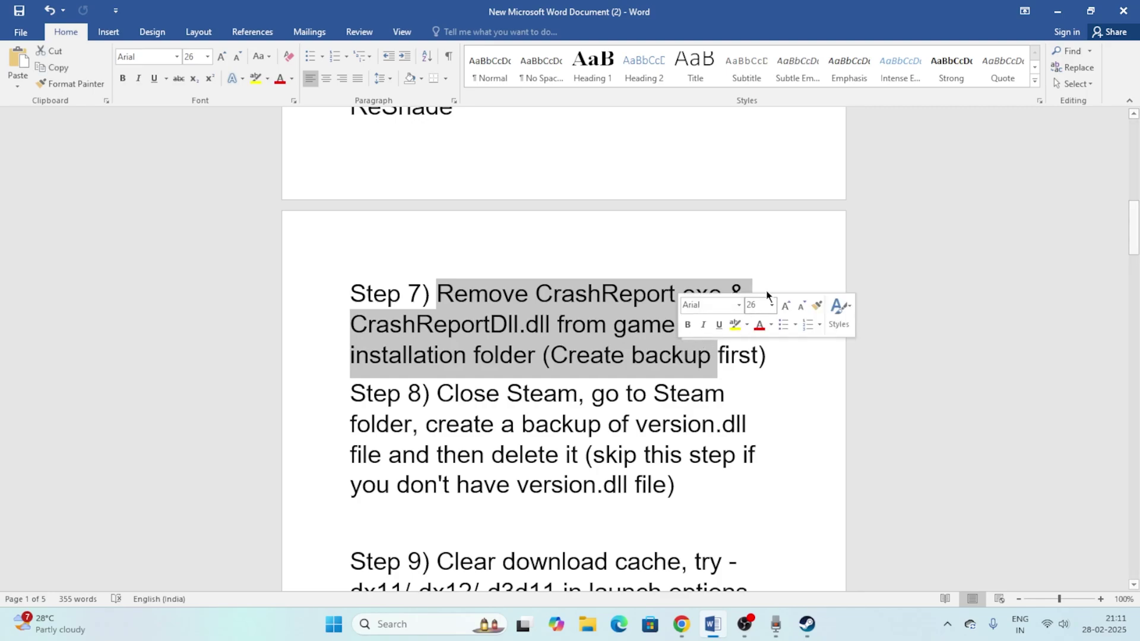
{"action": "left_click", "coordinate": [687, 239]}
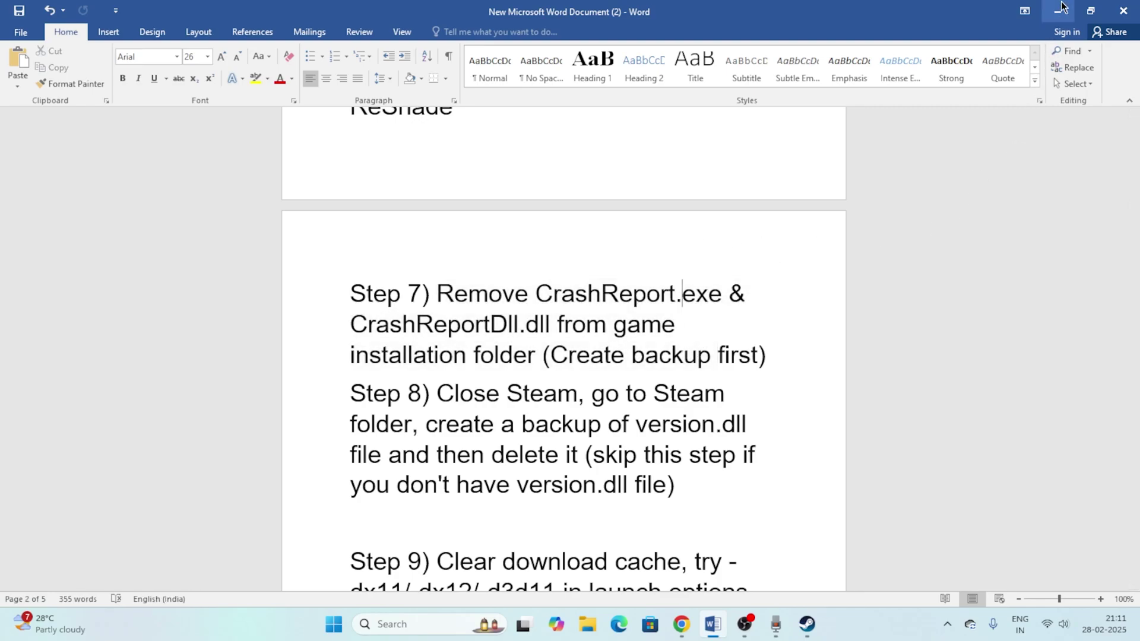
- Open the MonsterHunterWildsBenchmark folder in File Explorer under New Volume (E:), SteamLibrary, steamapps, common
{"action": "key", "text": "alt+Tab"}
{"action": "left_click", "coordinate": [587, 624]}
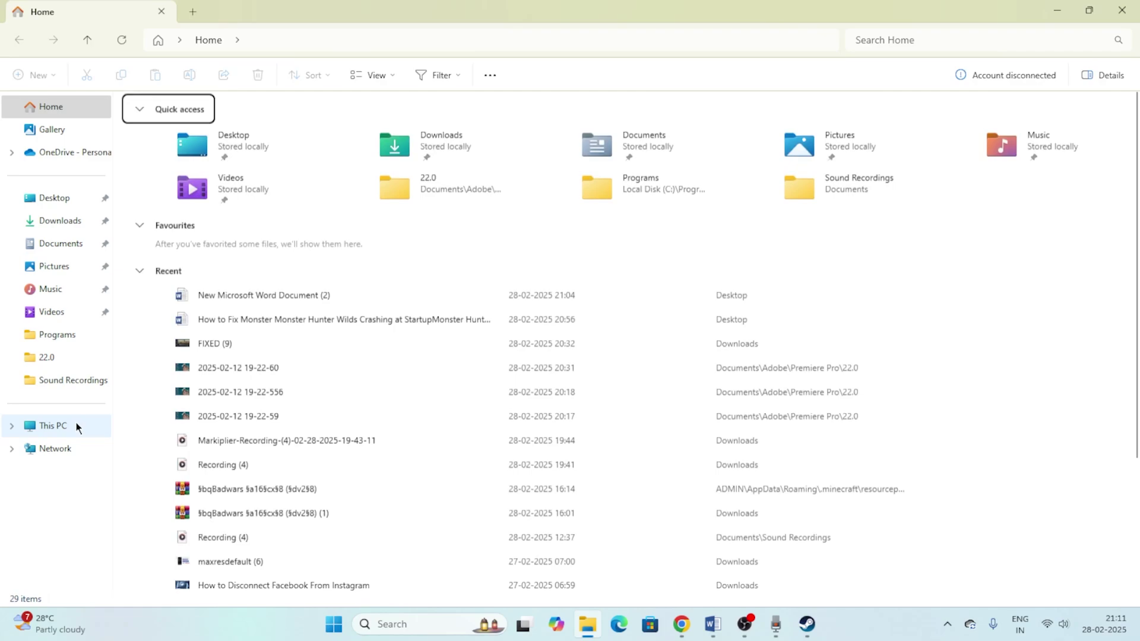
{"action": "left_click", "coordinate": [77, 428]}
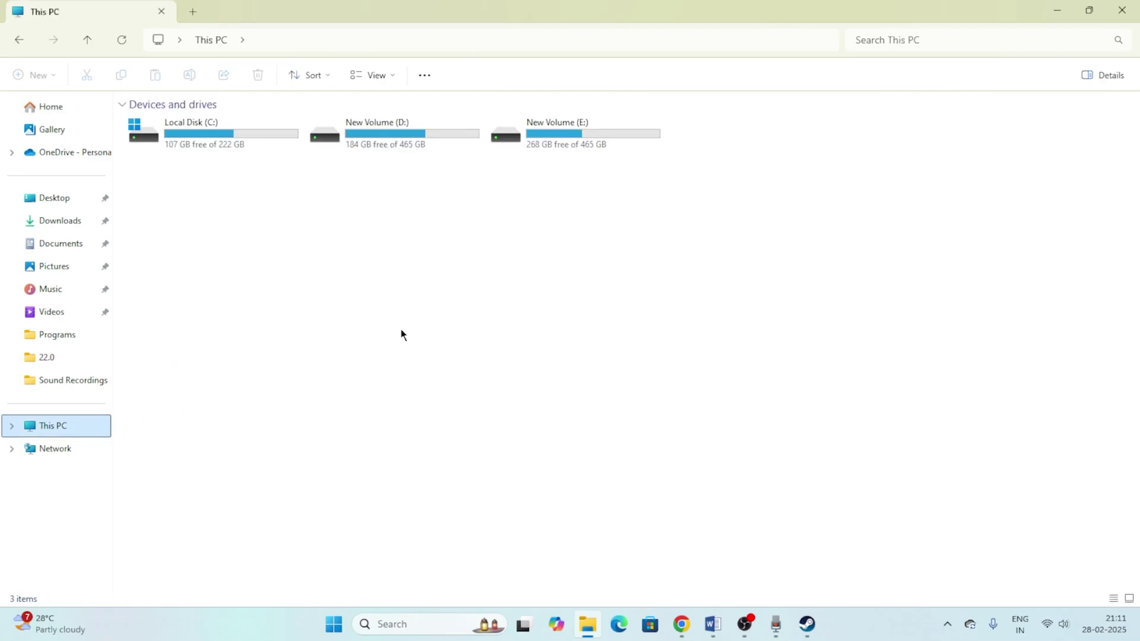
{"action": "double_click", "coordinate": [541, 120]}
{"action": "double_click", "coordinate": [194, 163]}
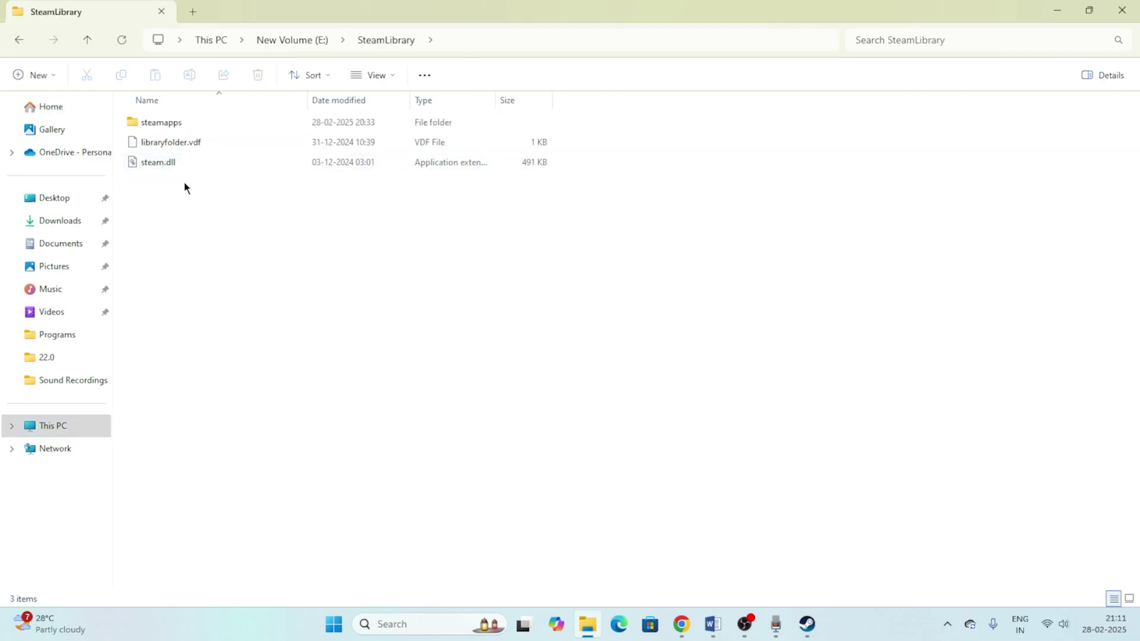
{"action": "double_click", "coordinate": [173, 125]}
{"action": "double_click", "coordinate": [165, 123]}
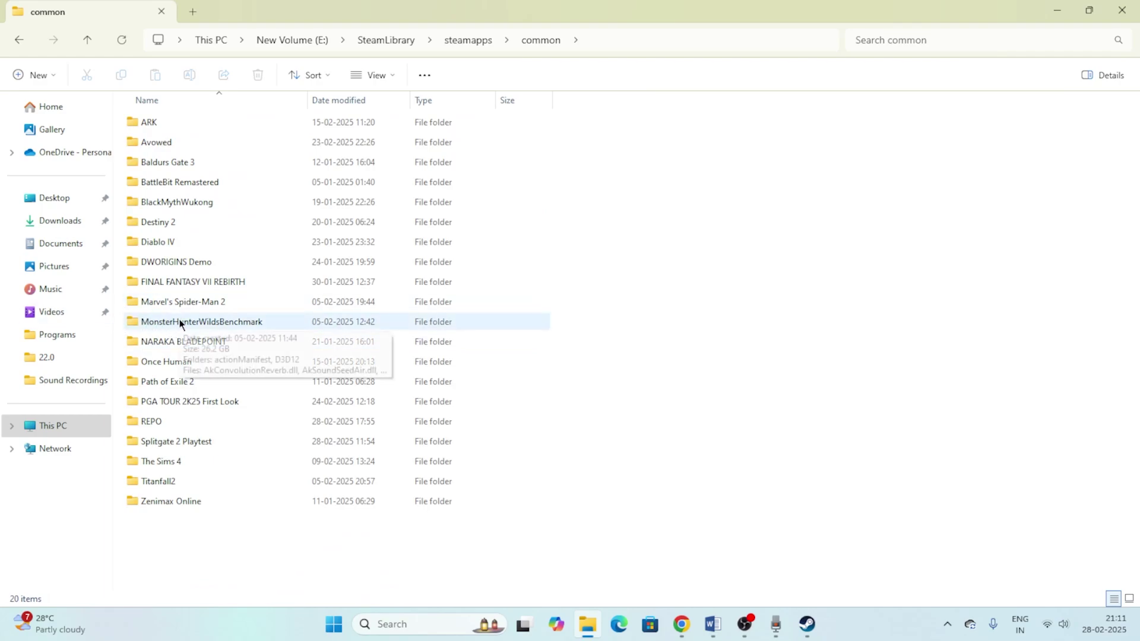
{"action": "double_click", "coordinate": [178, 323]}
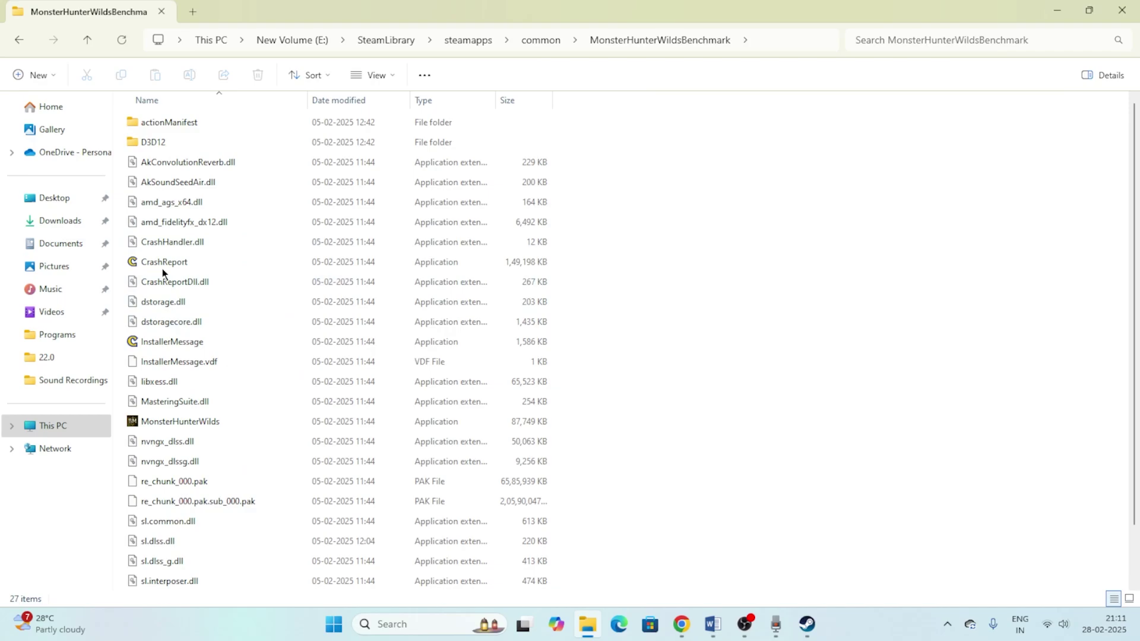
- Recheck the Step 7 note in Word and locate CrashReport and CrashReportDll.dll in the game folder
{"action": "left_click", "coordinate": [719, 629]}
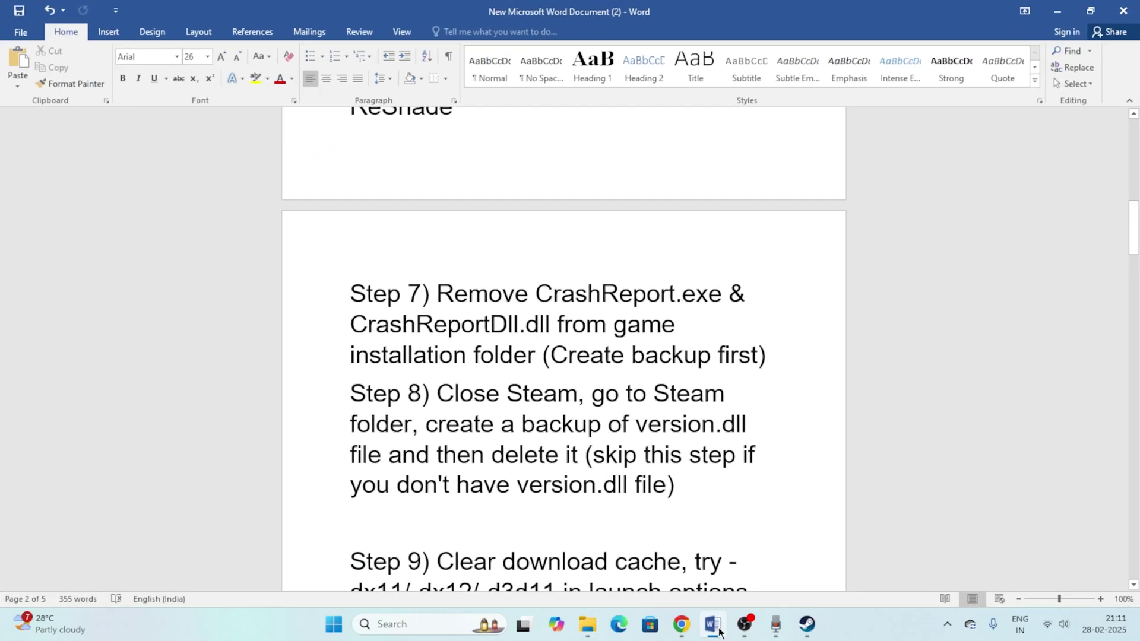
{"action": "left_click", "coordinate": [718, 629]}
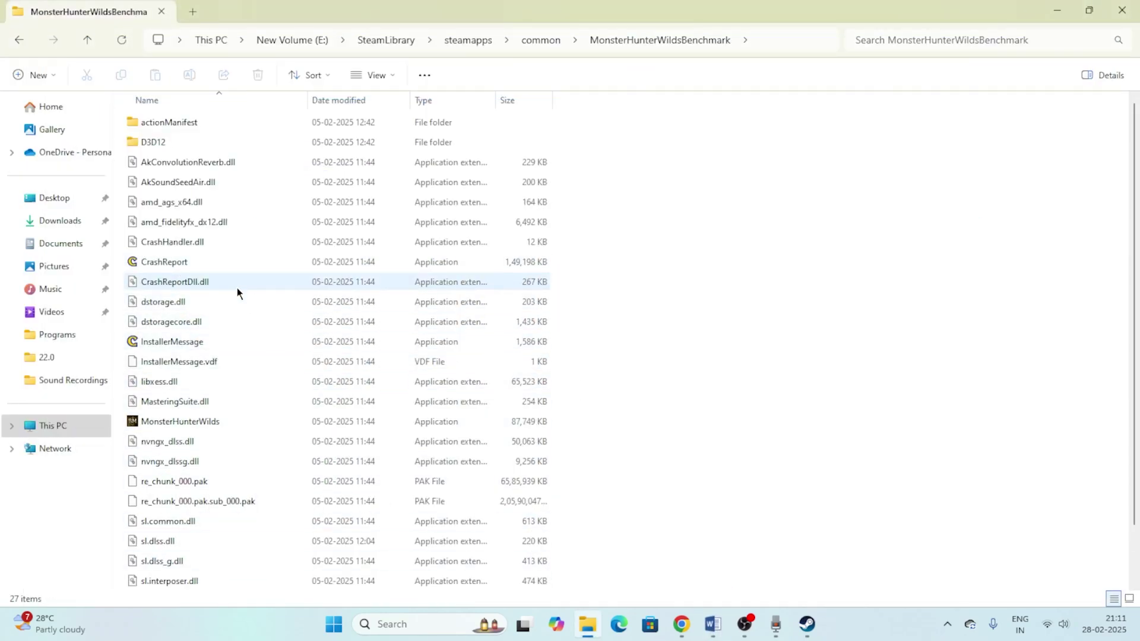
{"action": "left_click", "coordinate": [165, 261]}
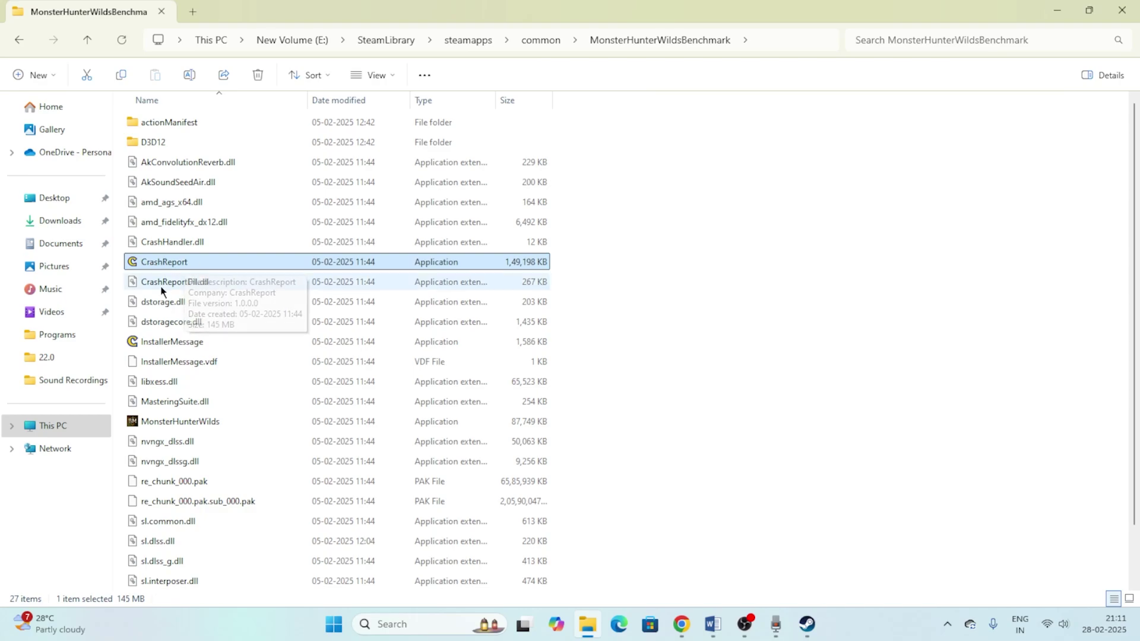
{"action": "left_click", "coordinate": [158, 283]}
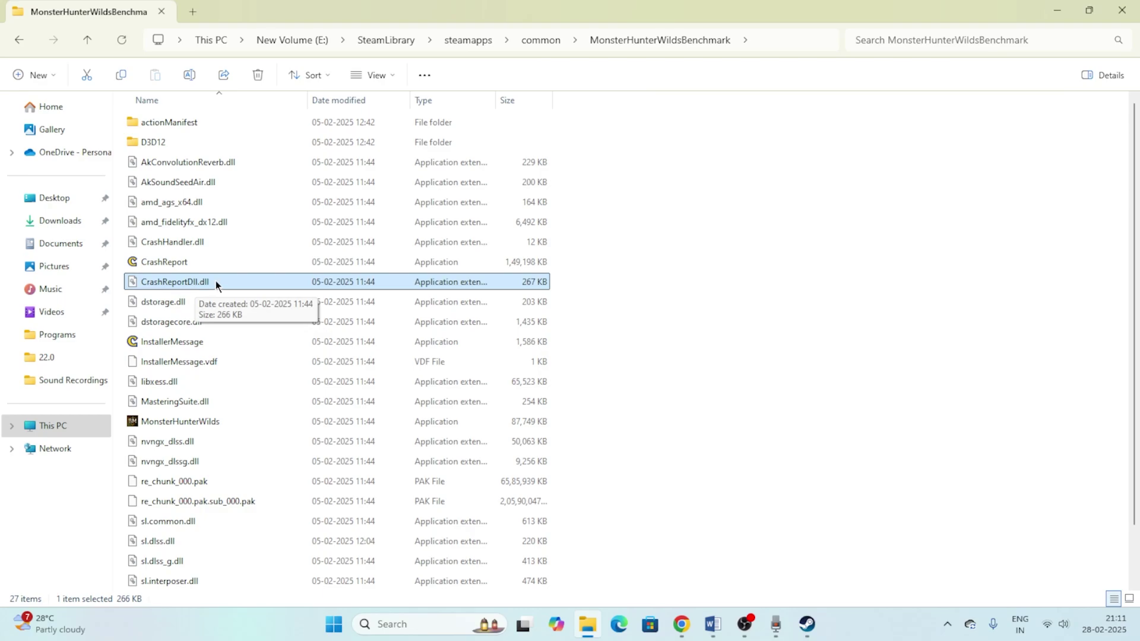
- Copy CrashReport and CrashReportDll.dll together from the game folder and paste them onto the desktop as a backup
{"action": "left_click", "coordinate": [181, 266]}
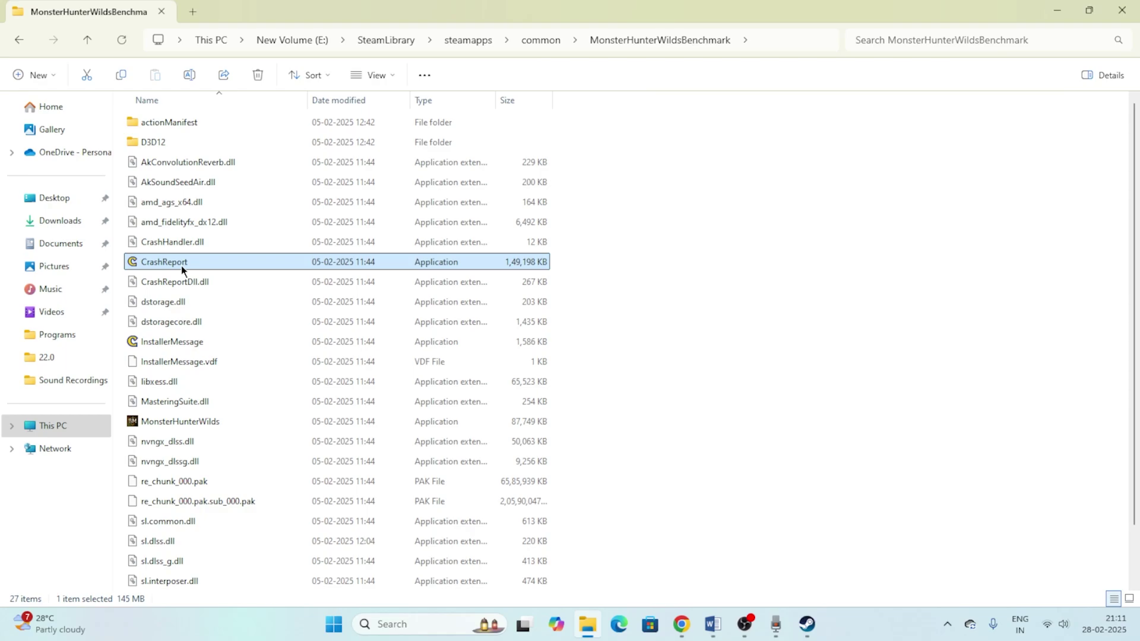
{"action": "left_click", "coordinate": [177, 286], "text": "ctrl"}
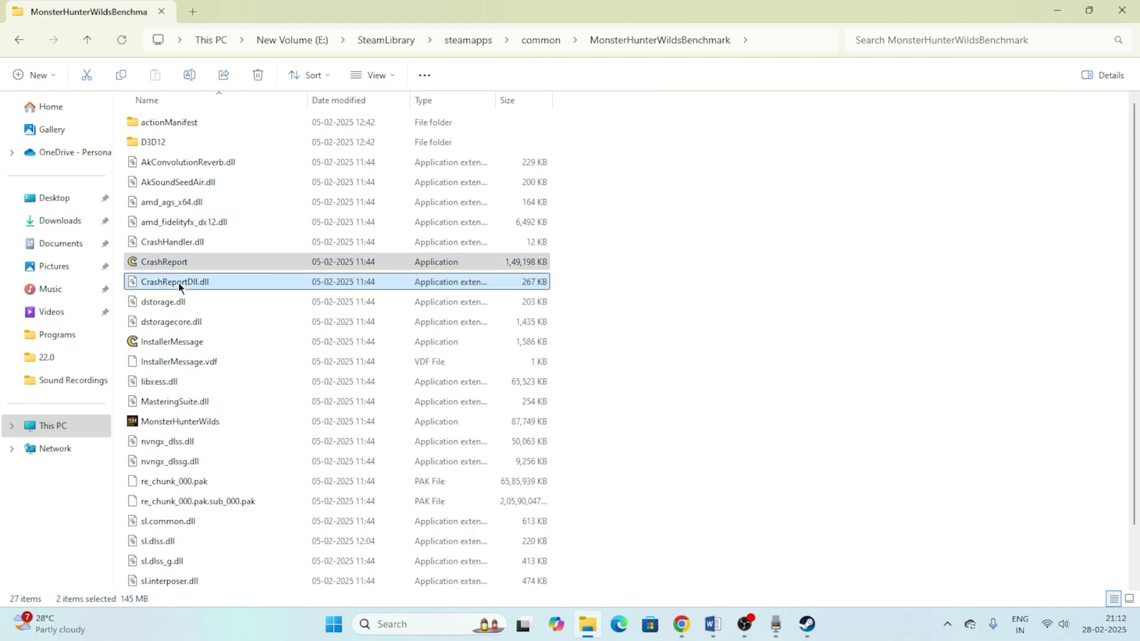
{"action": "right_click", "coordinate": [179, 287]}
{"action": "left_click", "coordinate": [580, 310]}
{"action": "left_click", "coordinate": [1054, 11]}
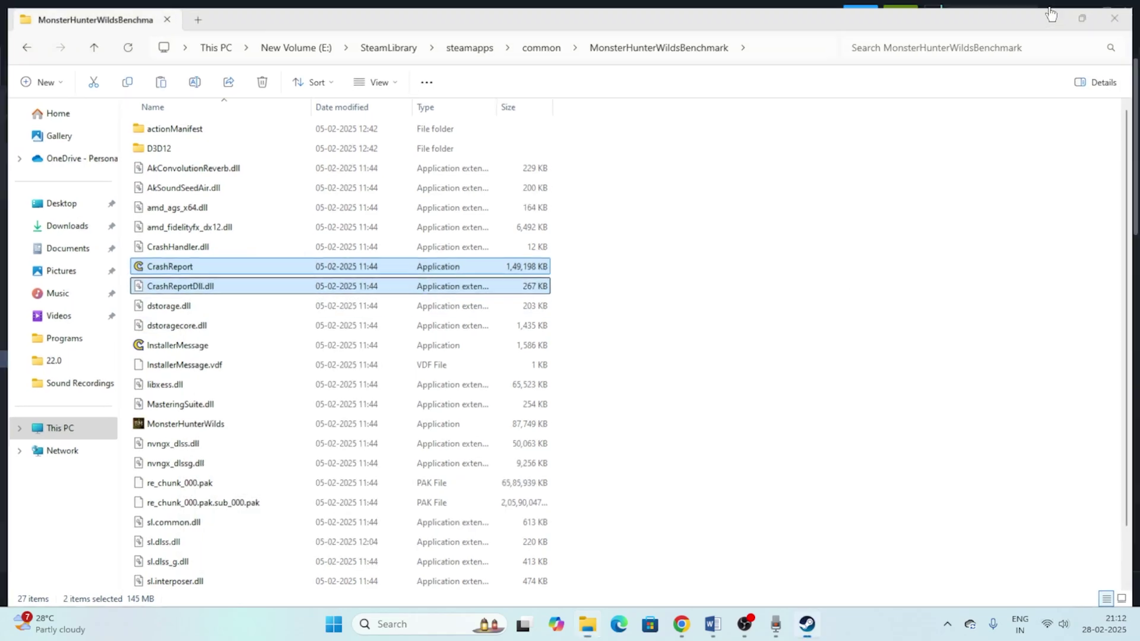
{"action": "left_click", "coordinate": [1072, 17]}
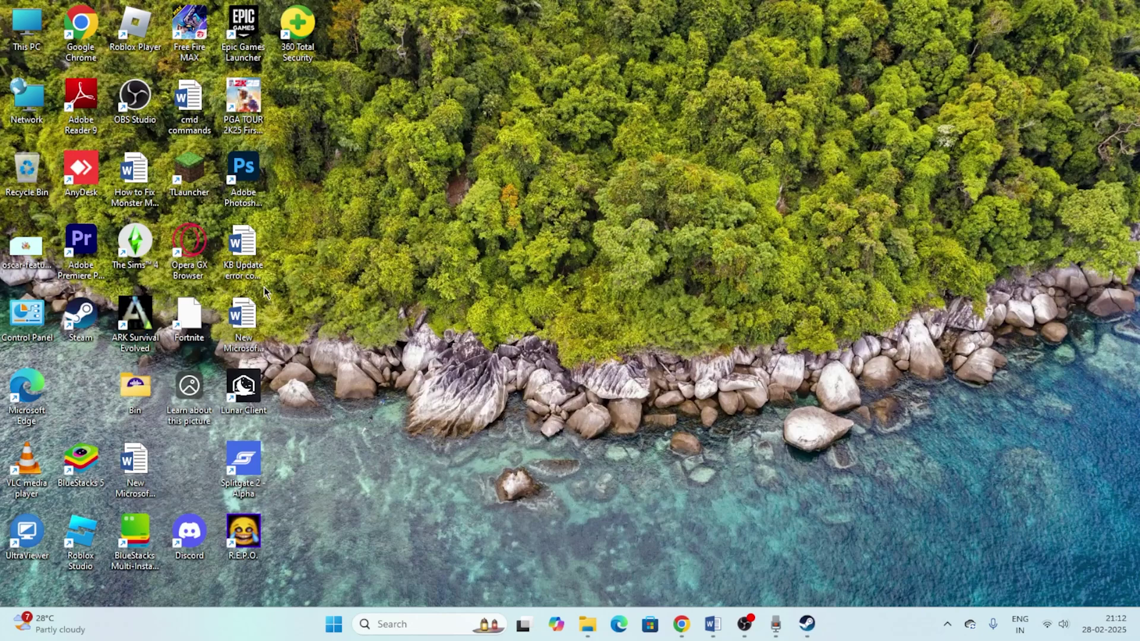
{"action": "right_click", "coordinate": [315, 269]}
{"action": "left_click", "coordinate": [373, 81]}
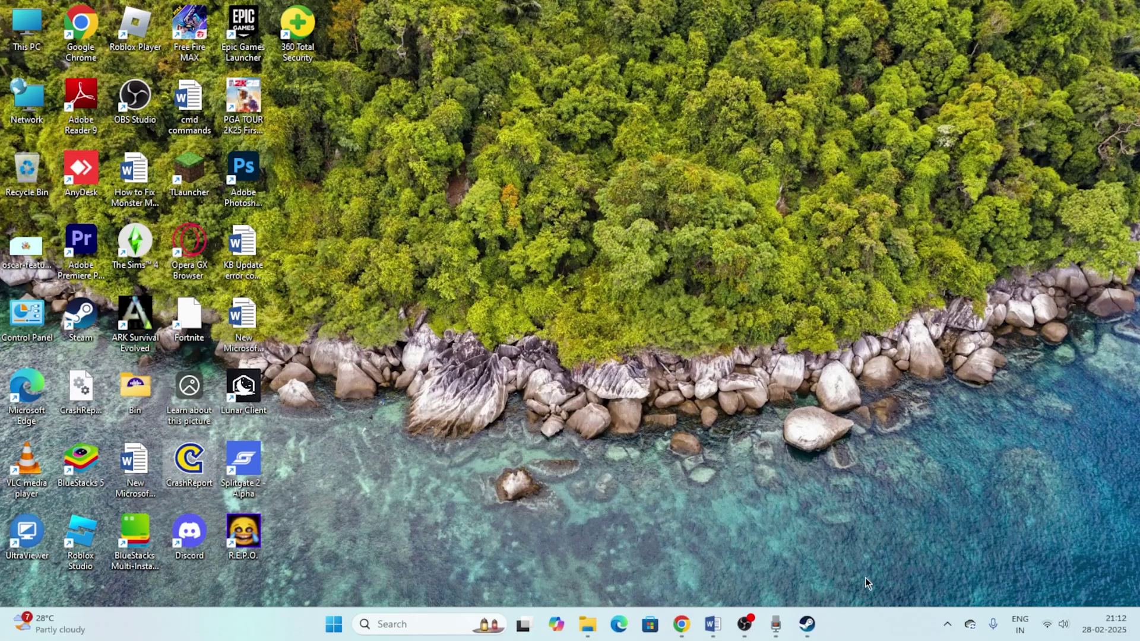
- Bring up the available actions for the two selected CrashReport files in the game folder, dismiss them, and close the folder window
{"action": "left_click", "coordinate": [587, 624]}
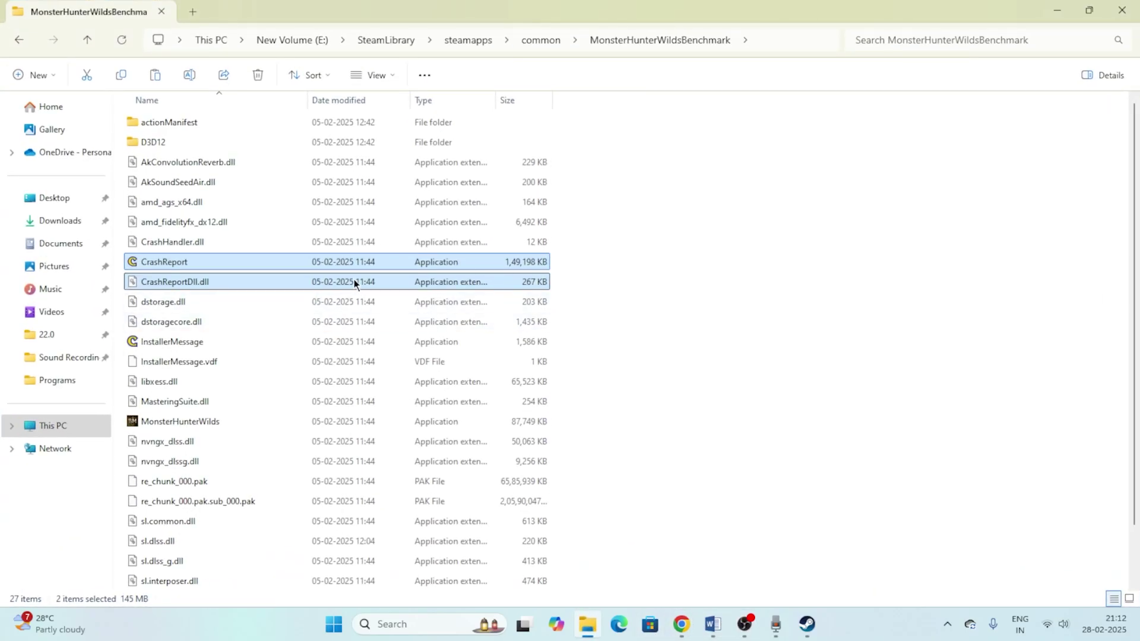
{"action": "right_click", "coordinate": [356, 282]}
{"action": "left_click", "coordinate": [773, 293]}
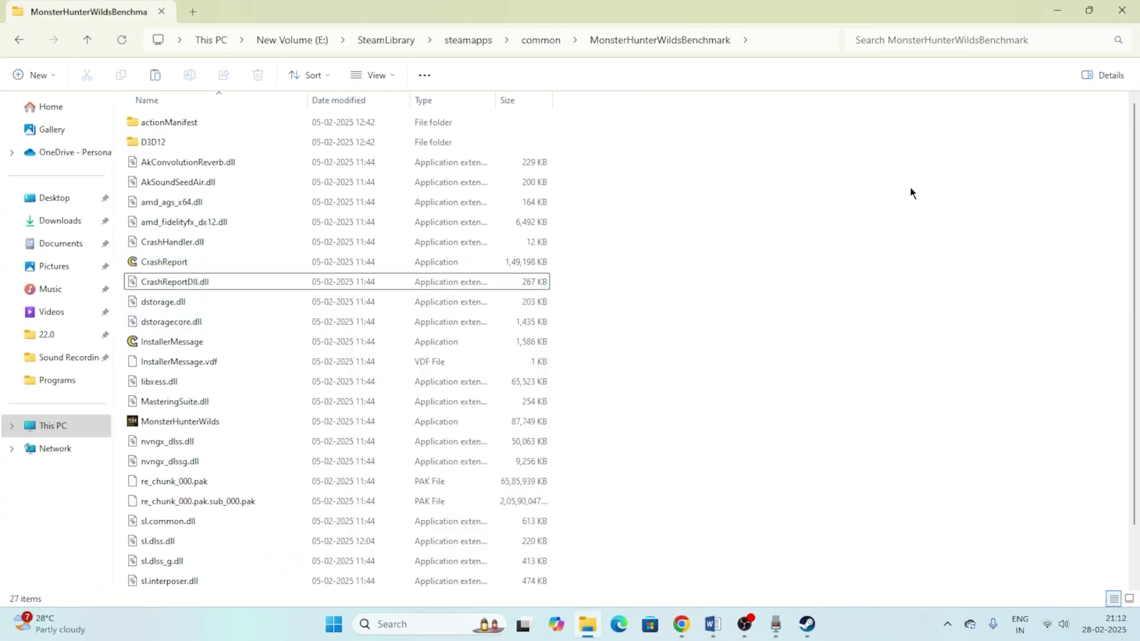
{"action": "left_click", "coordinate": [1122, 7]}
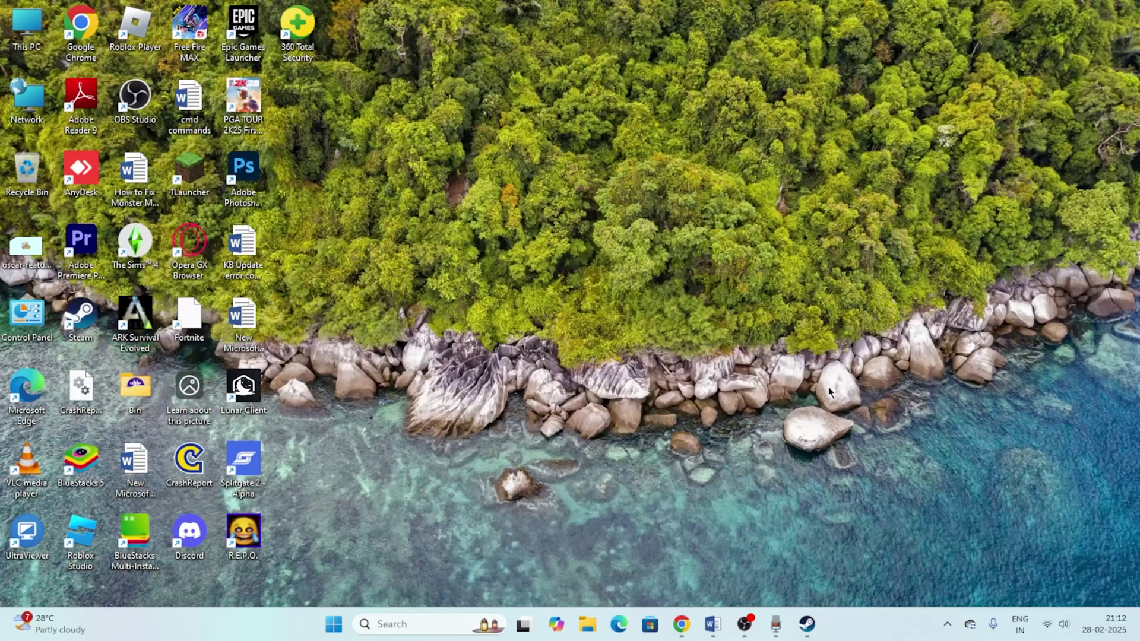
- Return to the Word notes and highlight the Step 8 text about closing Steam and backing up version.dll, and deselect it
{"action": "left_click", "coordinate": [714, 624]}
{"action": "scroll", "coordinate": [440, 306], "scroll_direction": "down", "scroll_amount": 2}
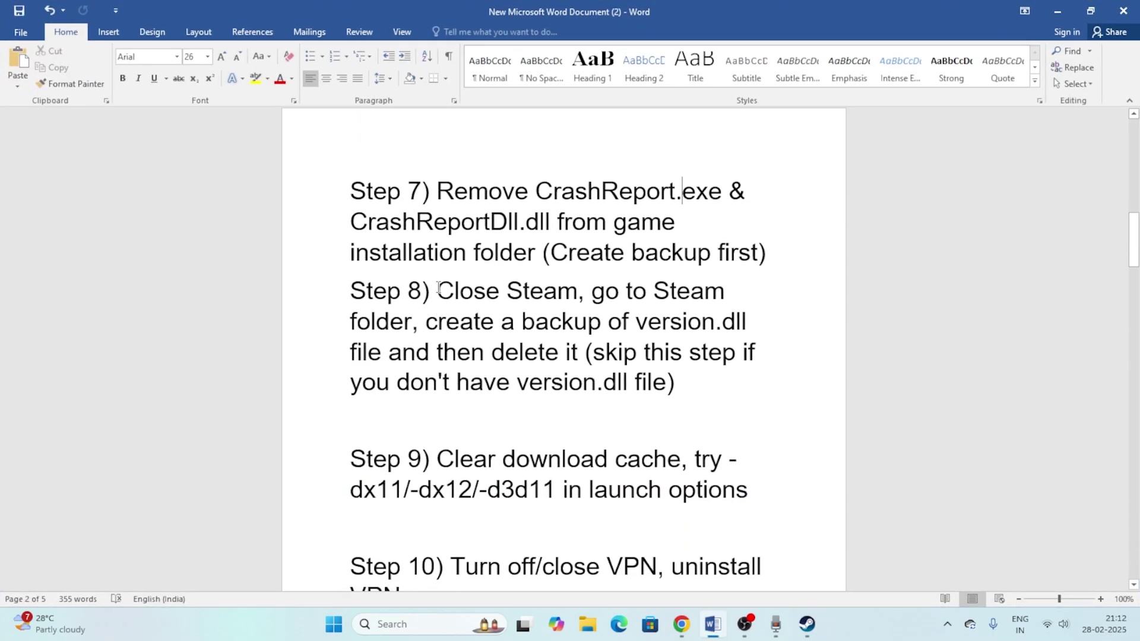
{"action": "left_click_drag", "start_coordinate": [438, 287], "coordinate": [743, 322]}
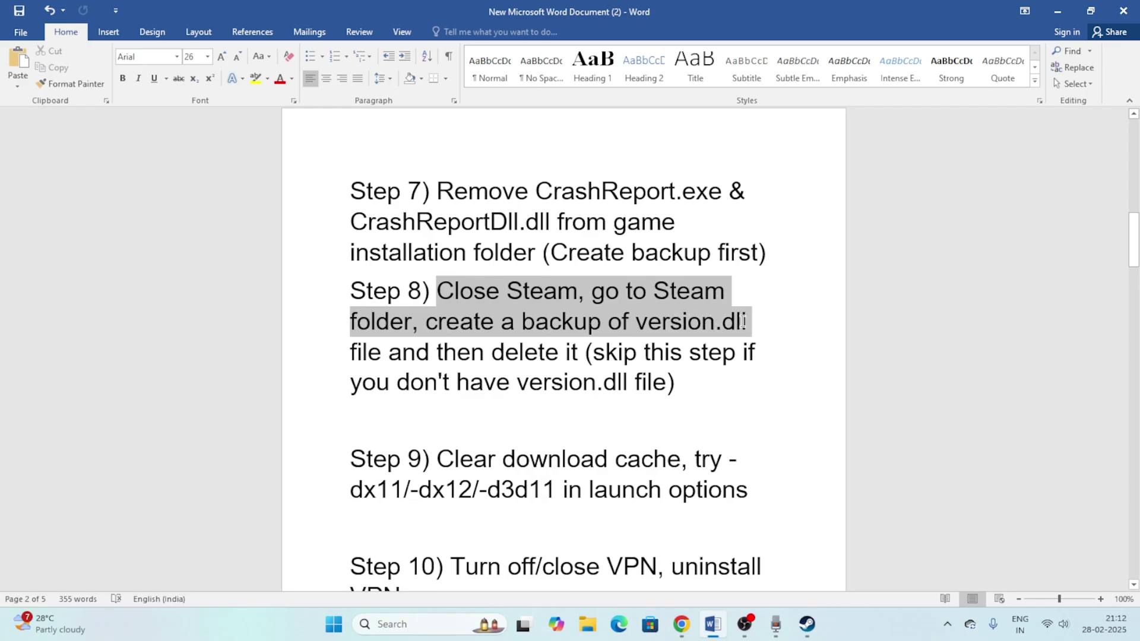
{"action": "left_click", "coordinate": [768, 399]}
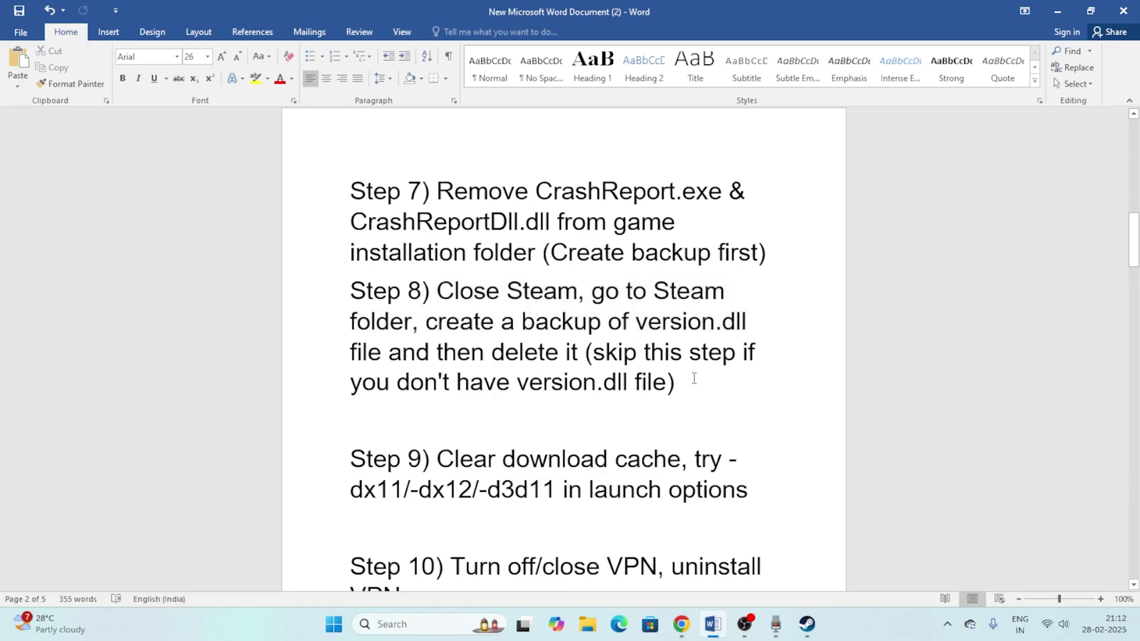
- Minimize Word and open the Steam folder inside Program Files (x86) on Local Disk (C:) in File Explorer
{"action": "left_click", "coordinate": [1056, 13]}
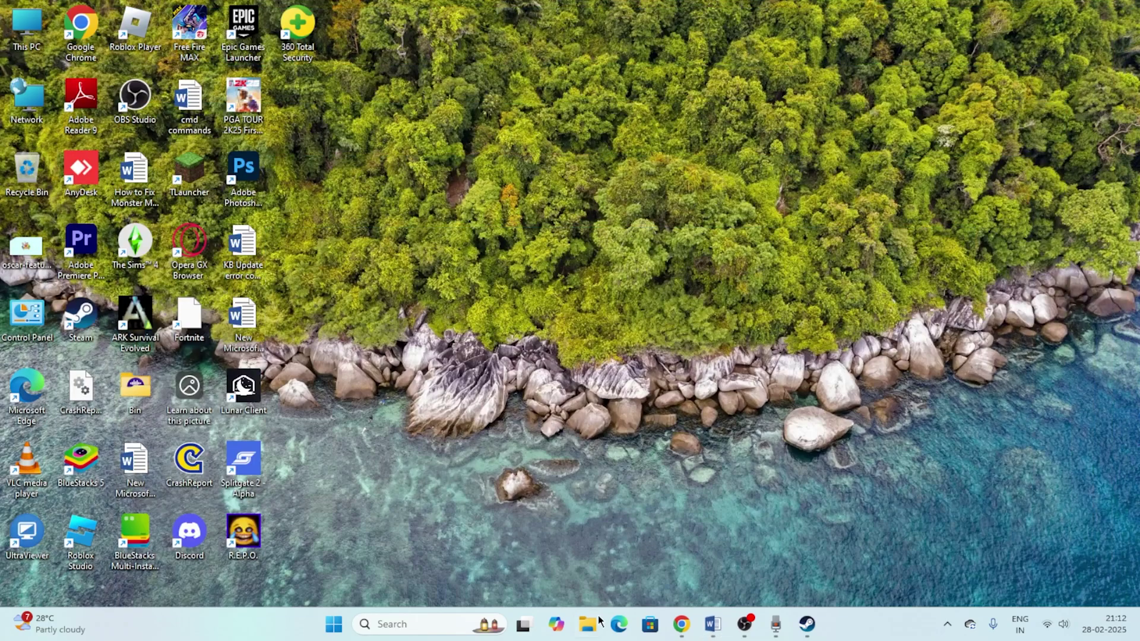
{"action": "left_click", "coordinate": [589, 627]}
{"action": "left_click", "coordinate": [106, 420]}
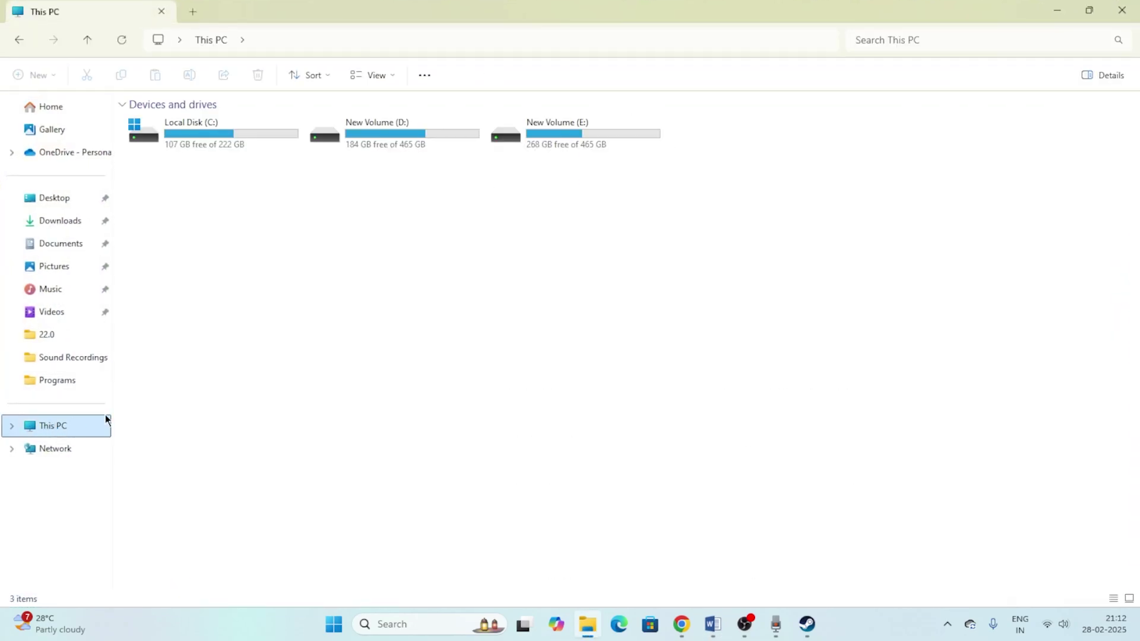
{"action": "double_click", "coordinate": [206, 136]}
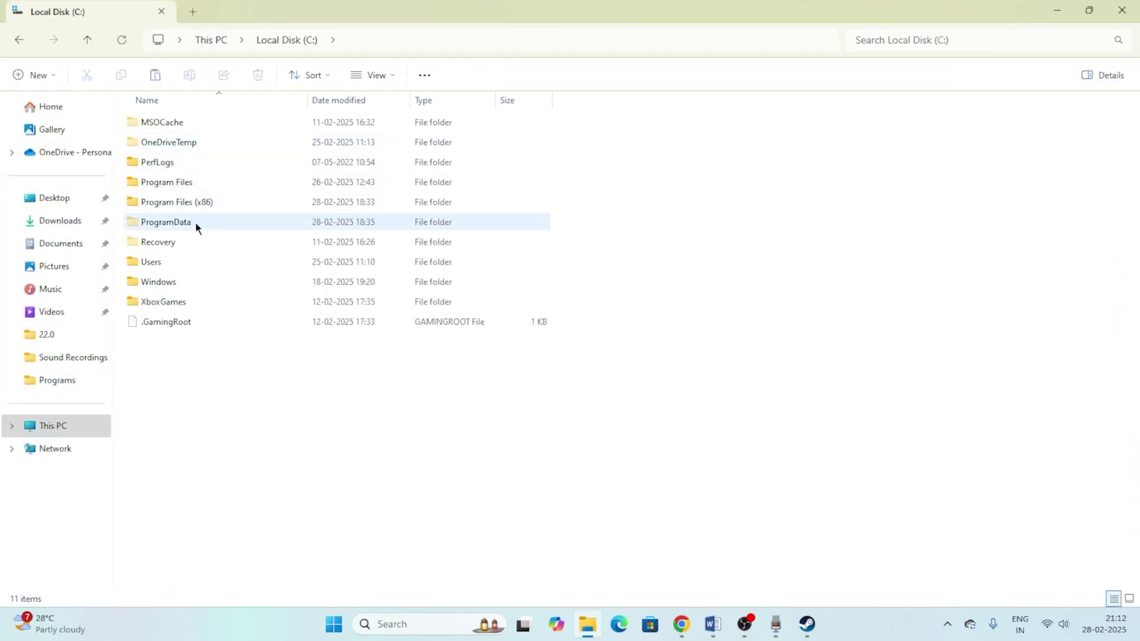
{"action": "double_click", "coordinate": [197, 205]}
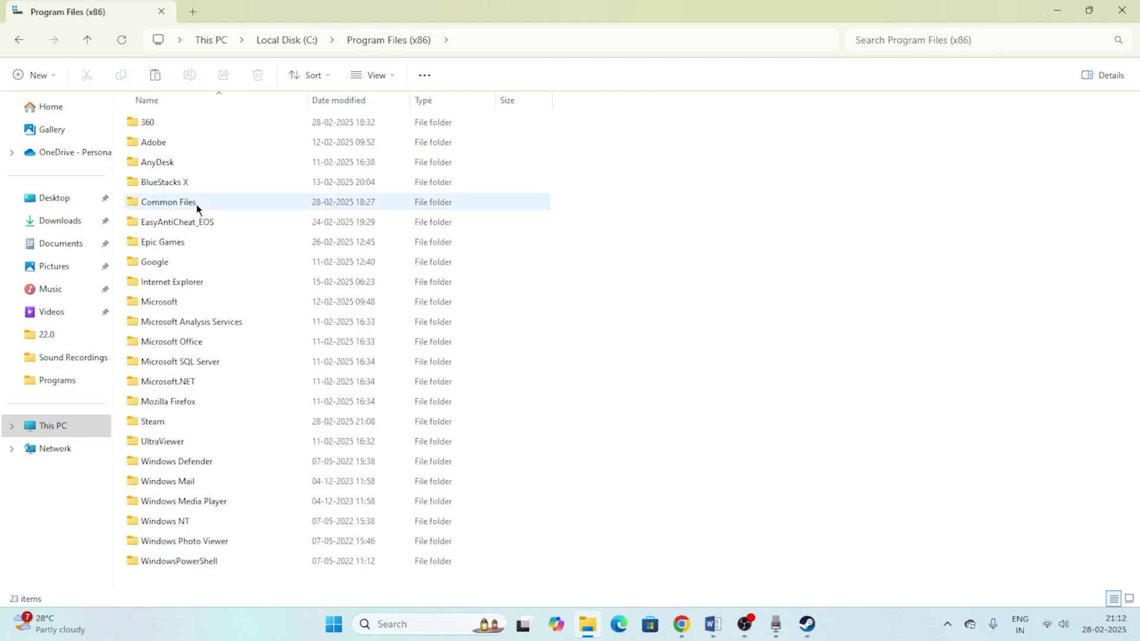
{"action": "left_click", "coordinate": [148, 422]}
{"action": "double_click", "coordinate": [147, 422]}
- Look through the Steam folder for version.dll, rechecking the file name in the Word notes, and close the folder window
{"action": "scroll", "coordinate": [228, 279], "scroll_direction": "down", "scroll_amount": 5}
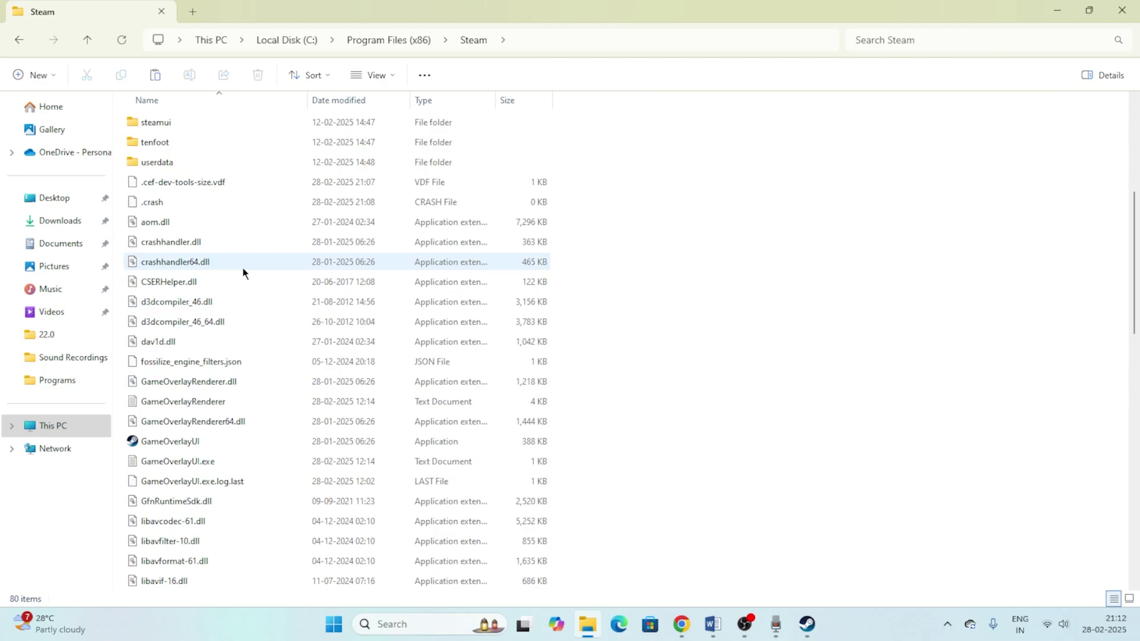
{"action": "left_click", "coordinate": [713, 624]}
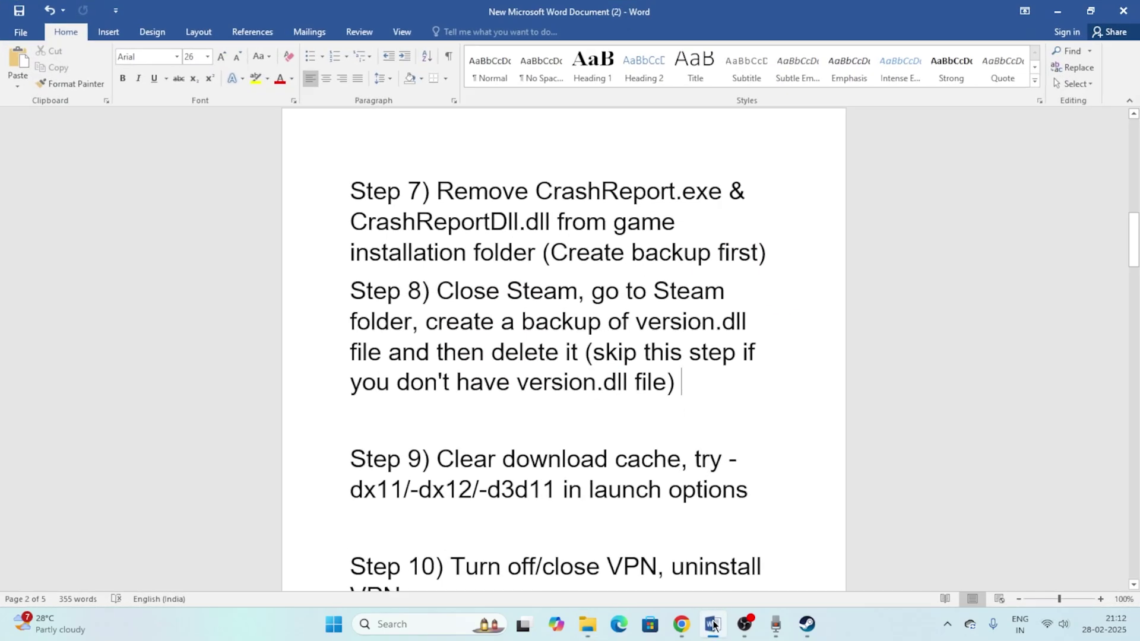
{"action": "left_click", "coordinate": [588, 624]}
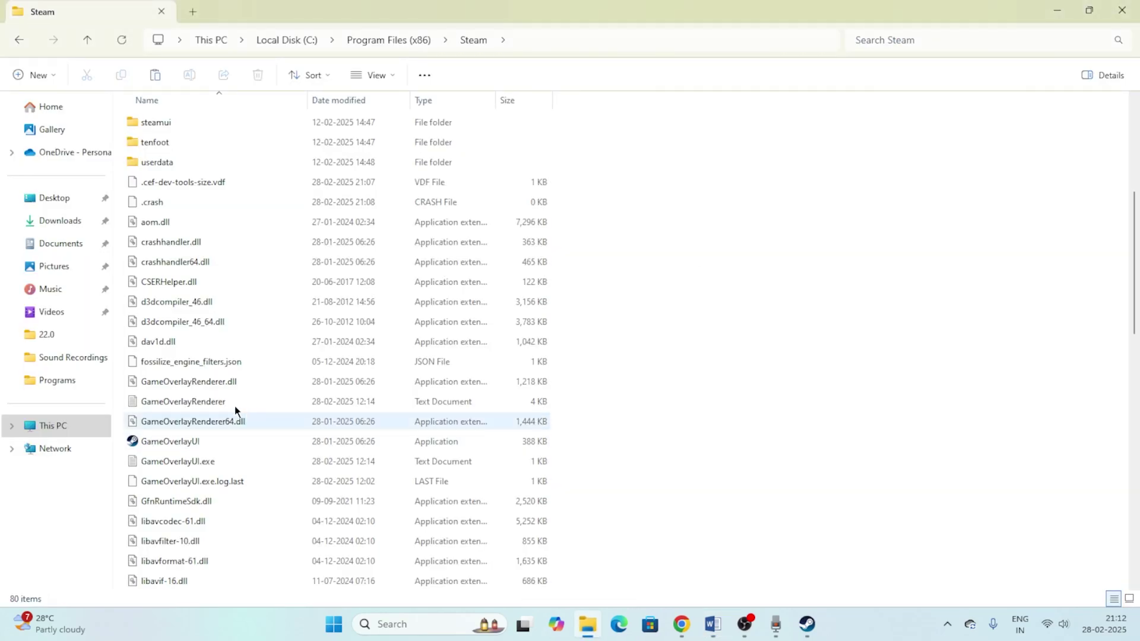
{"action": "scroll", "coordinate": [202, 297], "scroll_direction": "down", "scroll_amount": 8}
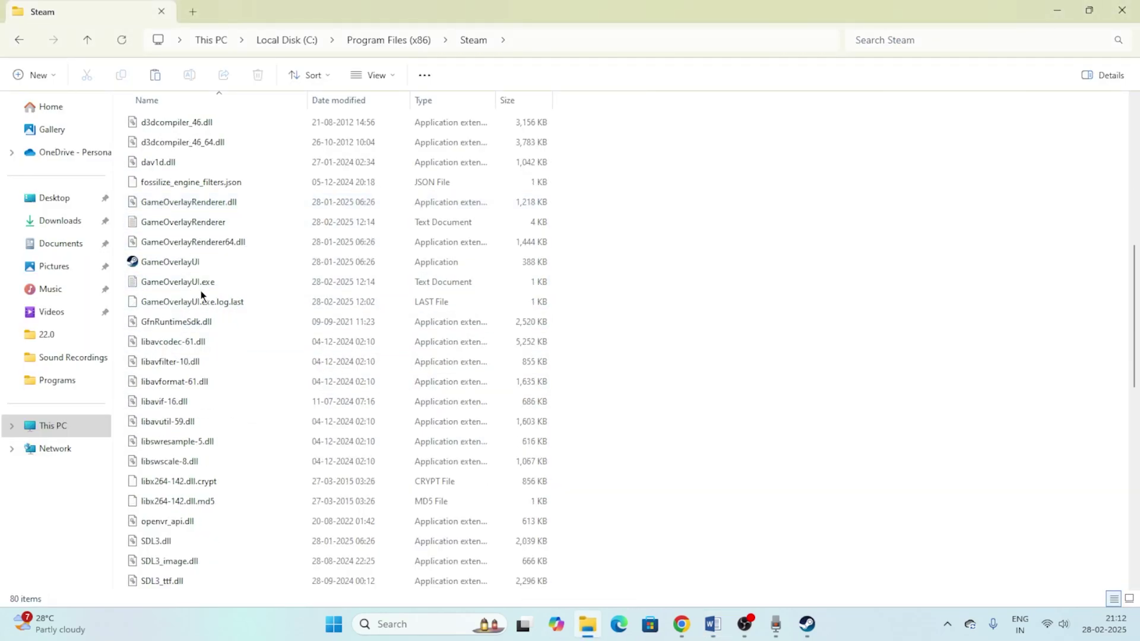
{"action": "scroll", "coordinate": [201, 297], "scroll_direction": "down", "scroll_amount": 6}
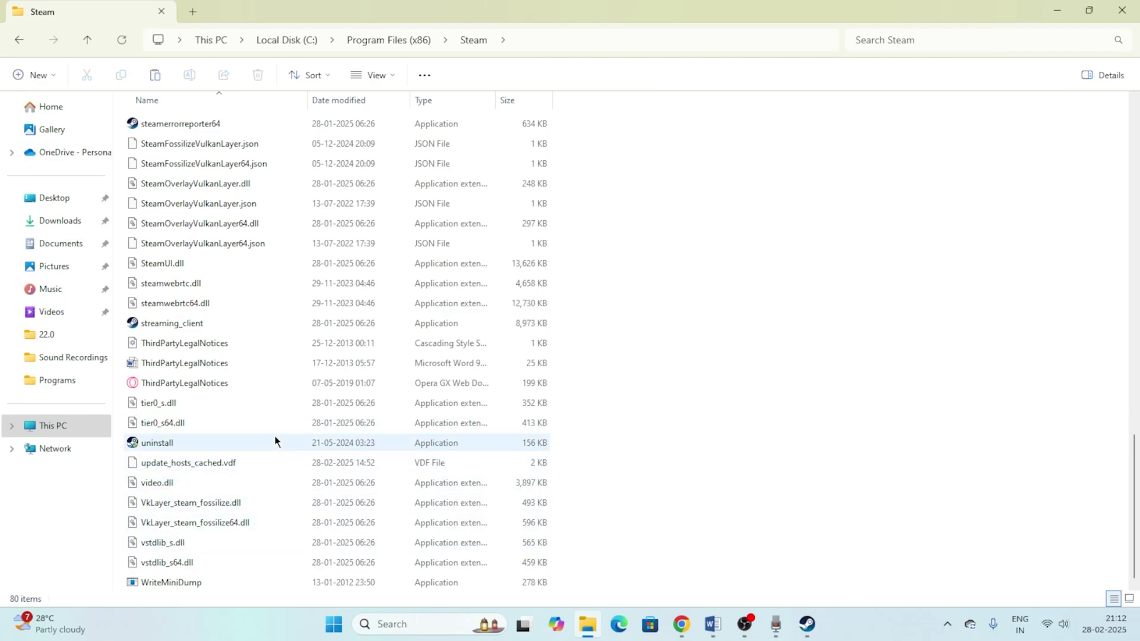
{"action": "scroll", "coordinate": [275, 442], "scroll_direction": "up", "scroll_amount": 5}
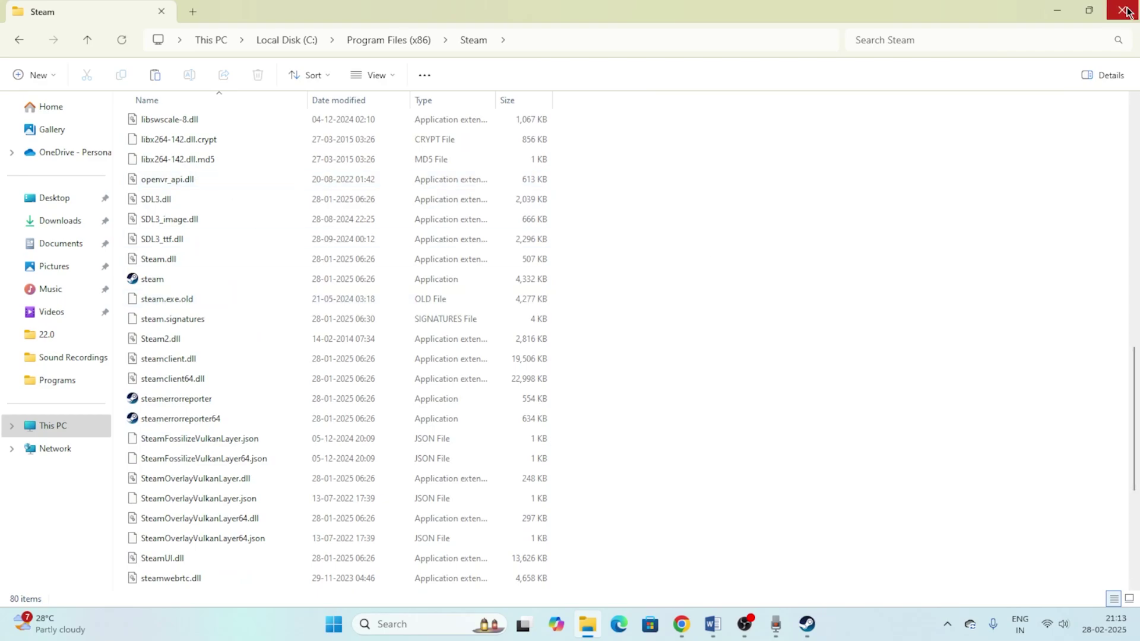
{"action": "scroll", "coordinate": [227, 311], "scroll_direction": "down", "scroll_amount": 5}
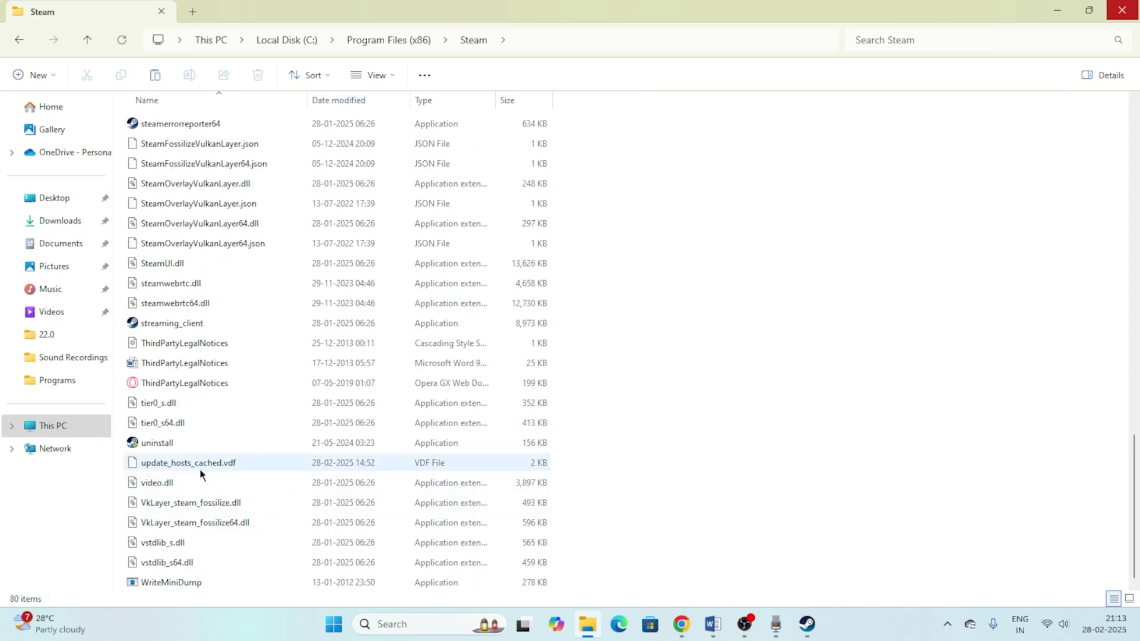
{"action": "left_click", "coordinate": [1135, 10]}
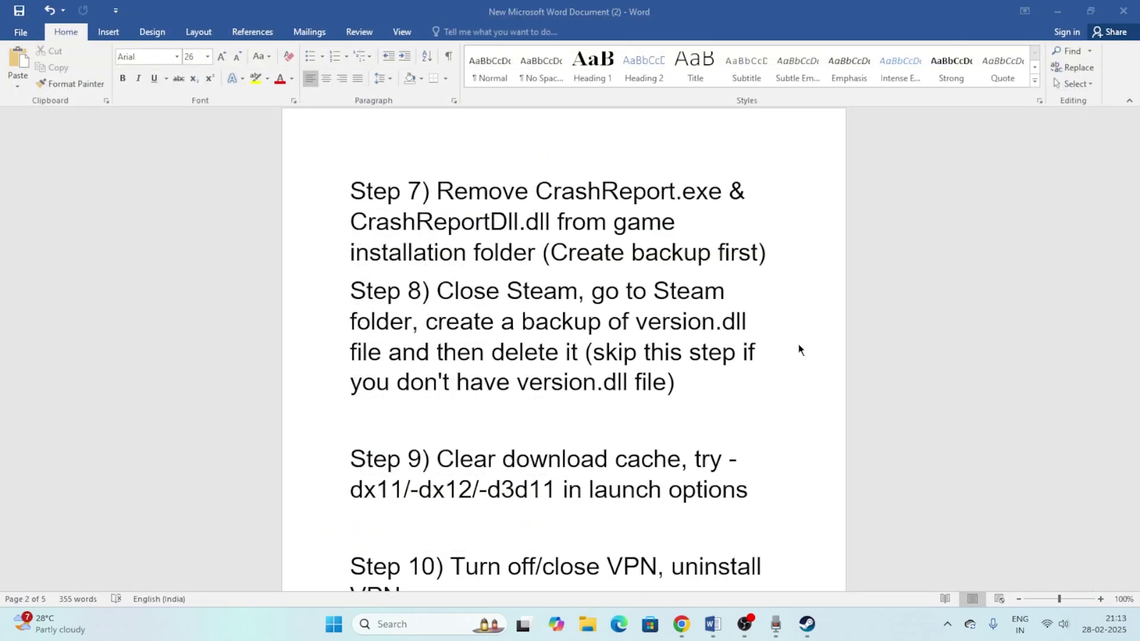
- Read the Step 9 note about the download cache and launch options, minimize Word, and switch to Steam
{"action": "scroll", "coordinate": [483, 265], "scroll_direction": "down", "scroll_amount": 5}
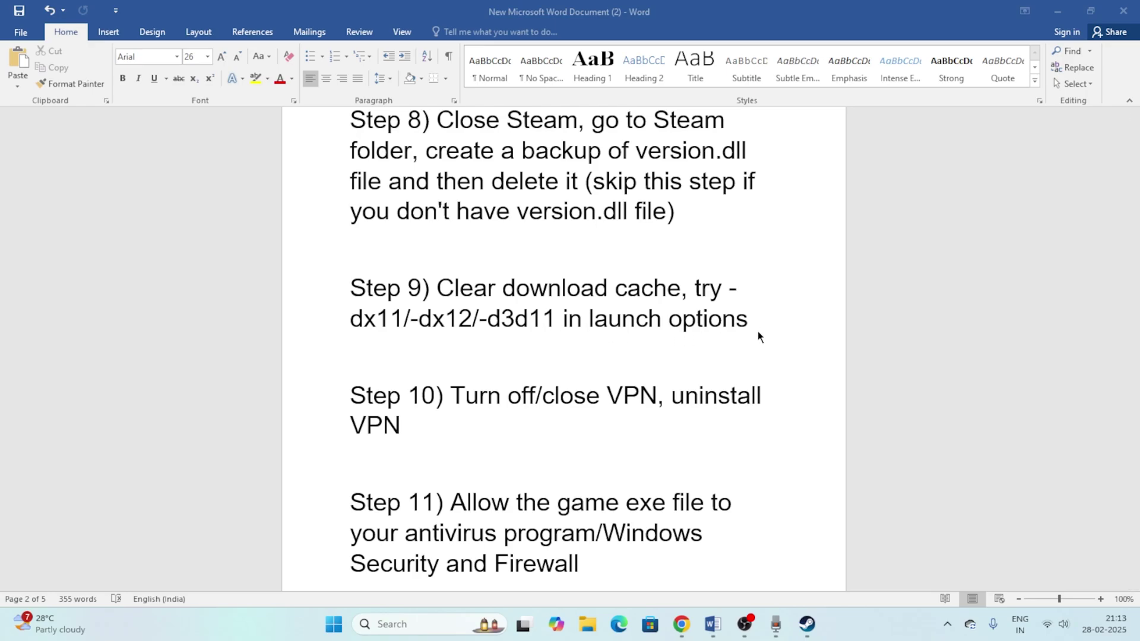
{"action": "left_click", "coordinate": [1057, 11]}
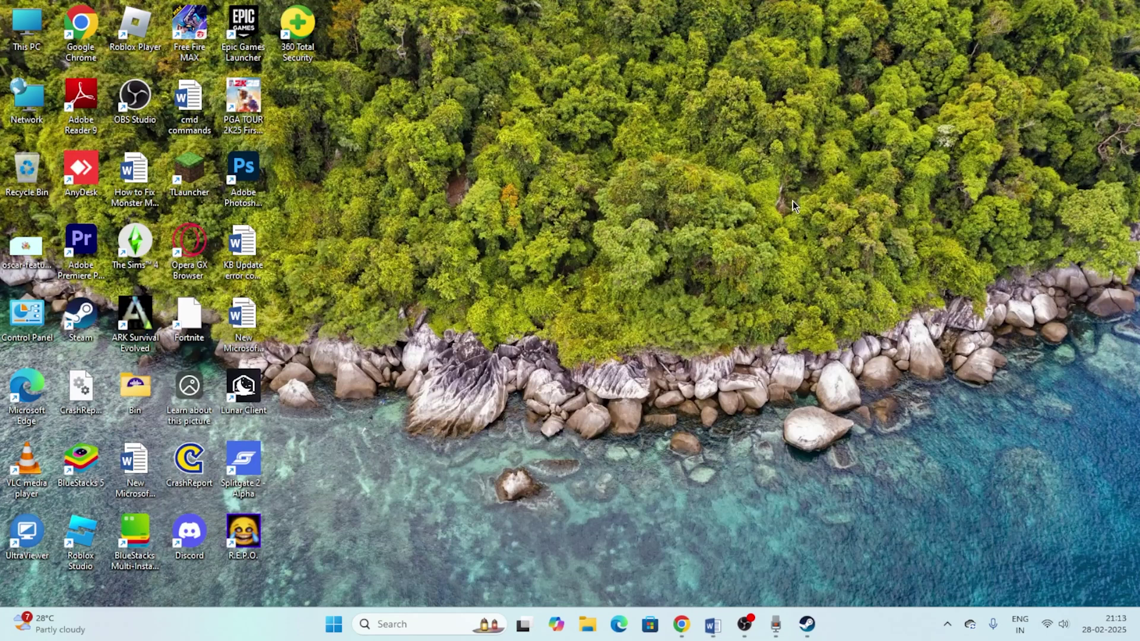
{"action": "left_click", "coordinate": [807, 624]}
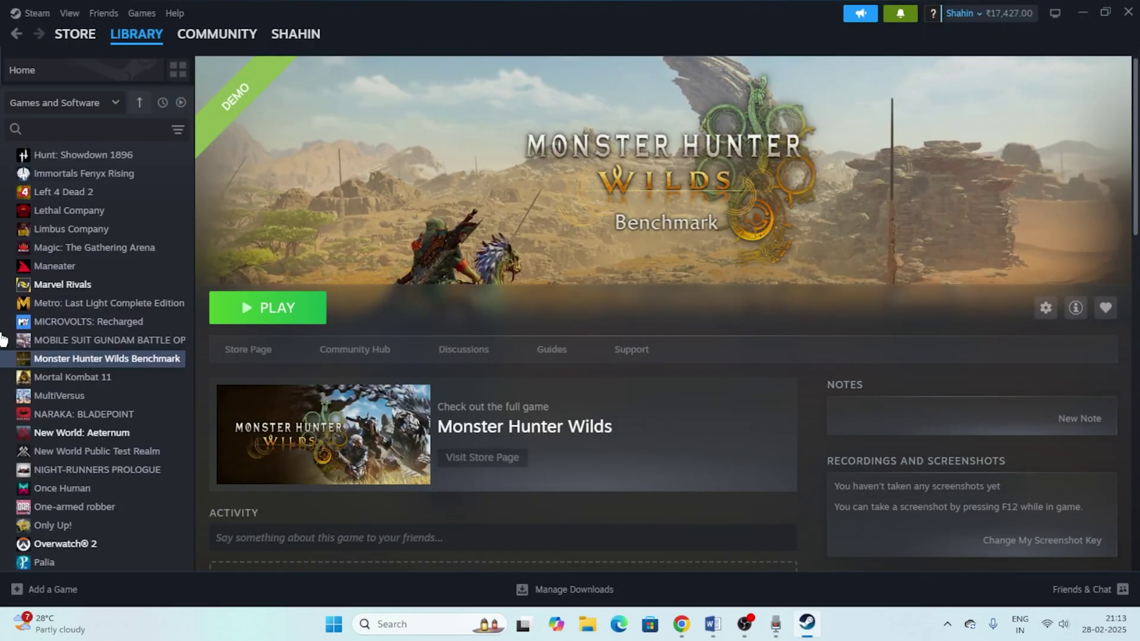
- Clear the download cache in Steam's Downloads settings and confirm the restart
{"action": "left_click", "coordinate": [37, 13]}
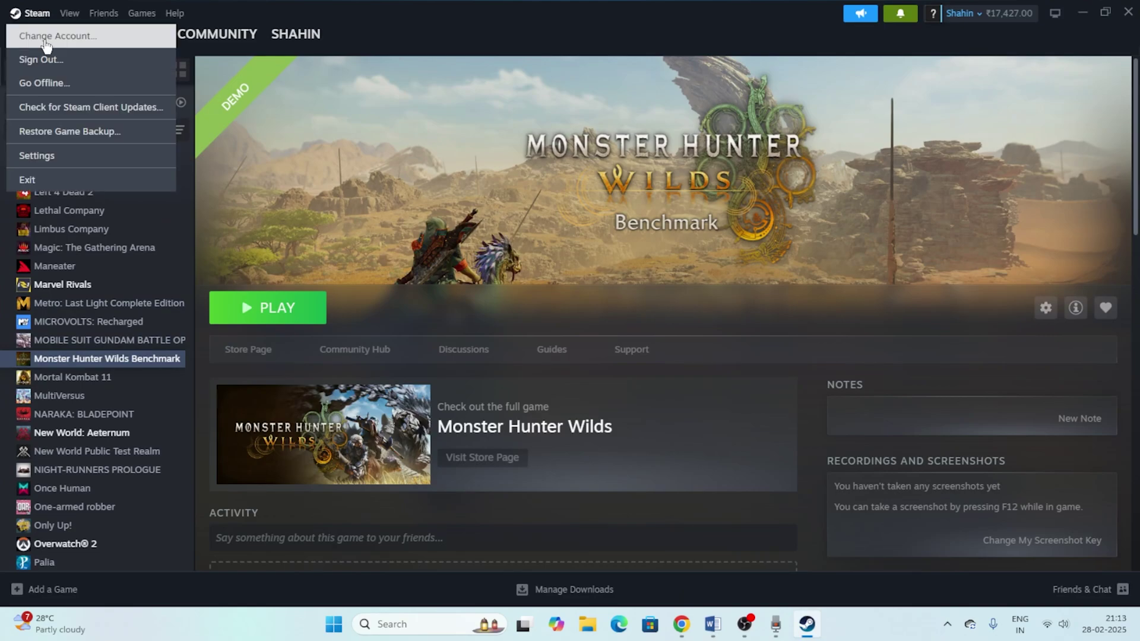
{"action": "left_click", "coordinate": [52, 155]}
{"action": "left_click", "coordinate": [355, 333]}
{"action": "scroll", "coordinate": [677, 306], "scroll_direction": "down", "scroll_amount": 5}
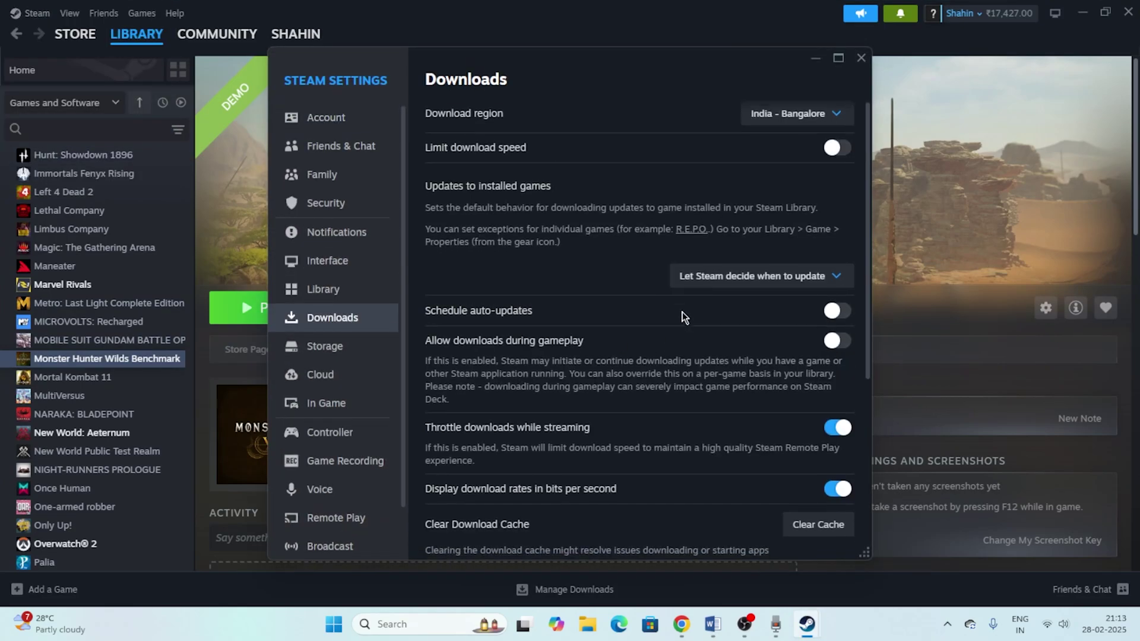
{"action": "scroll", "coordinate": [551, 320], "scroll_direction": "up", "scroll_amount": 1}
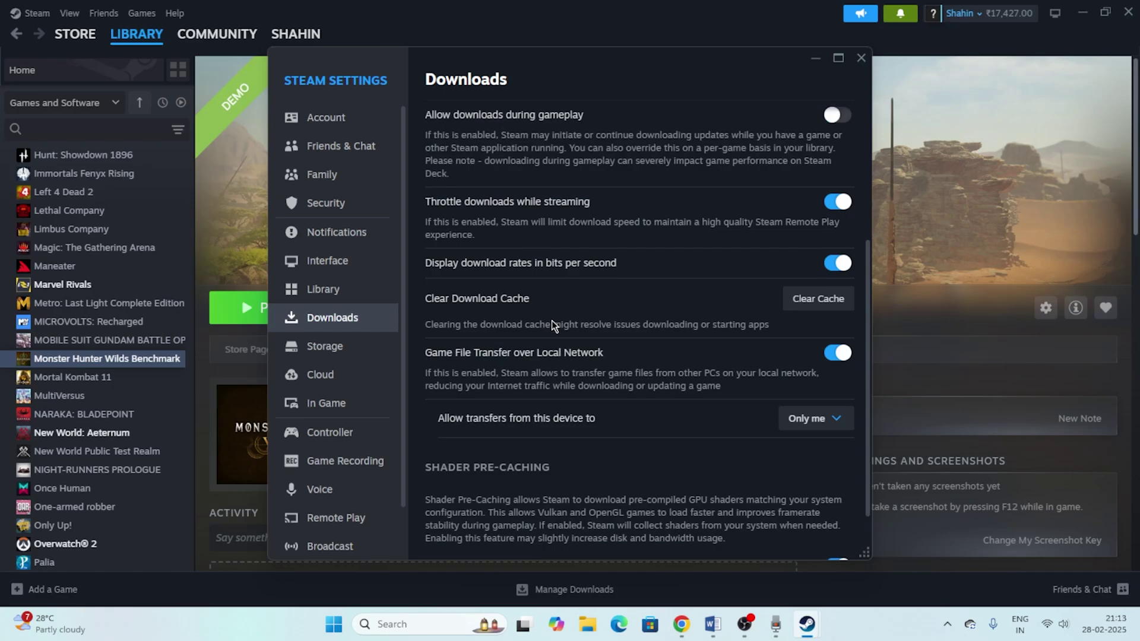
{"action": "left_click", "coordinate": [799, 307]}
{"action": "left_click", "coordinate": [687, 350]}
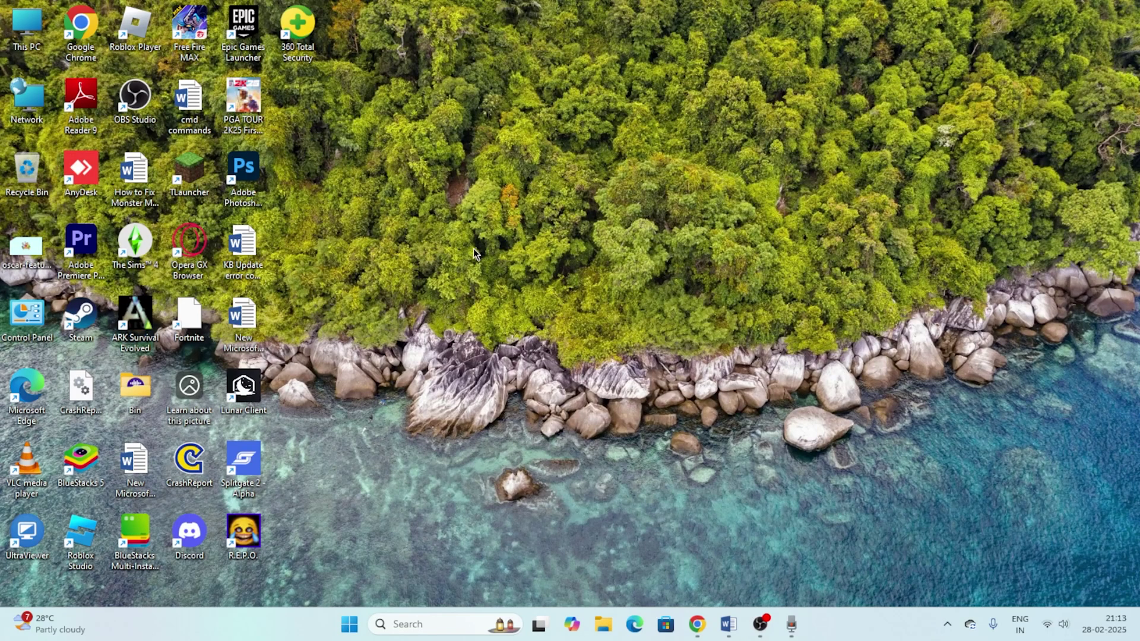
- Relaunch Steam from the desktop, sign in with the saved account, and minimize the Word notes
{"action": "double_click", "coordinate": [81, 317]}
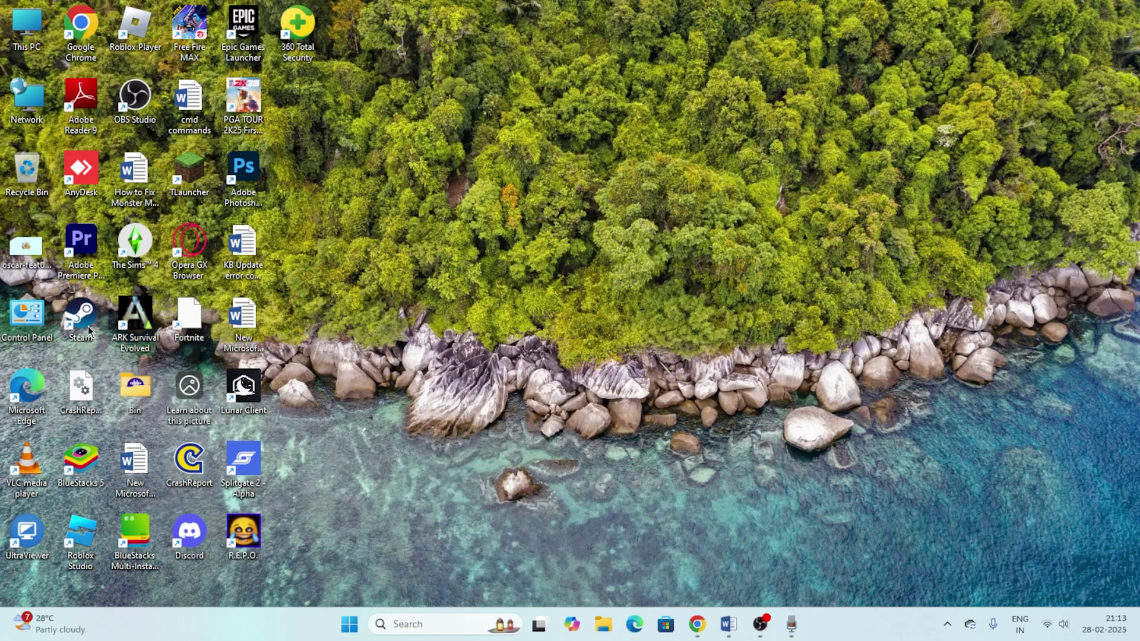
{"action": "left_click", "coordinate": [729, 624]}
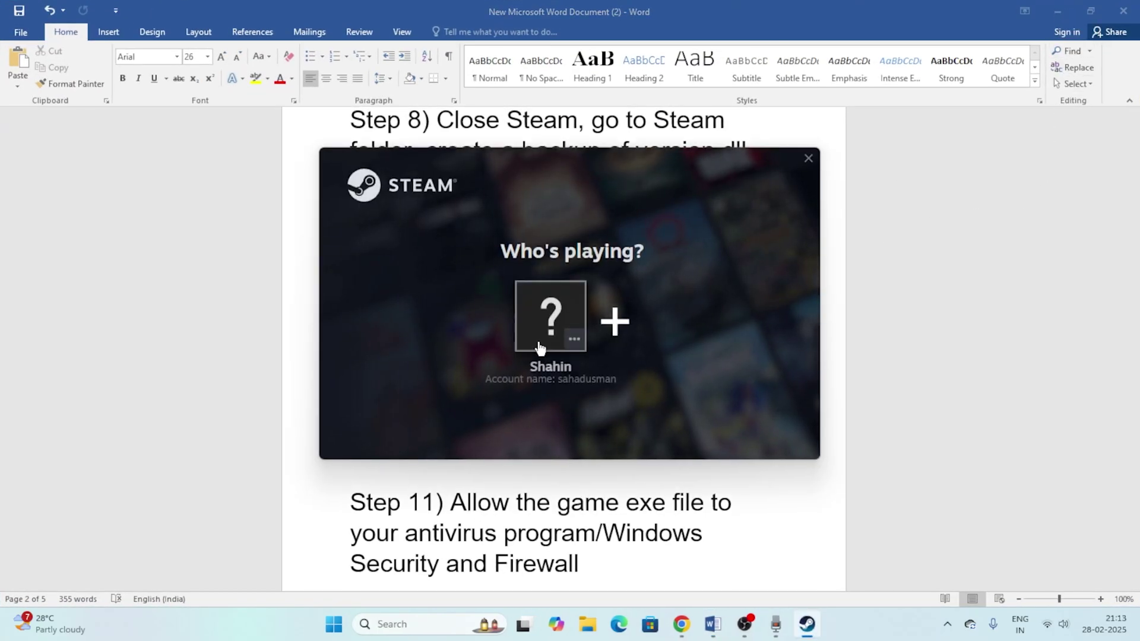
{"action": "left_click", "coordinate": [541, 346]}
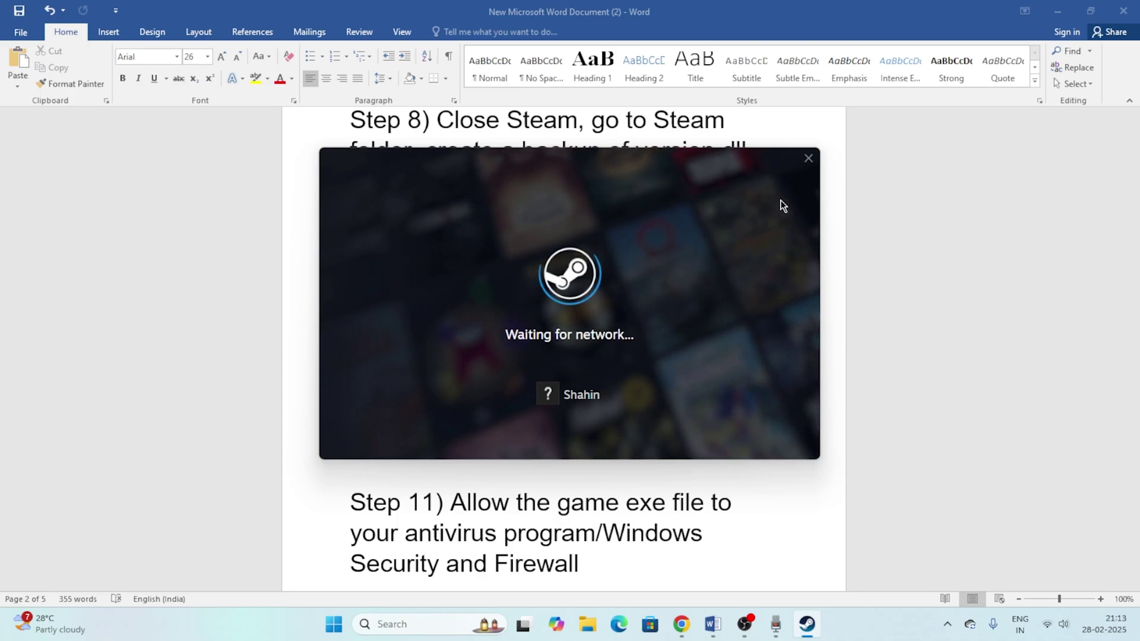
{"action": "left_click", "coordinate": [1061, 12]}
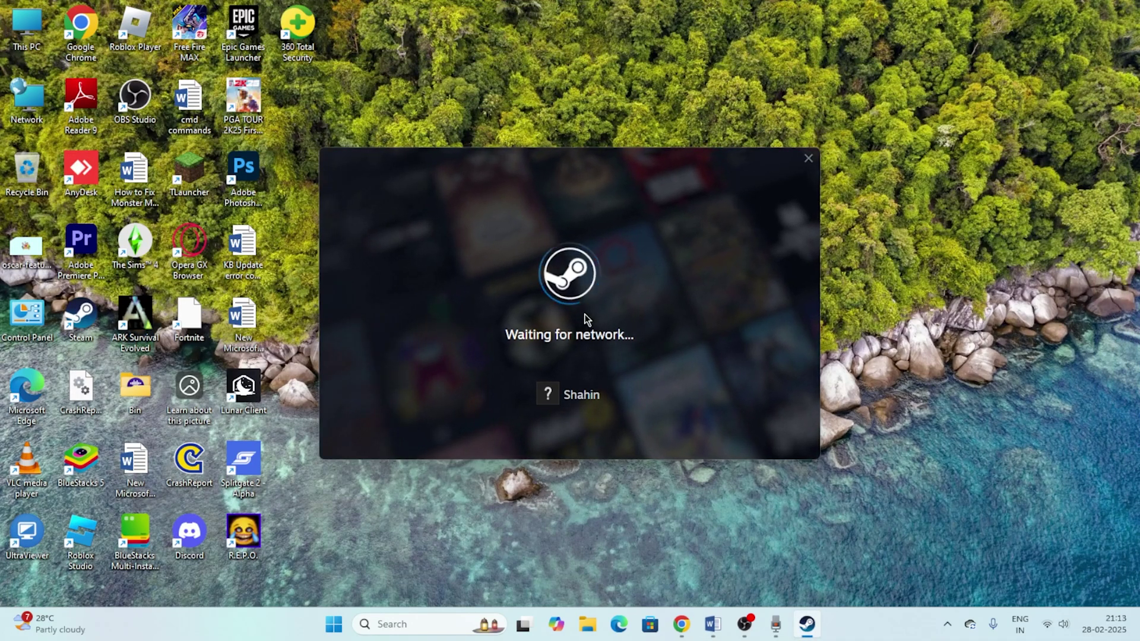
- Return to the Word notes, highlight the Step 9 text on clearing the download cache and trying -dx11, deselect it, and minimize Word
{"action": "left_click", "coordinate": [718, 628]}
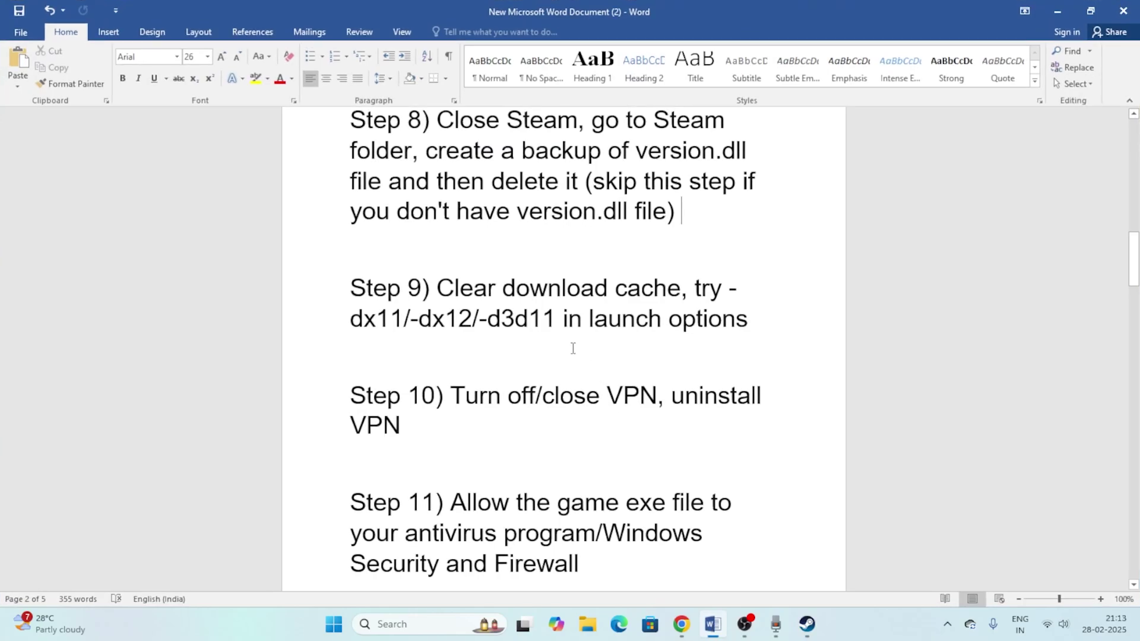
{"action": "left_click_drag", "start_coordinate": [439, 284], "coordinate": [681, 290]}
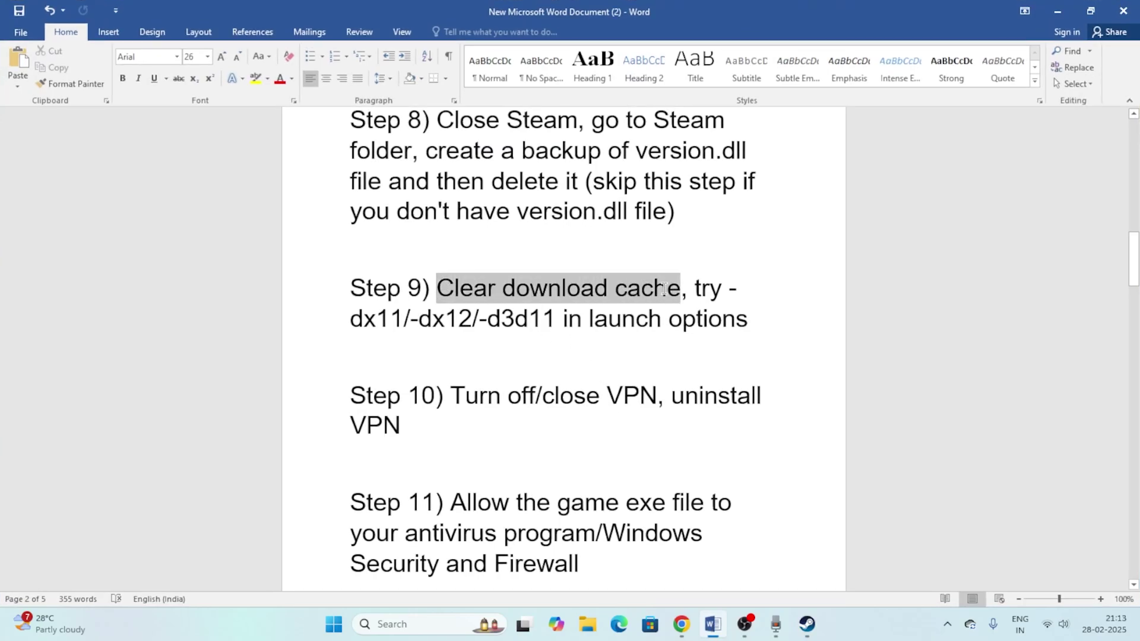
{"action": "left_click", "coordinate": [743, 294]}
{"action": "left_click_drag", "start_coordinate": [696, 290], "coordinate": [393, 319]}
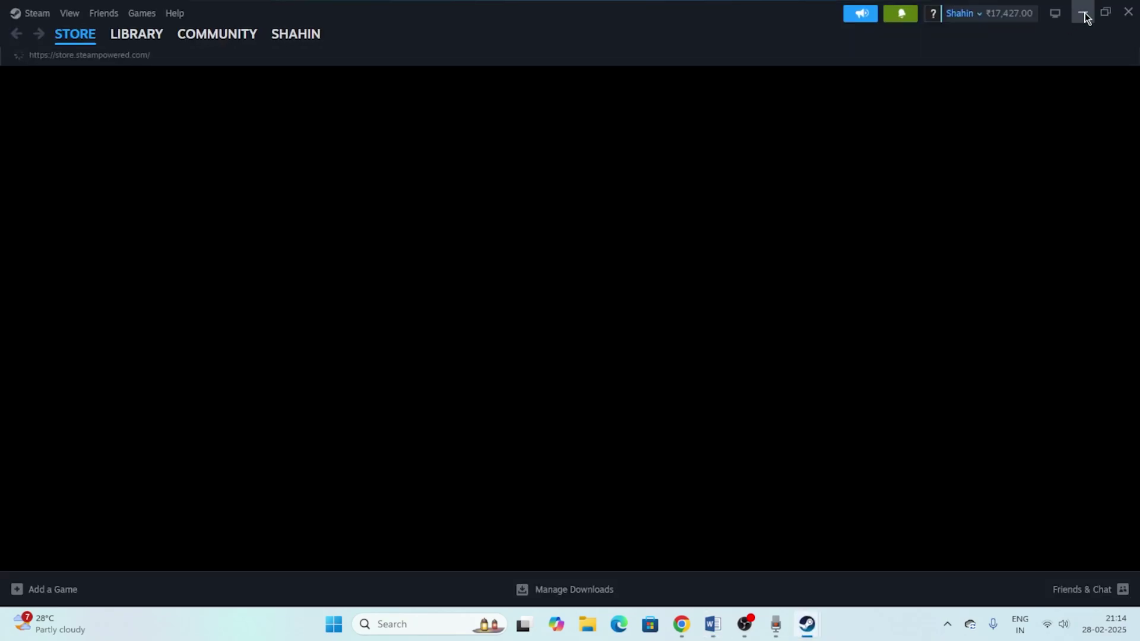
{"action": "left_click", "coordinate": [1083, 12]}
{"action": "key", "text": "Escape"}
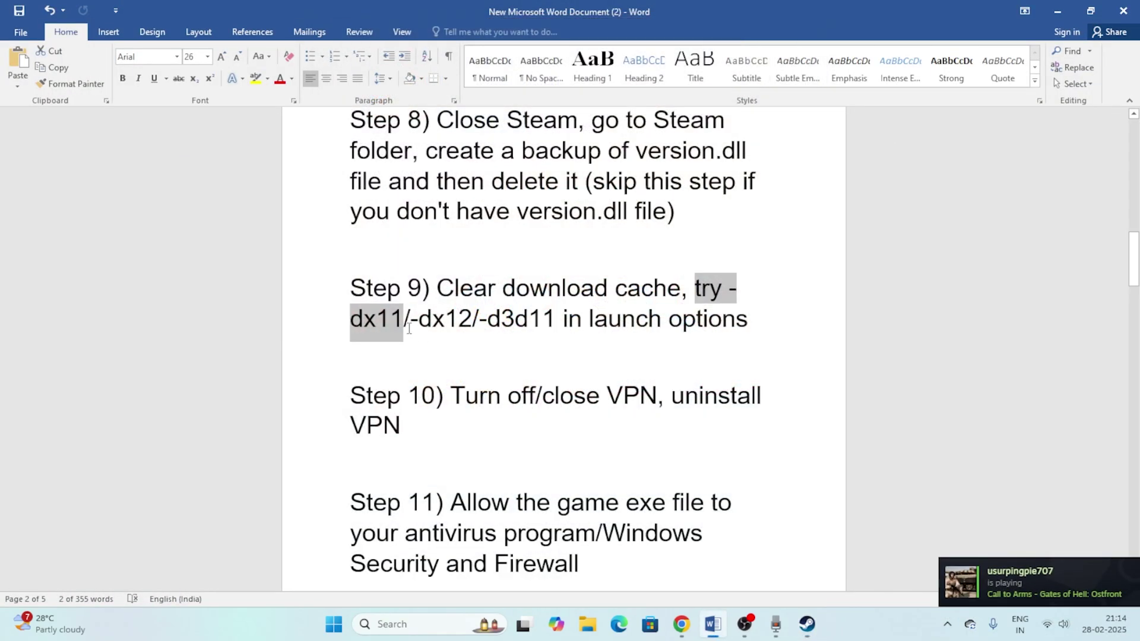
{"action": "left_click", "coordinate": [390, 319]}
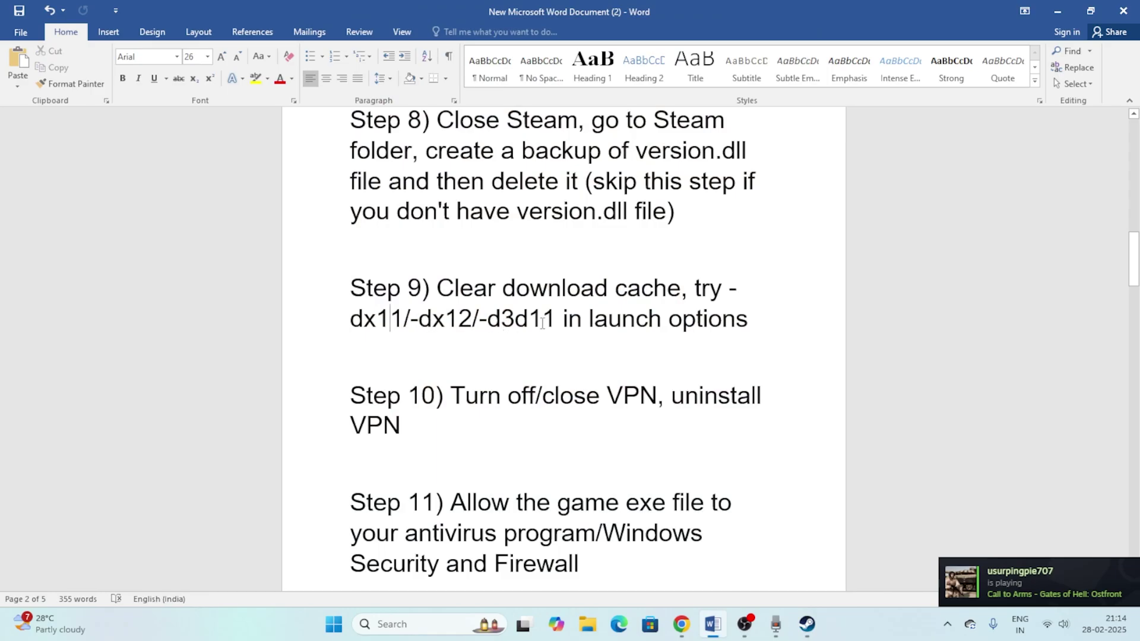
{"action": "left_click", "coordinate": [1058, 10]}
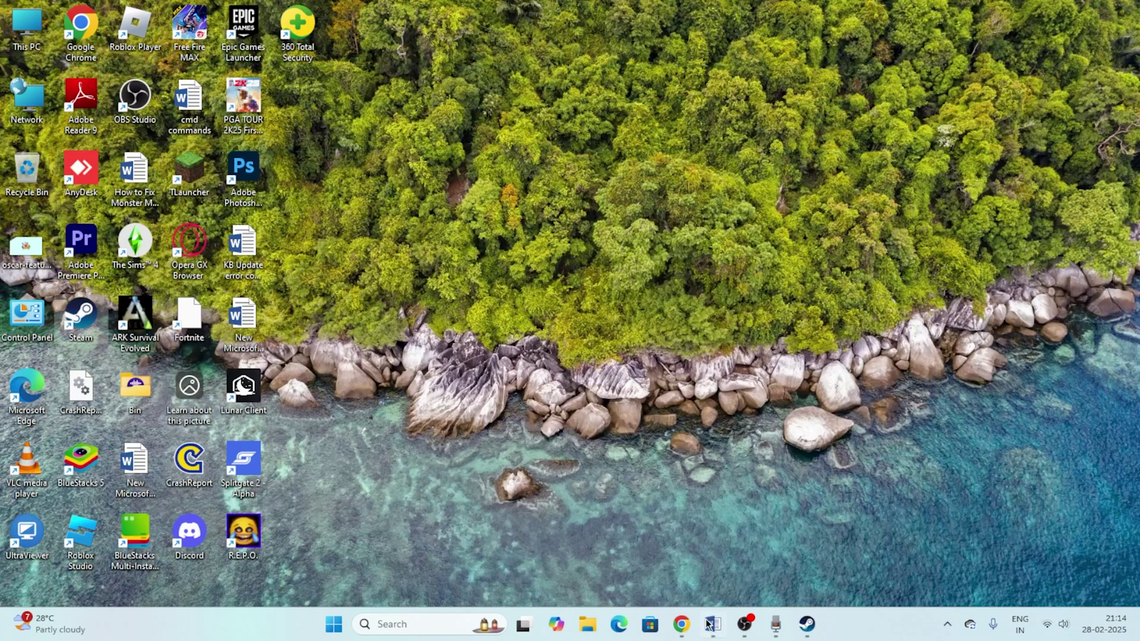
- Open the properties of Monster Hunter Wilds Benchmark in the Steam library and set its launch options to -d3d11
{"action": "left_click", "coordinate": [807, 624]}
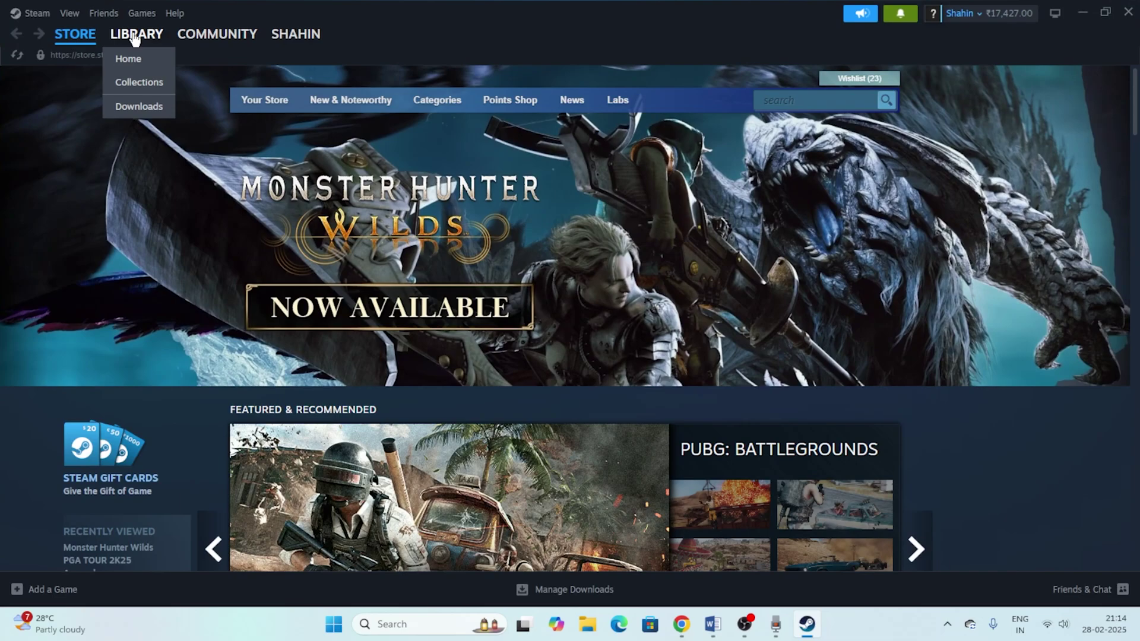
{"action": "left_click", "coordinate": [136, 34]}
{"action": "scroll", "coordinate": [140, 250], "scroll_direction": "down", "scroll_amount": 2}
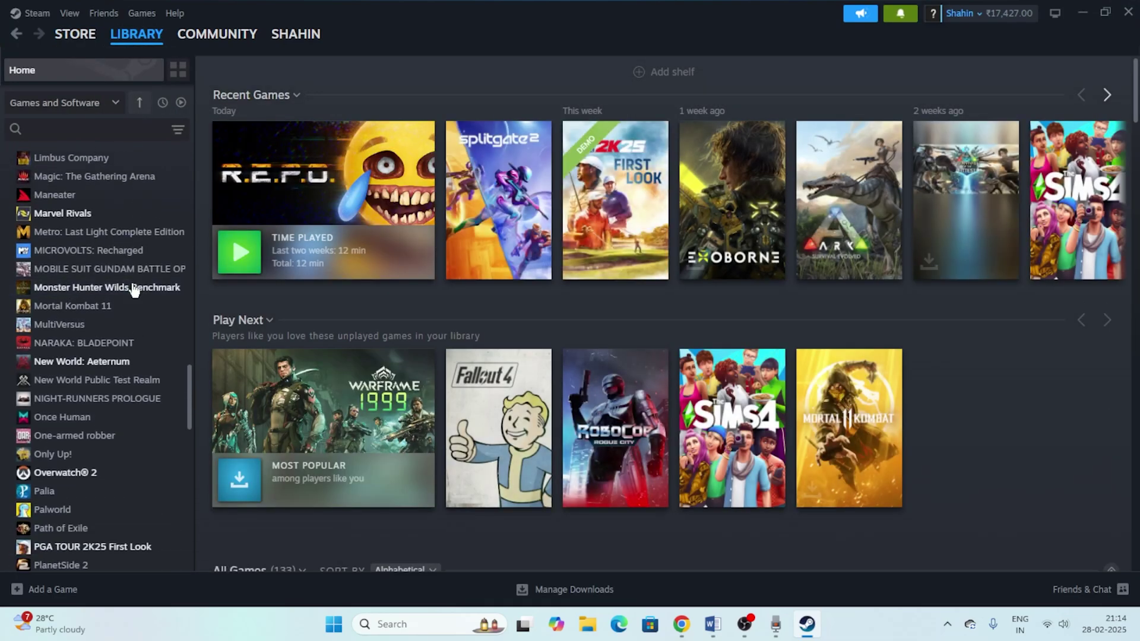
{"action": "left_click", "coordinate": [133, 287]}
{"action": "right_click", "coordinate": [133, 287]}
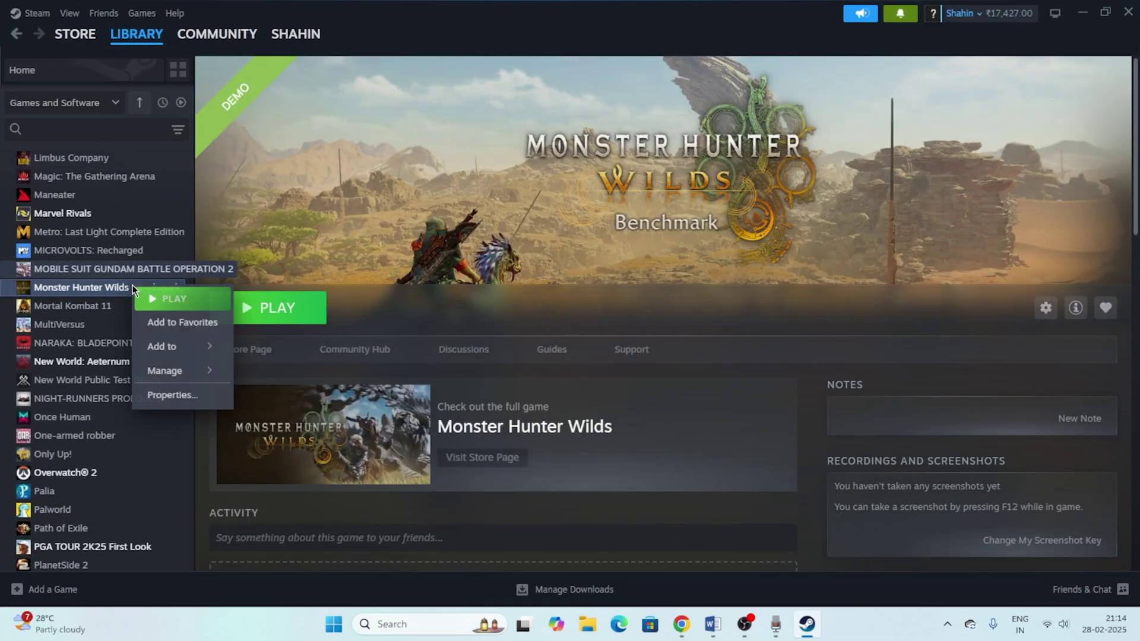
{"action": "left_click", "coordinate": [171, 397]}
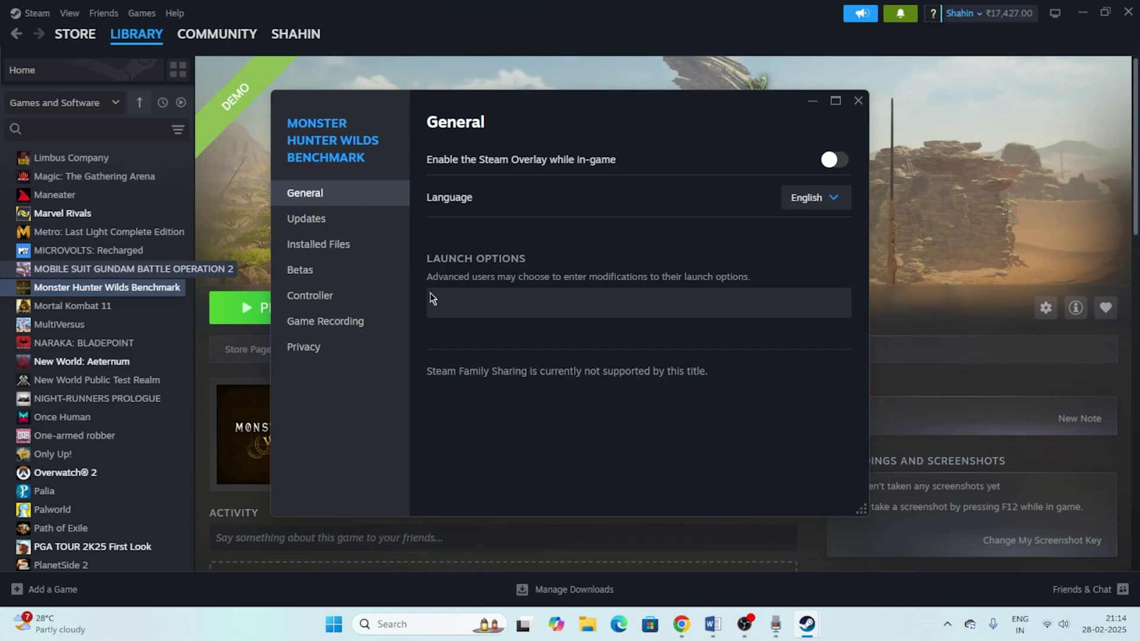
{"action": "left_click", "coordinate": [480, 309]}
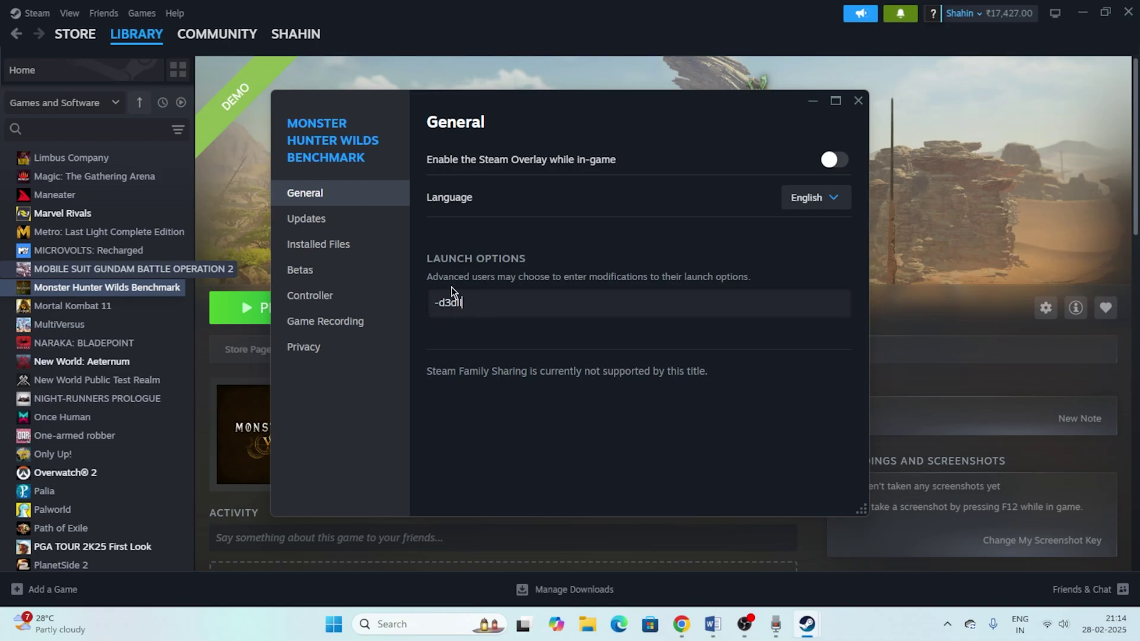
{"action": "left_click", "coordinate": [859, 101]}
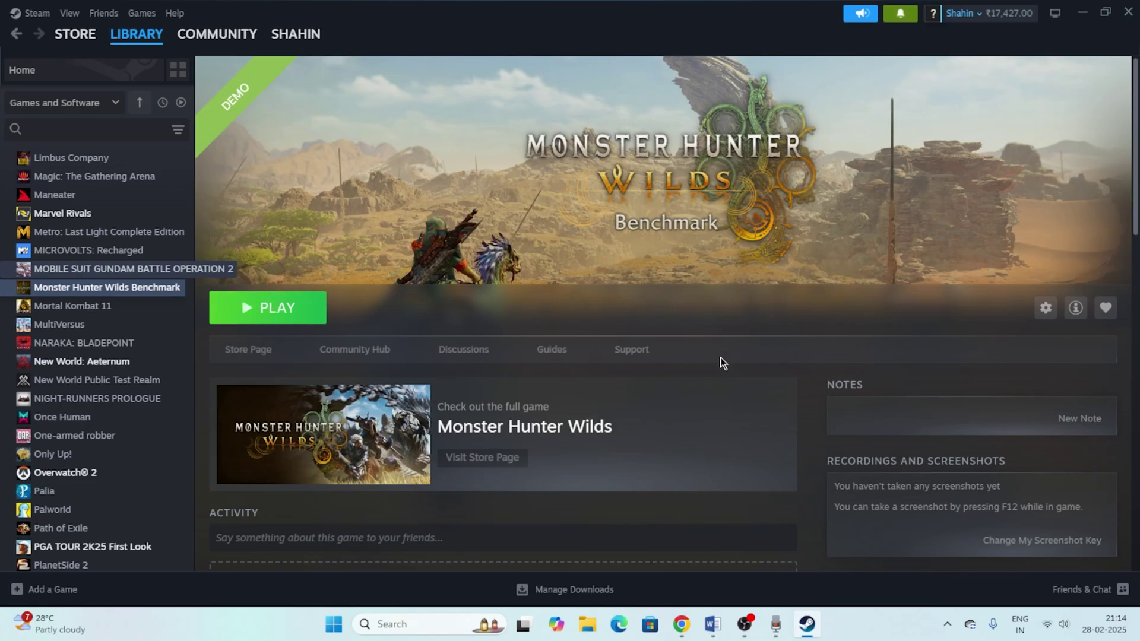
- Read Step 10 in the Word notes, highlight "Turn off/close VPN", deselect it, and minimize Word
{"action": "left_click", "coordinate": [714, 624]}
{"action": "scroll", "coordinate": [457, 297], "scroll_direction": "down", "scroll_amount": 2}
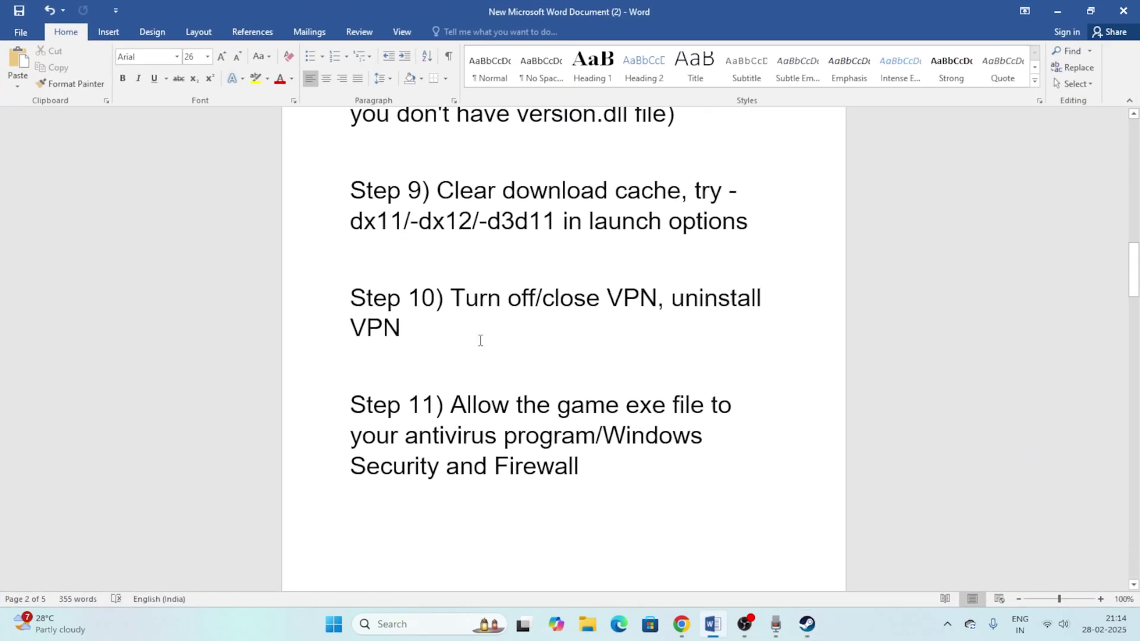
{"action": "left_click_drag", "start_coordinate": [495, 294], "coordinate": [643, 302]}
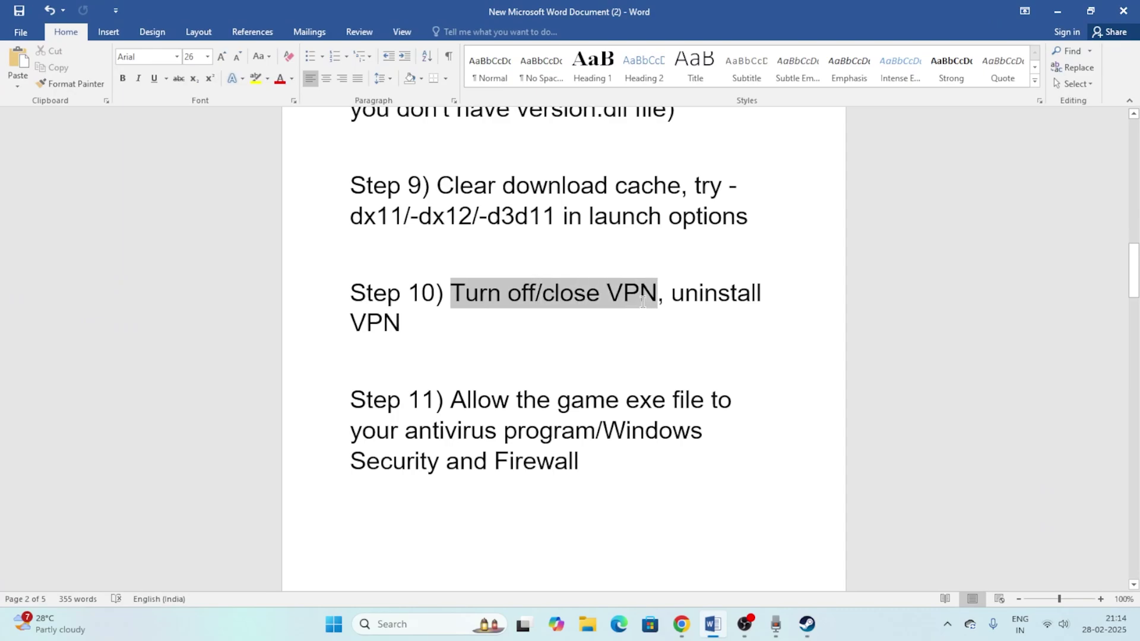
{"action": "left_click", "coordinate": [753, 333]}
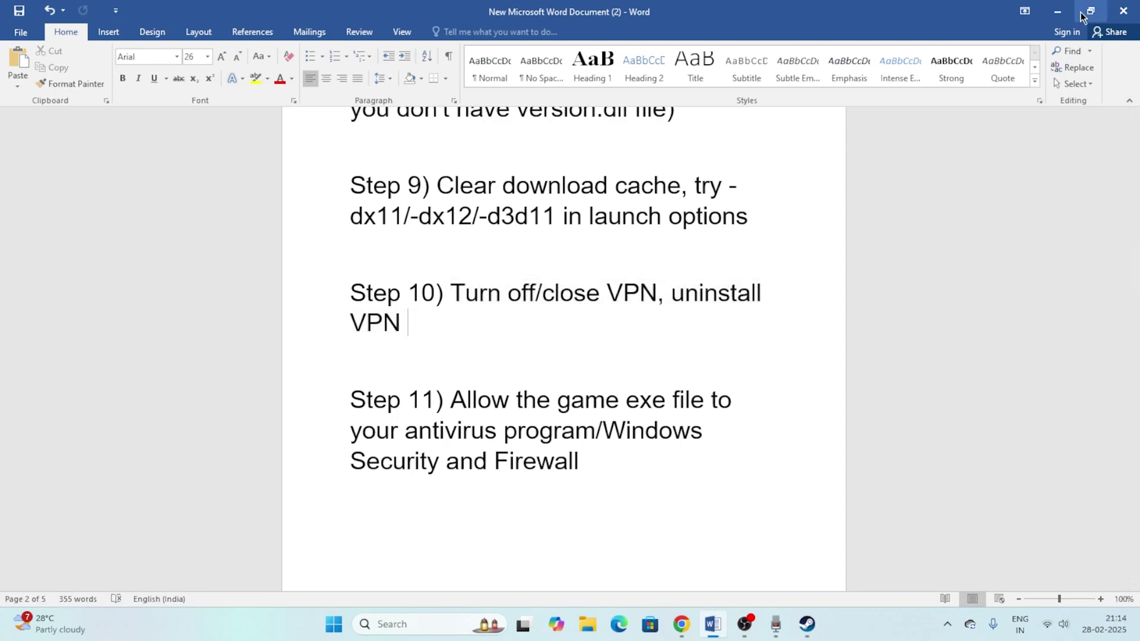
{"action": "left_click", "coordinate": [1059, 8]}
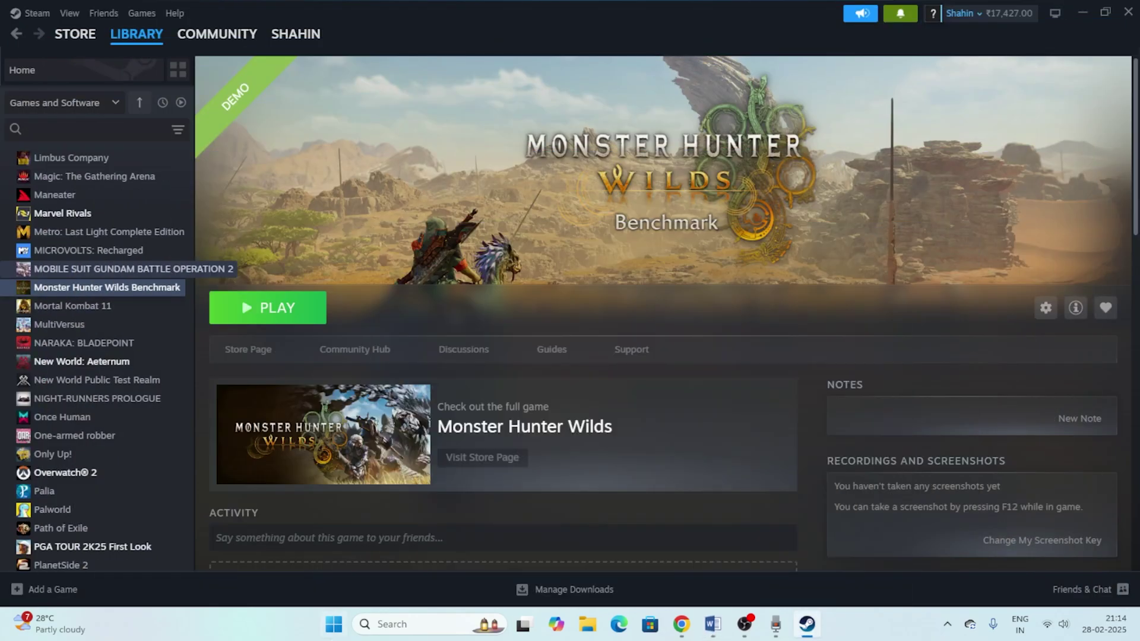
- Search Windows for "vpn" and close the search without opening anything
{"action": "left_click", "coordinate": [414, 625]}
{"action": "type", "text": "vpn"}
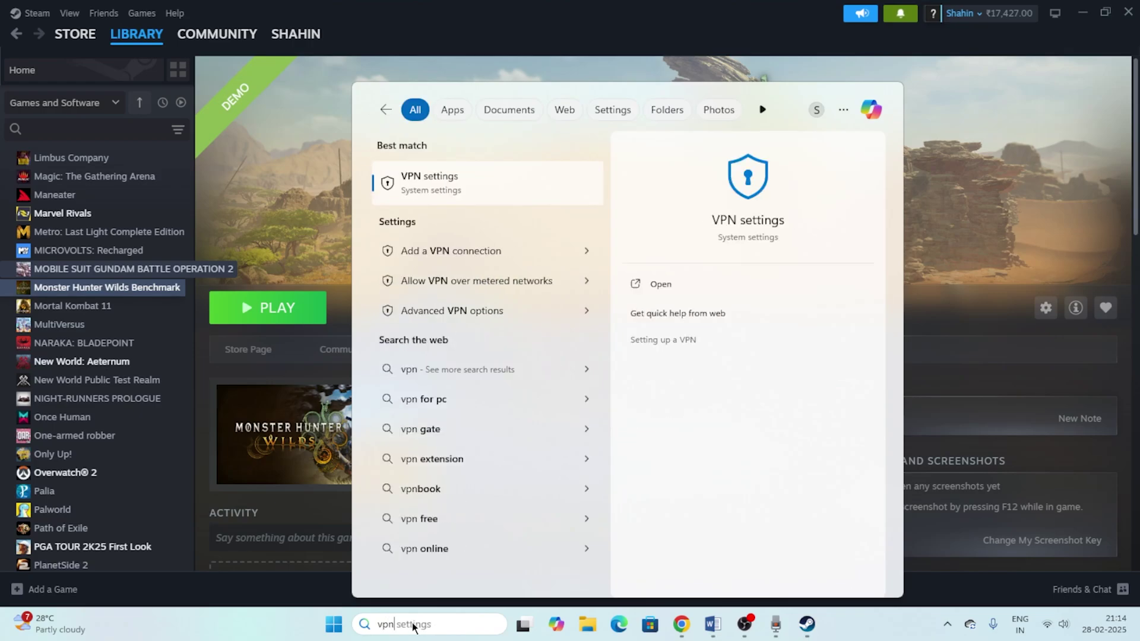
{"action": "left_click", "coordinate": [1060, 179]}
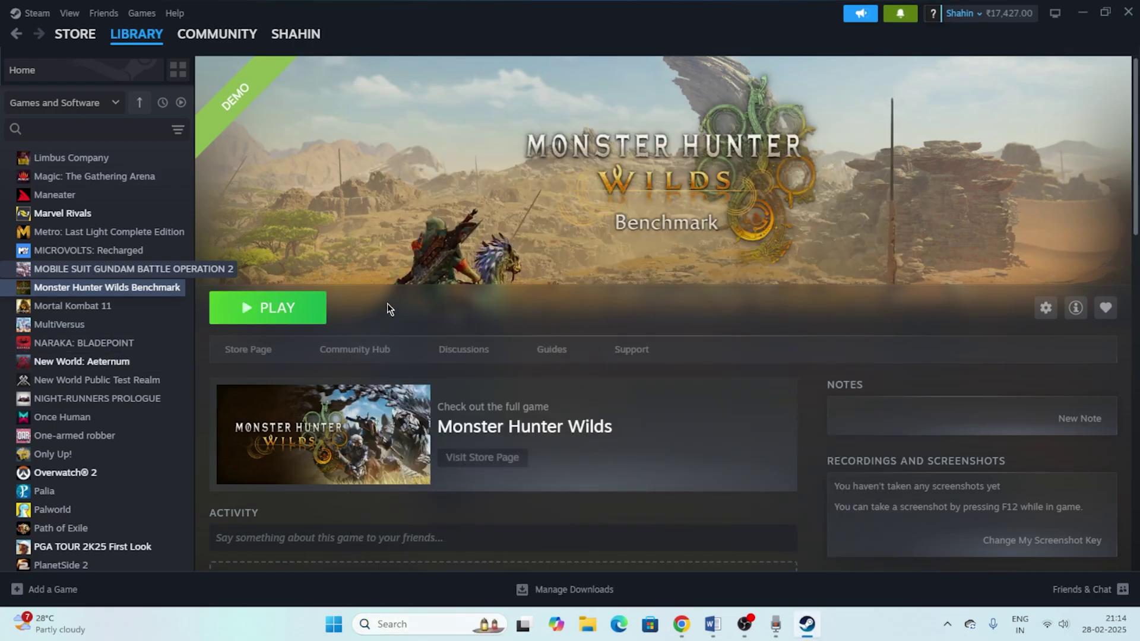
- Read Step 11 in the Word notes, highlight the text about allowing the game exe file, deselect it, and minimize Word
{"action": "left_click", "coordinate": [712, 624]}
{"action": "scroll", "coordinate": [454, 295], "scroll_direction": "down", "scroll_amount": 3}
{"action": "left_click_drag", "start_coordinate": [454, 295], "coordinate": [732, 329]}
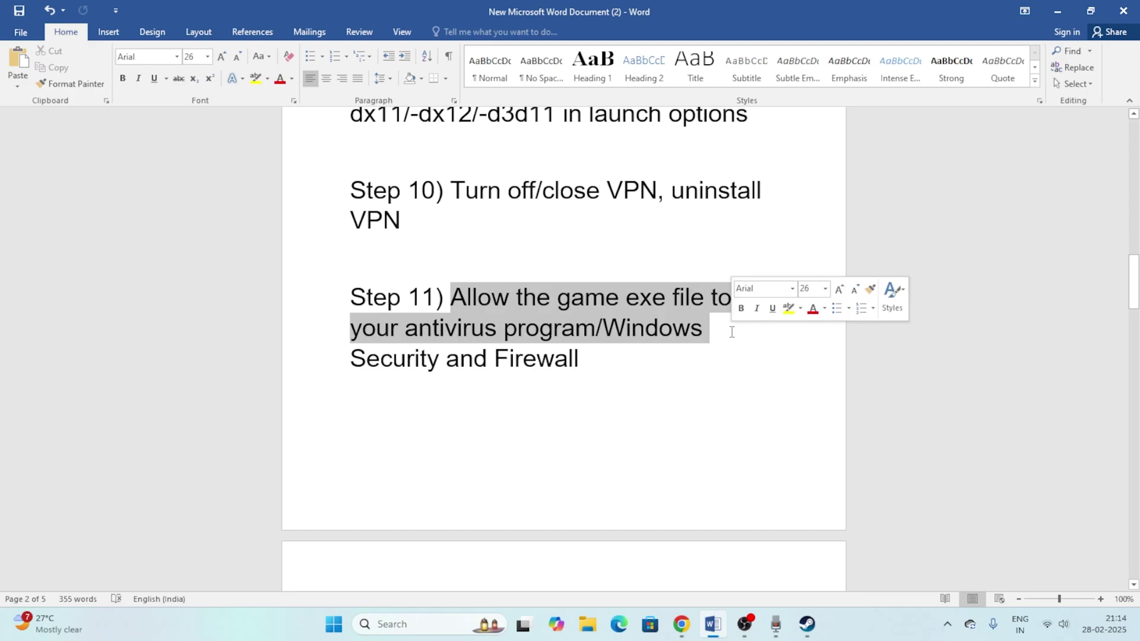
{"action": "left_click", "coordinate": [668, 382]}
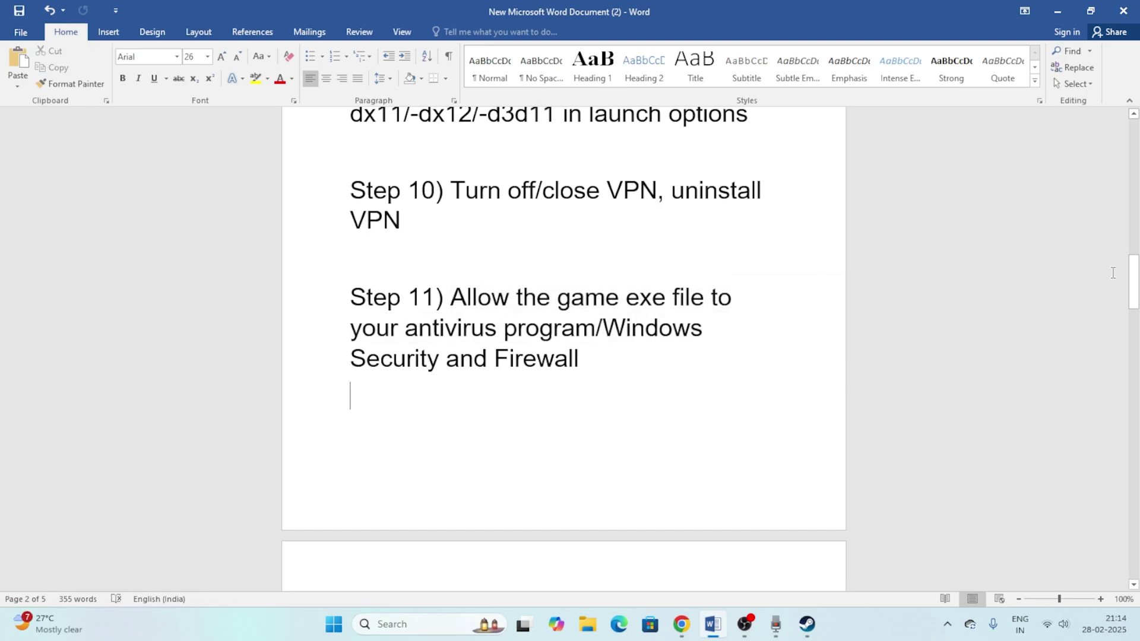
{"action": "left_click", "coordinate": [1058, 11]}
- Open Control Panel and go to the allowed apps list of Windows Defender Firewall under System and Security
{"action": "left_click", "coordinate": [369, 635]}
{"action": "type", "text": "control"}
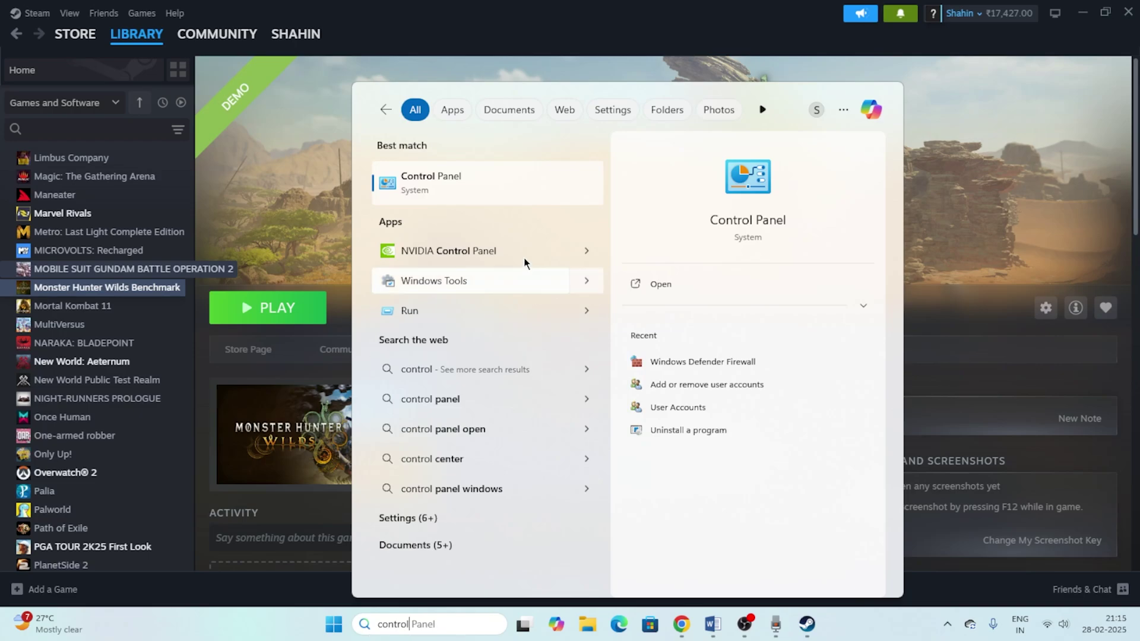
{"action": "left_click", "coordinate": [499, 195]}
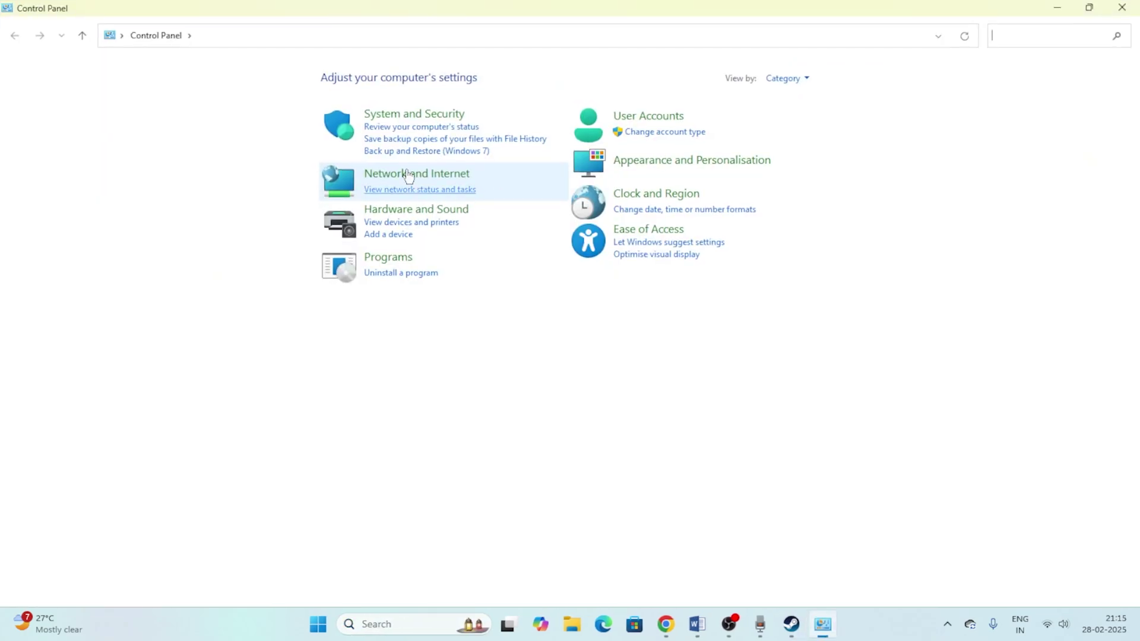
{"action": "left_click", "coordinate": [403, 116]}
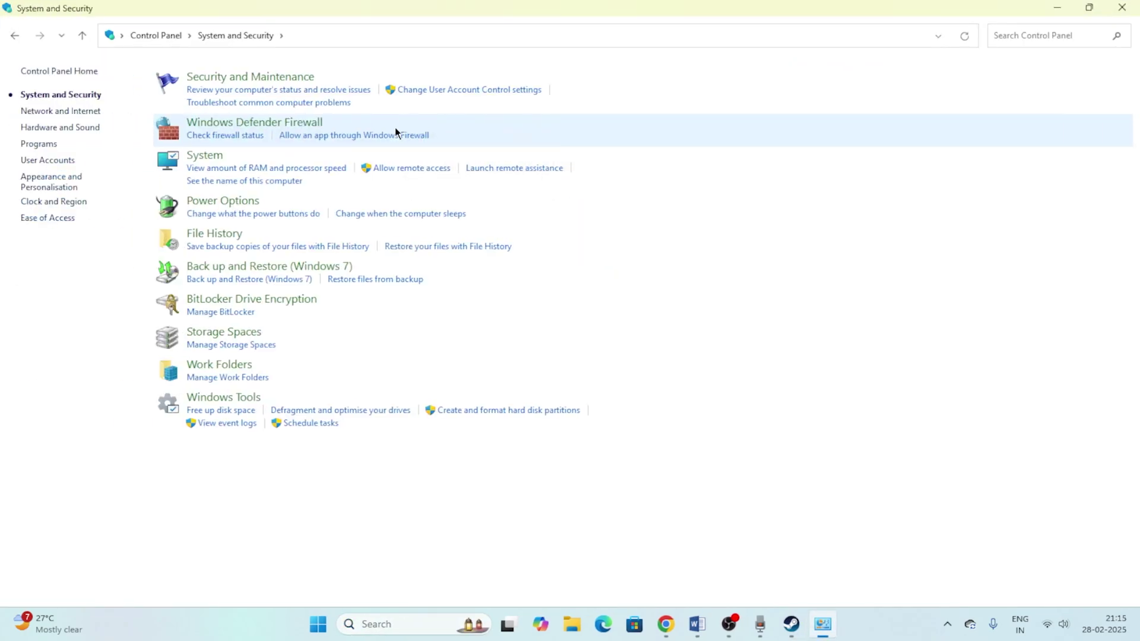
{"action": "left_click", "coordinate": [301, 123]}
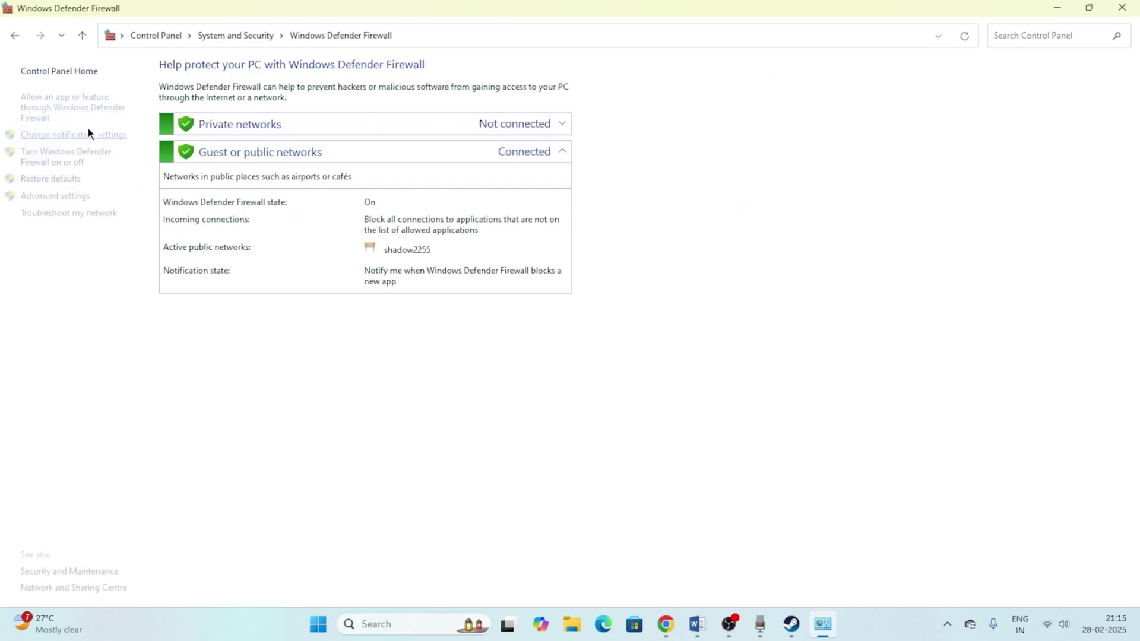
{"action": "left_click", "coordinate": [47, 113]}
- Look through the allowed apps and features for the Monster Hunter Wilds Benchmark entry
{"action": "scroll", "coordinate": [475, 243], "scroll_direction": "down", "scroll_amount": 6}
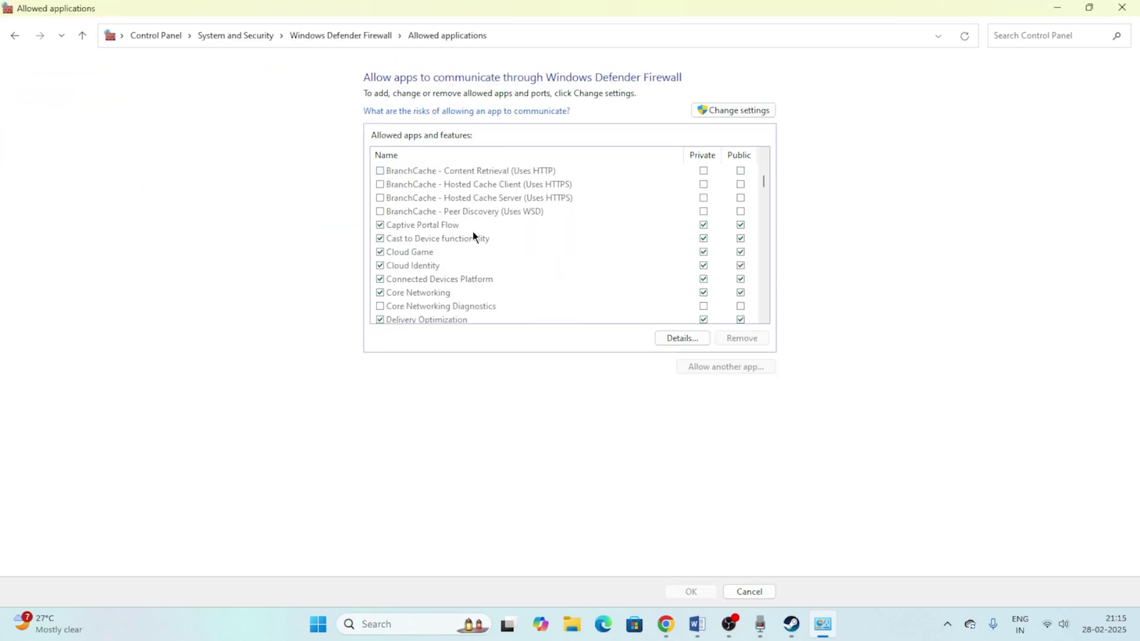
{"action": "scroll", "coordinate": [473, 234], "scroll_direction": "down", "scroll_amount": 13}
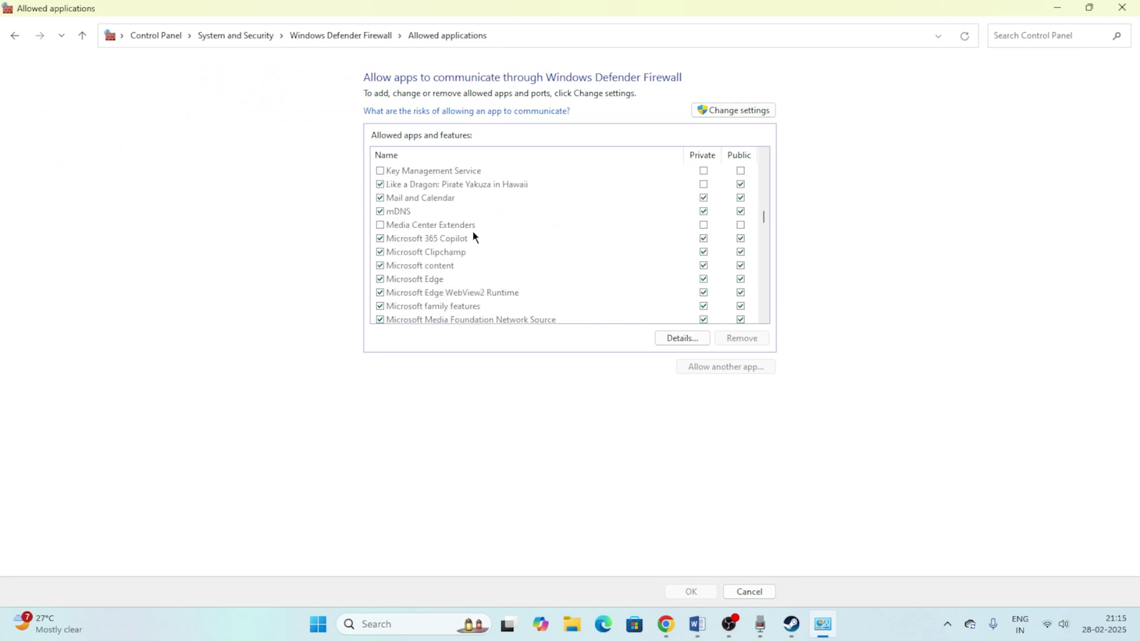
{"action": "scroll", "coordinate": [474, 236], "scroll_direction": "down", "scroll_amount": 5}
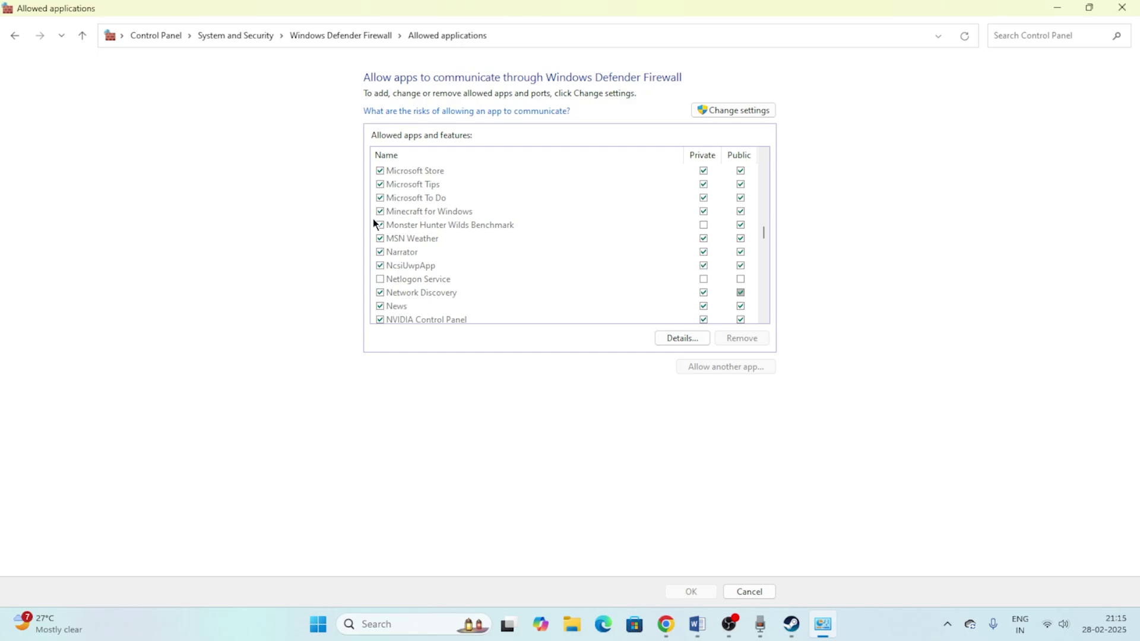
- Check the firewall entry for Monster Hunter Wilds Benchmark, cancel its edit dialog without changes, and close the allowed apps window
{"action": "left_click", "coordinate": [705, 227]}
{"action": "left_click", "coordinate": [594, 252]}
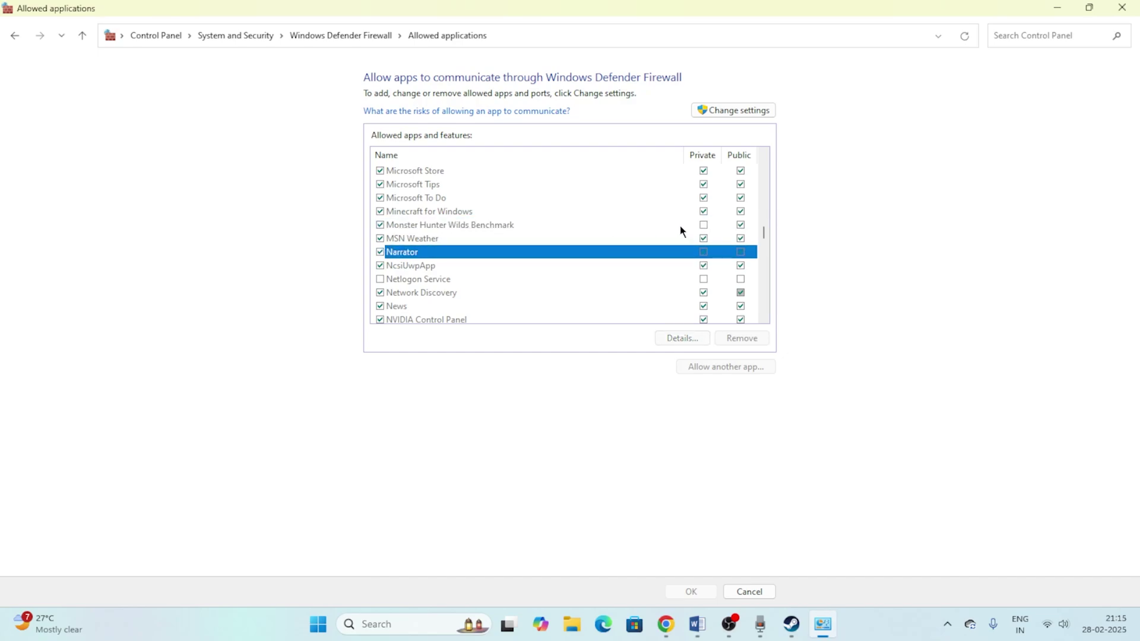
{"action": "double_click", "coordinate": [705, 228]}
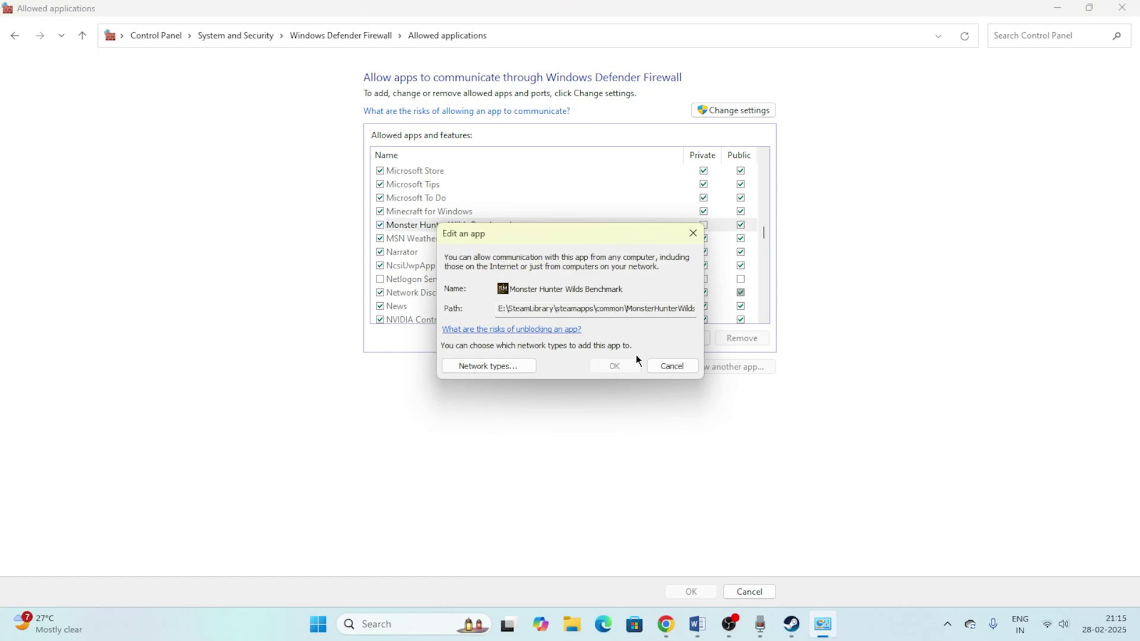
{"action": "left_click", "coordinate": [676, 366]}
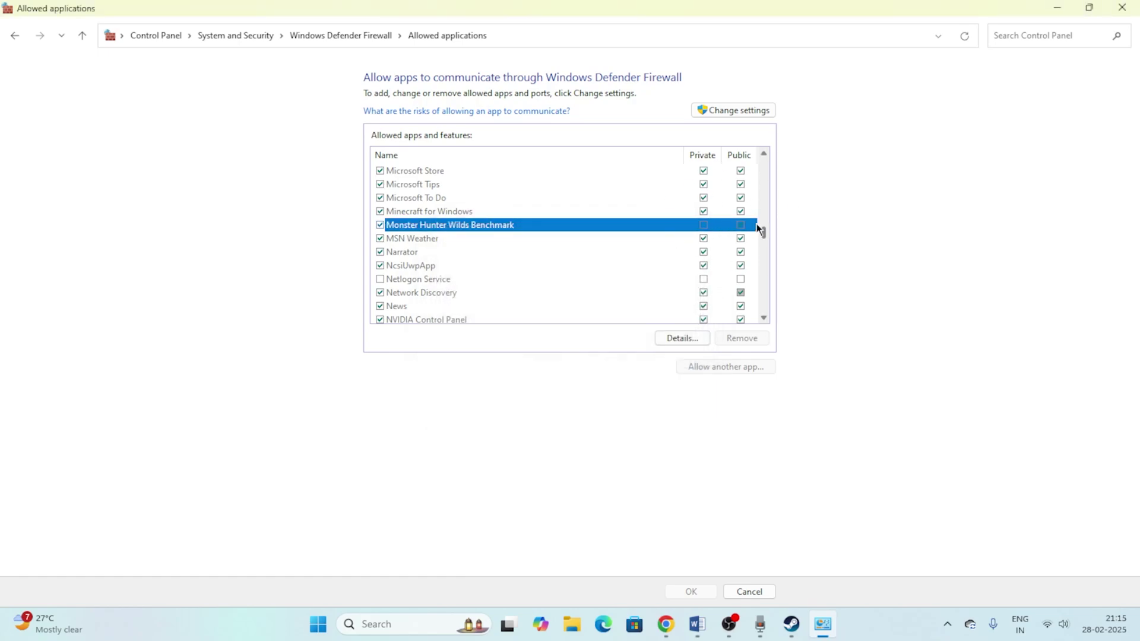
{"action": "left_click", "coordinate": [1122, 7]}
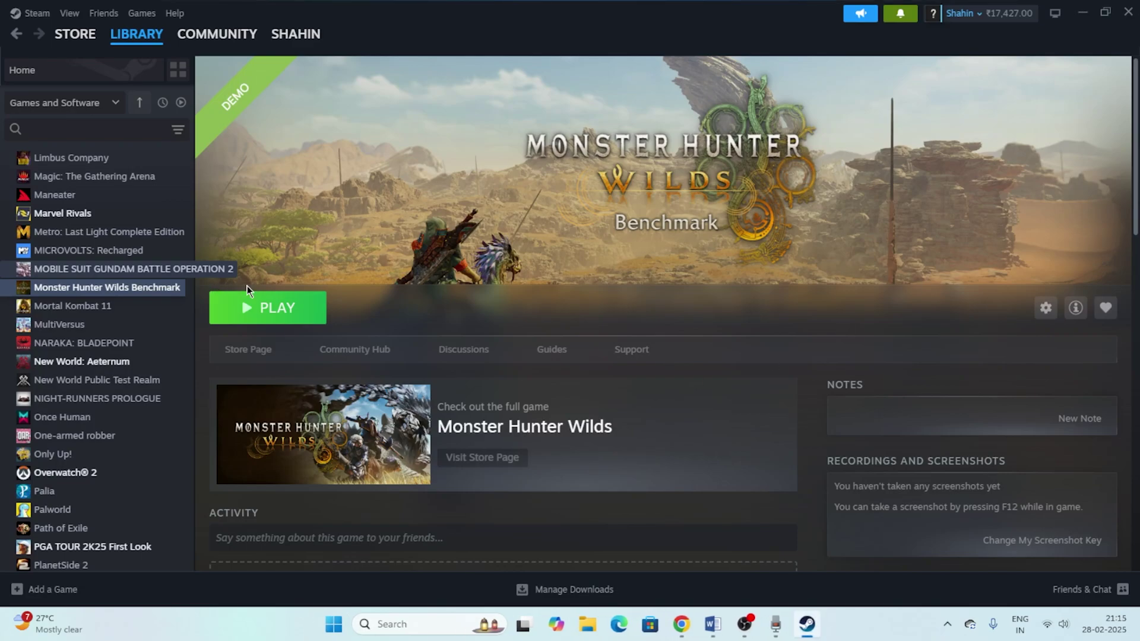
- Switch to the Word notes, read Step 12 about a clean graphics driver installation, and minimize Word
{"action": "left_click", "coordinate": [721, 638]}
{"action": "scroll", "coordinate": [564, 359], "scroll_direction": "down", "scroll_amount": 5}
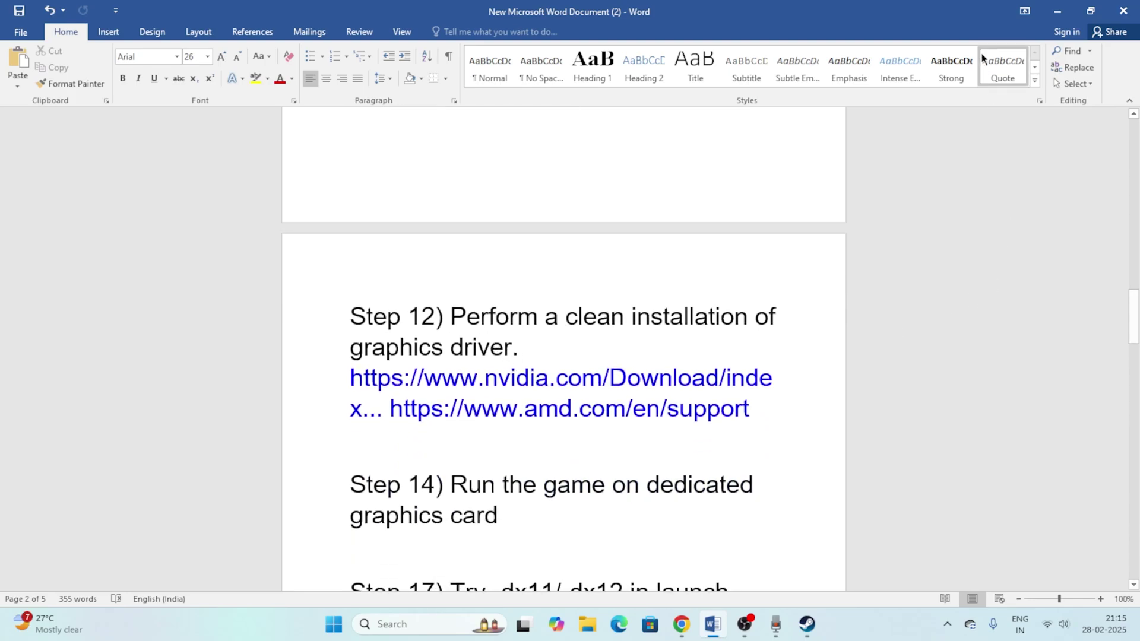
{"action": "left_click", "coordinate": [1057, 10]}
- Switch to the Chrome window with the driver websites, show the NVIDIA drivers page, and accept all its cookies
{"action": "mouse_move", "coordinate": [681, 624]}
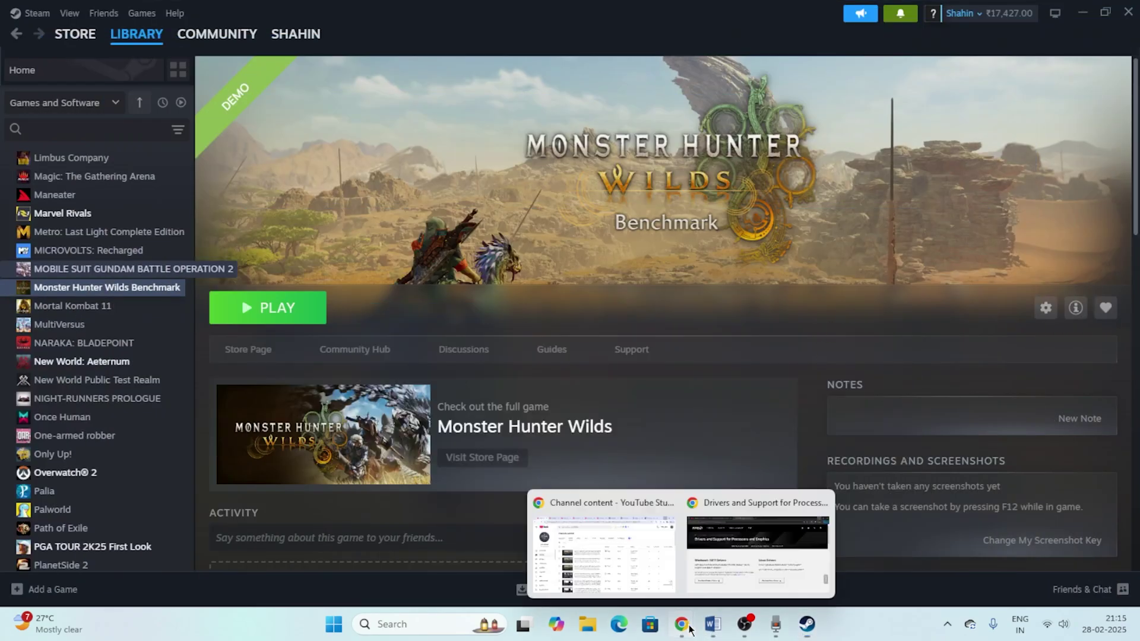
{"action": "left_click", "coordinate": [742, 558]}
{"action": "left_click", "coordinate": [212, 6]}
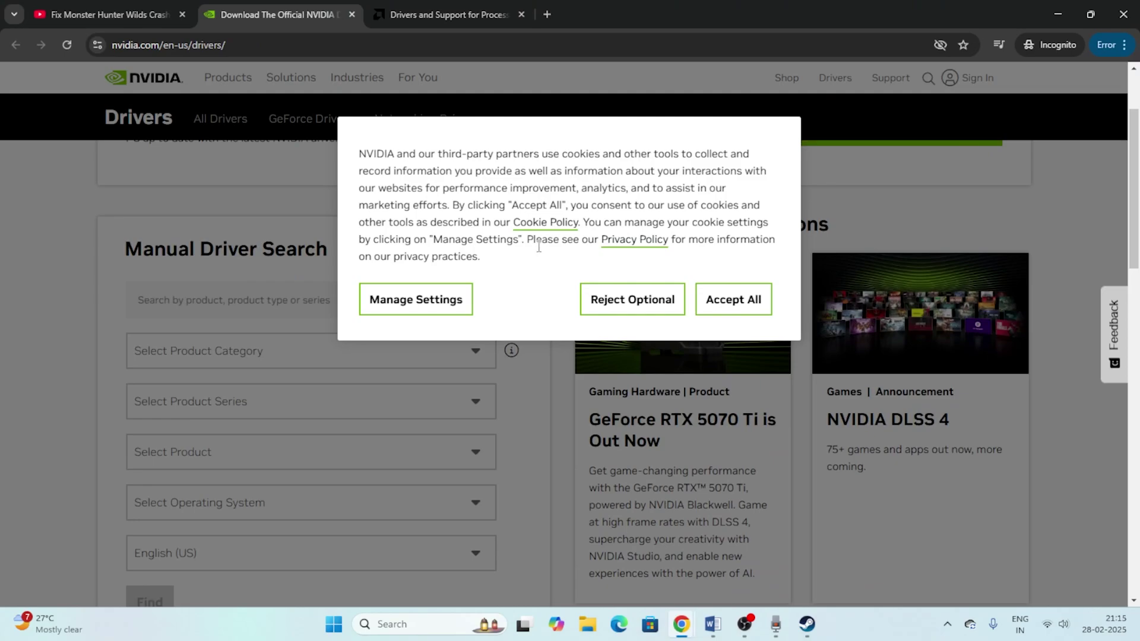
{"action": "left_click", "coordinate": [733, 298]}
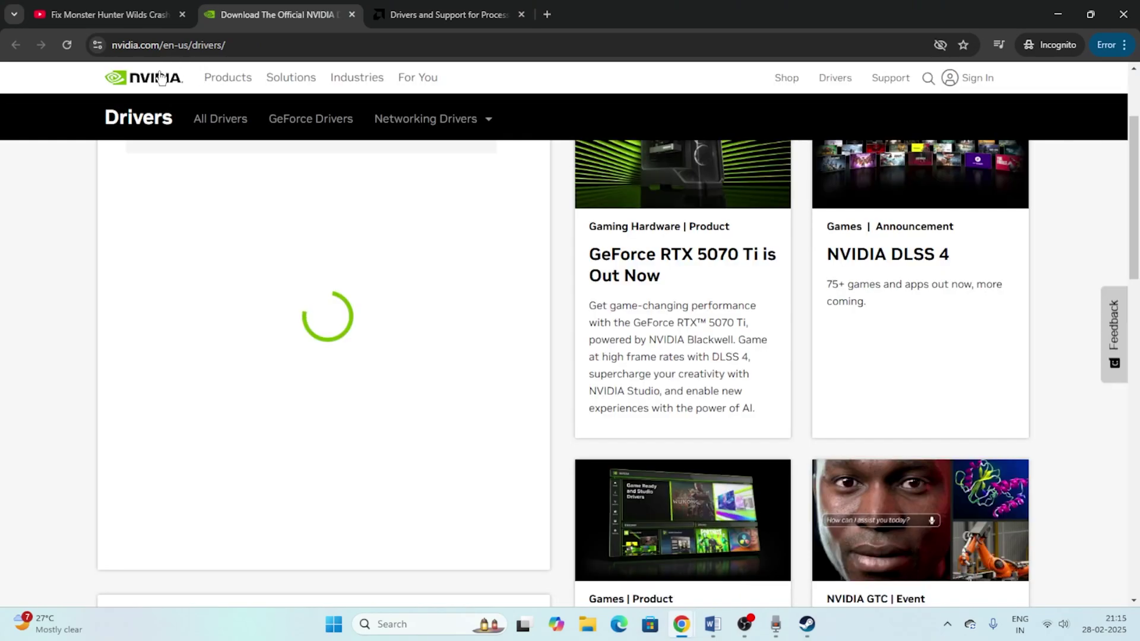
- Examine the Manual Driver Search form on the NVIDIA page, including its list of product categories, without selecting anything
{"action": "mouse_move", "coordinate": [402, 122]}
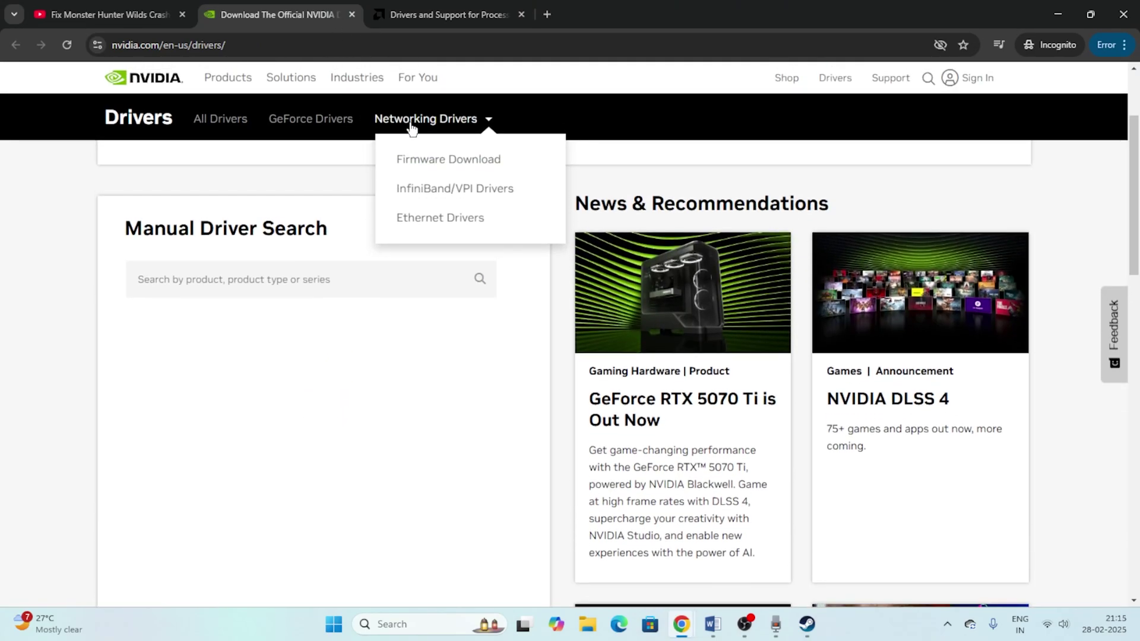
{"action": "left_click", "coordinate": [469, 10]}
{"action": "left_click", "coordinate": [285, 10]}
{"action": "scroll", "coordinate": [368, 275], "scroll_direction": "down", "scroll_amount": 4}
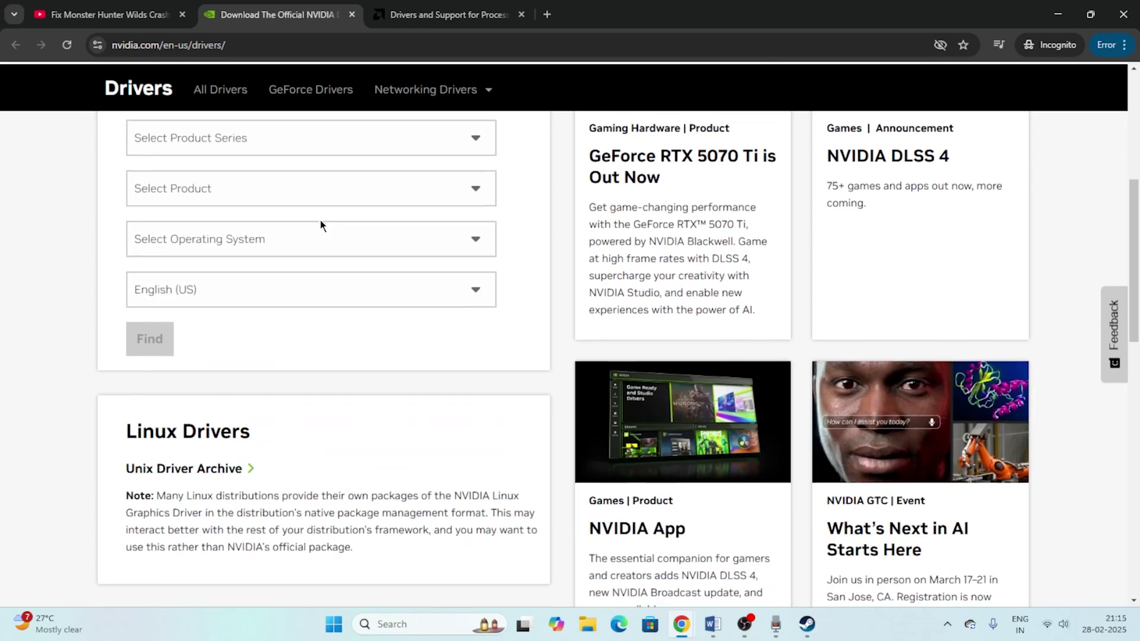
{"action": "scroll", "coordinate": [319, 219], "scroll_direction": "up", "scroll_amount": 2}
{"action": "left_click", "coordinate": [198, 189]}
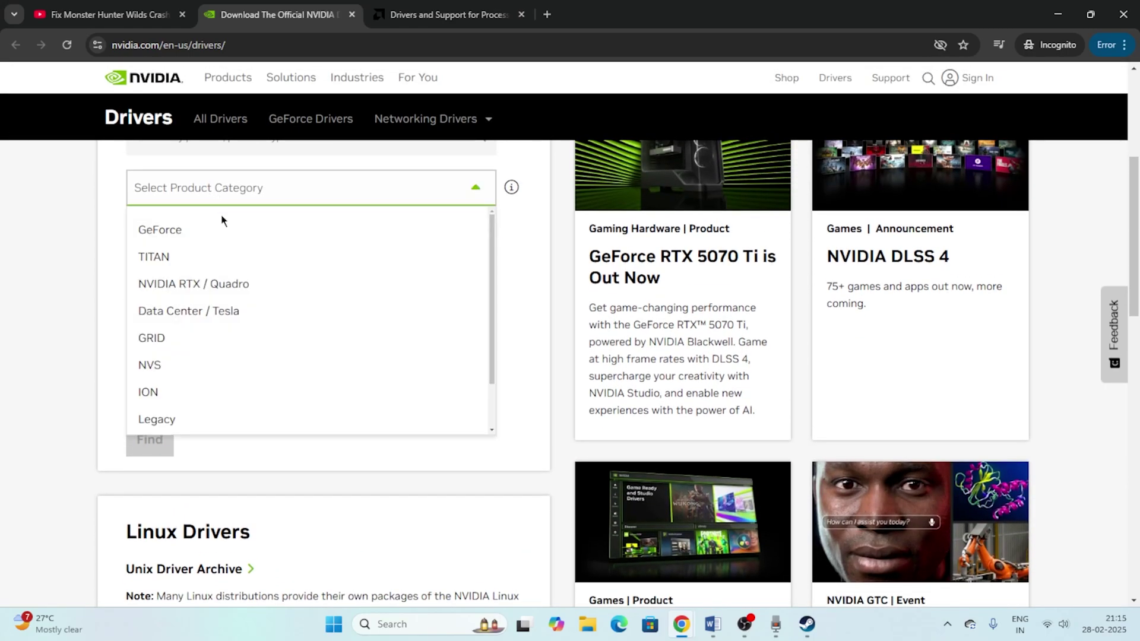
{"action": "left_click", "coordinate": [192, 195]}
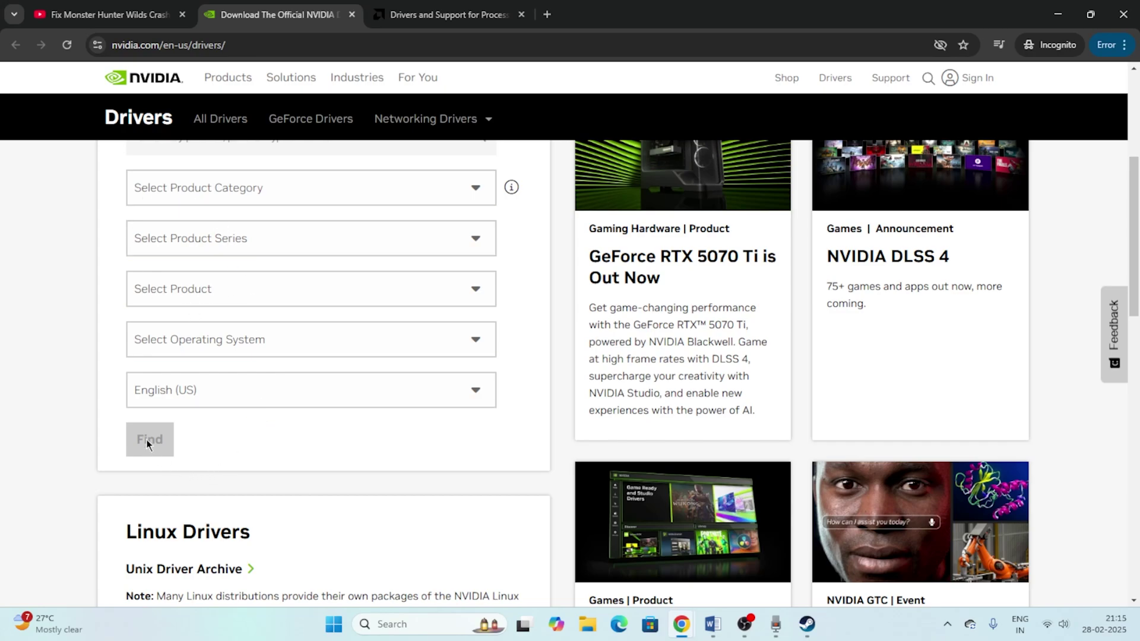
- Find AMD's driver page for Graphics, Radeon RX, Radeon RX 5000 Series, AMD Radeon RX 5700, and submit the selection
{"action": "left_click", "coordinate": [436, 6]}
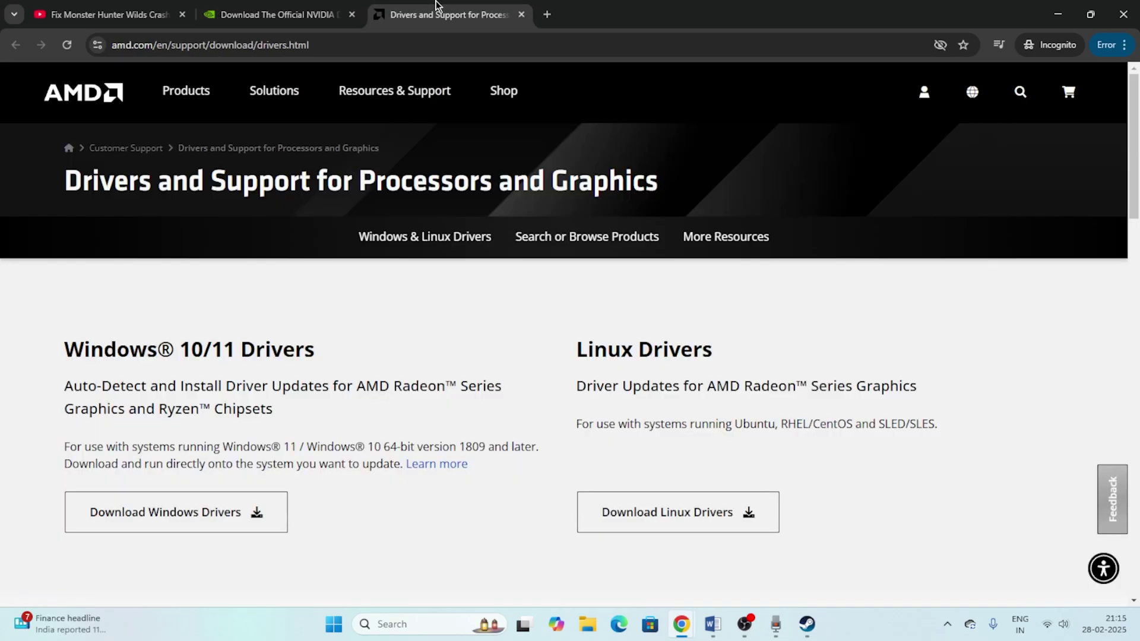
{"action": "scroll", "coordinate": [291, 275], "scroll_direction": "down", "scroll_amount": 8}
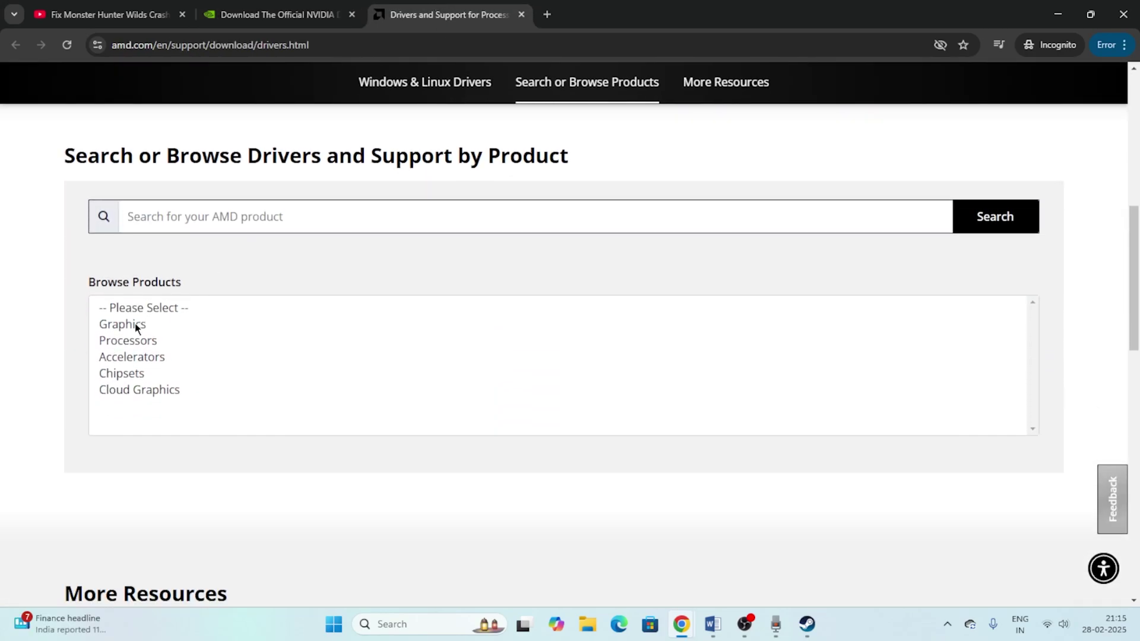
{"action": "left_click", "coordinate": [134, 324]}
{"action": "scroll", "coordinate": [219, 247], "scroll_direction": "down", "scroll_amount": 3}
{"action": "left_click", "coordinate": [157, 185]}
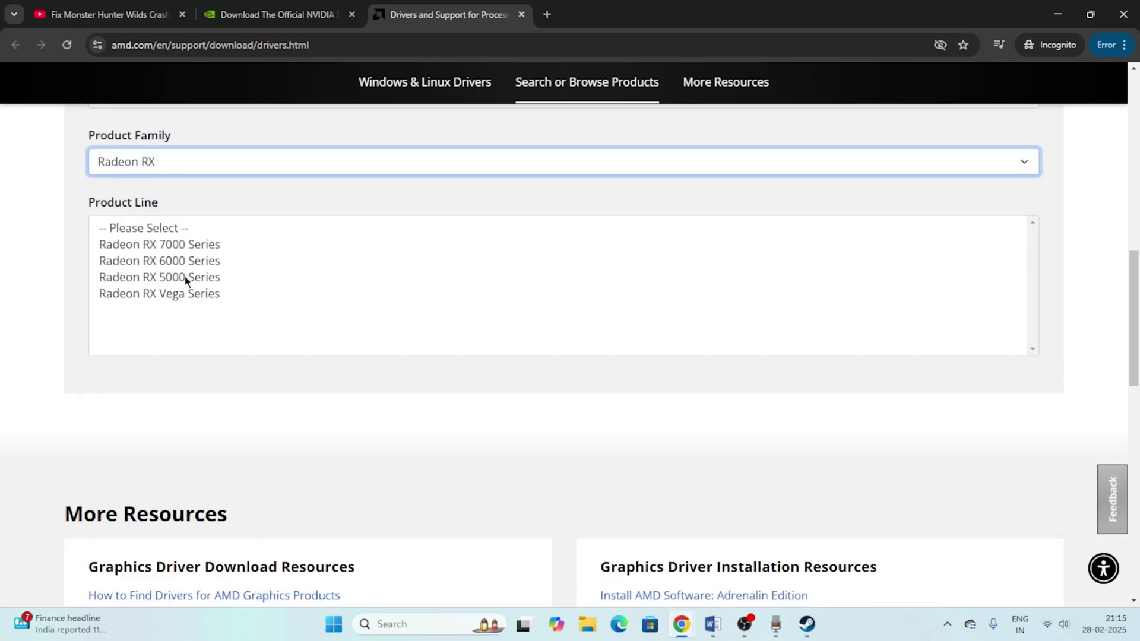
{"action": "left_click", "coordinate": [184, 277]}
{"action": "scroll", "coordinate": [202, 291], "scroll_direction": "down", "scroll_amount": 1}
{"action": "scroll", "coordinate": [205, 314], "scroll_direction": "up", "scroll_amount": 1}
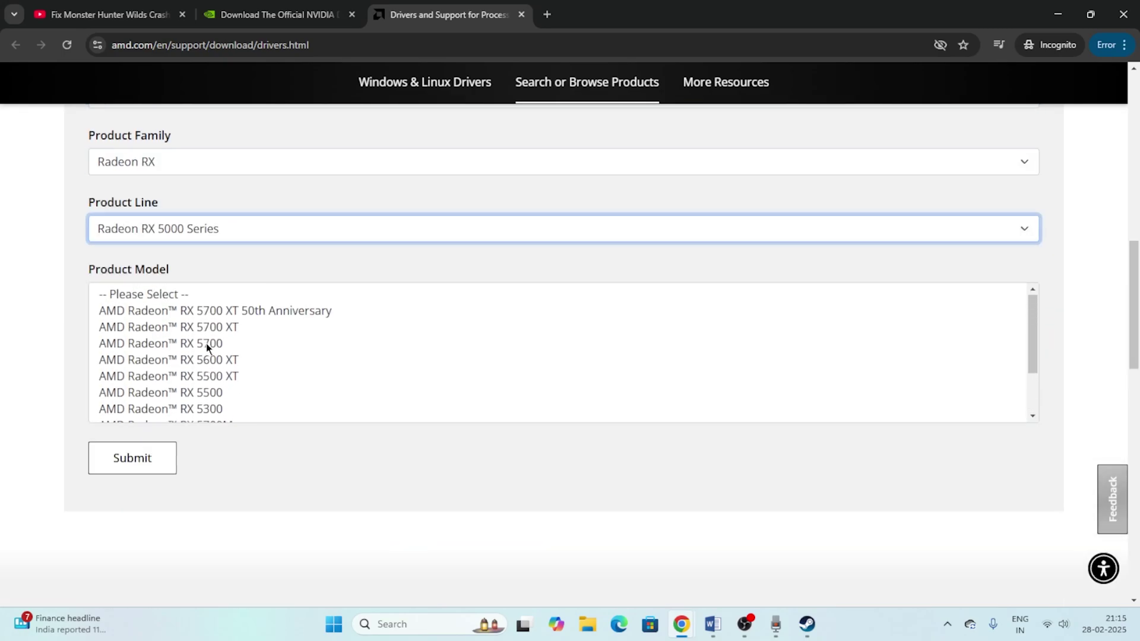
{"action": "left_click", "coordinate": [208, 344]}
{"action": "left_click", "coordinate": [136, 351]}
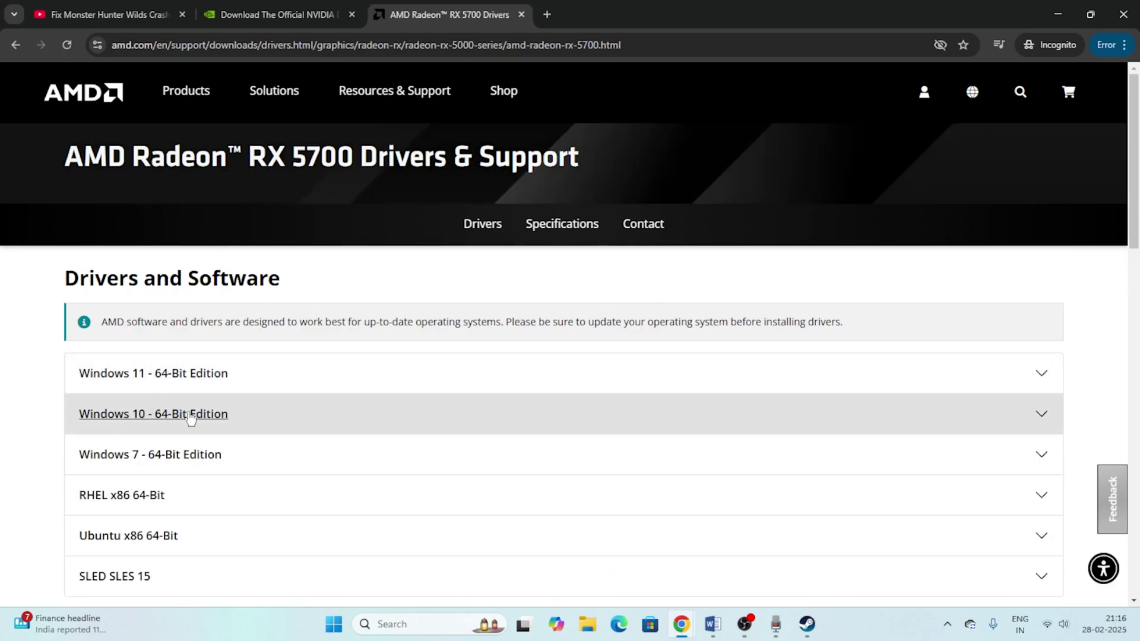
- Read Step 14 in the Word notes about running the game on the dedicated graphics card, then minimize Word and Chrome
{"action": "left_click", "coordinate": [712, 624]}
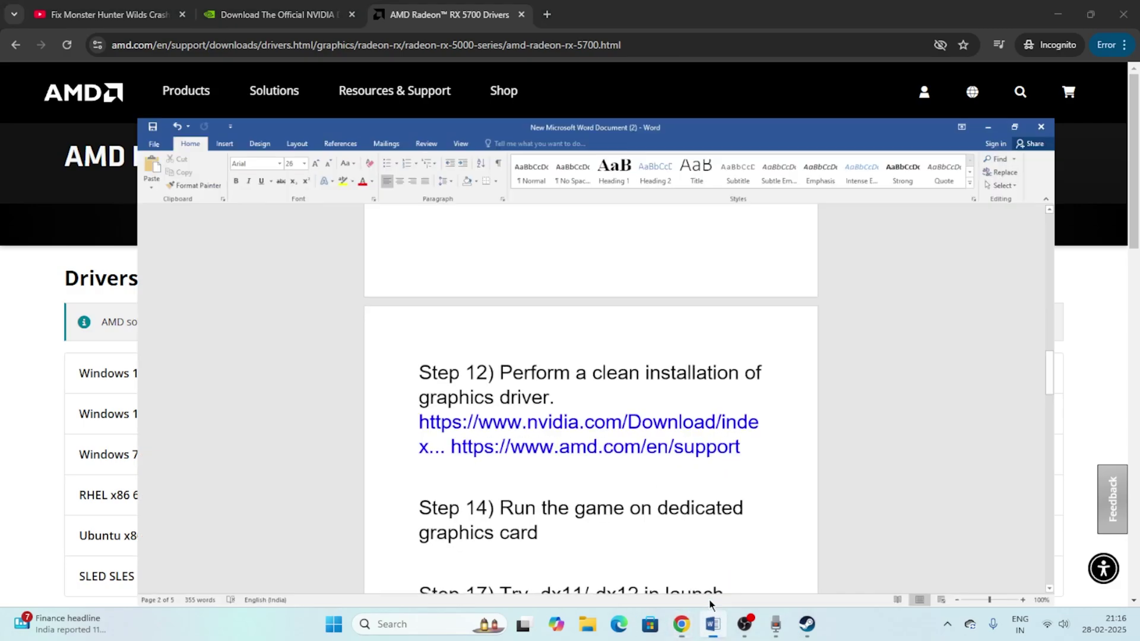
{"action": "scroll", "coordinate": [581, 399], "scroll_direction": "down", "scroll_amount": 2}
{"action": "scroll", "coordinate": [581, 400], "scroll_direction": "down", "scroll_amount": 3}
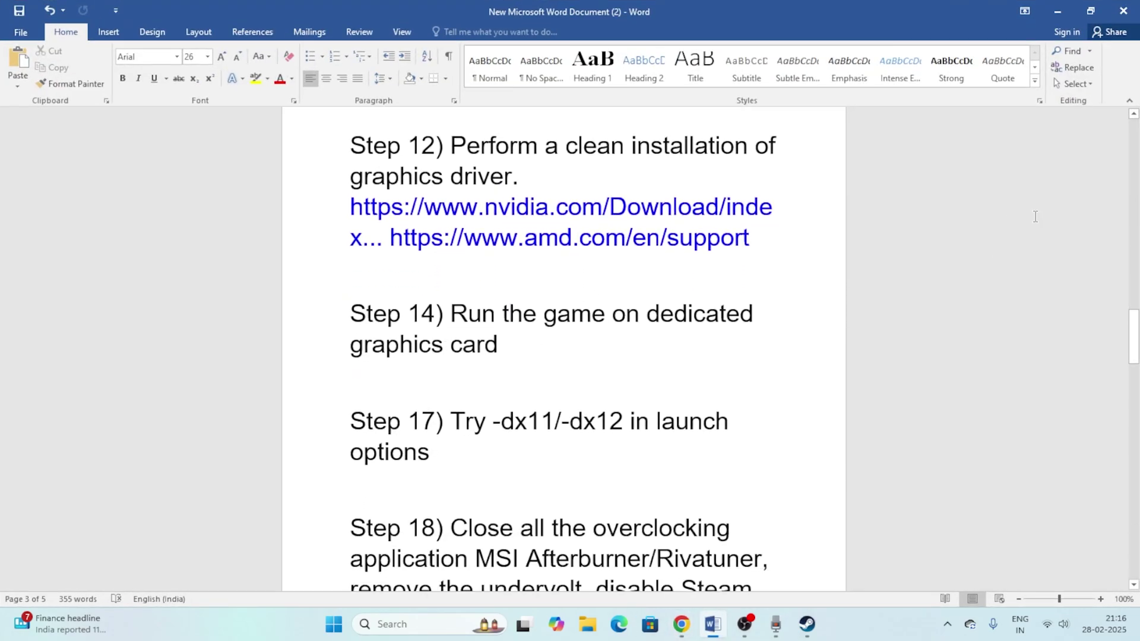
{"action": "left_click", "coordinate": [1057, 12]}
{"action": "left_click", "coordinate": [1072, 8]}
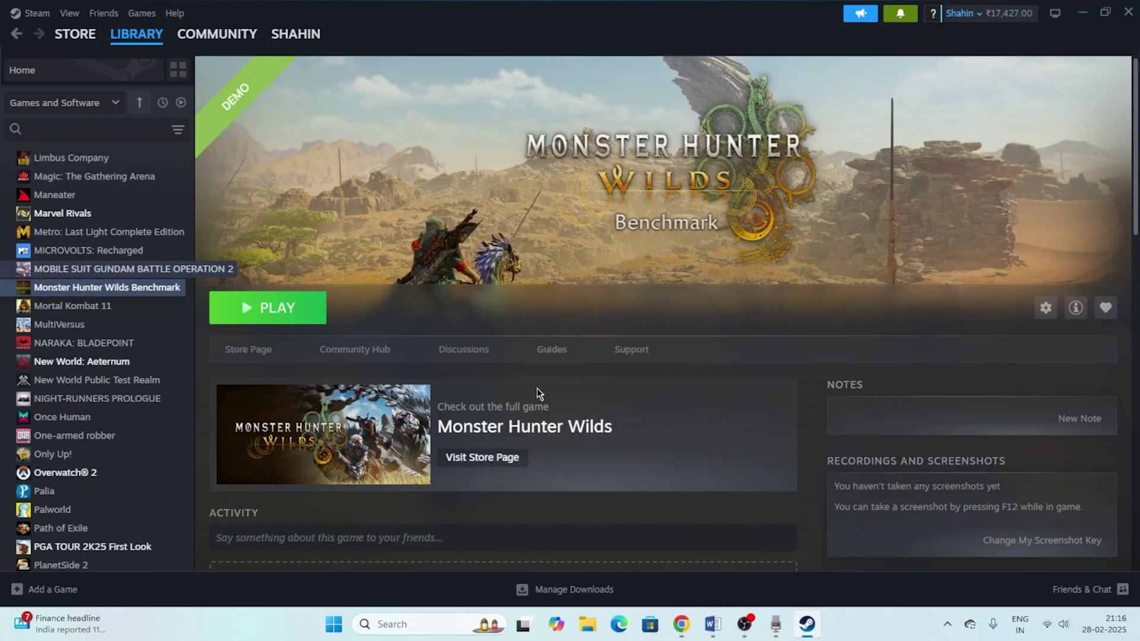
- Search Windows for "gra" and open Graphics settings to look over the custom options for apps
{"action": "left_click", "coordinate": [402, 619]}
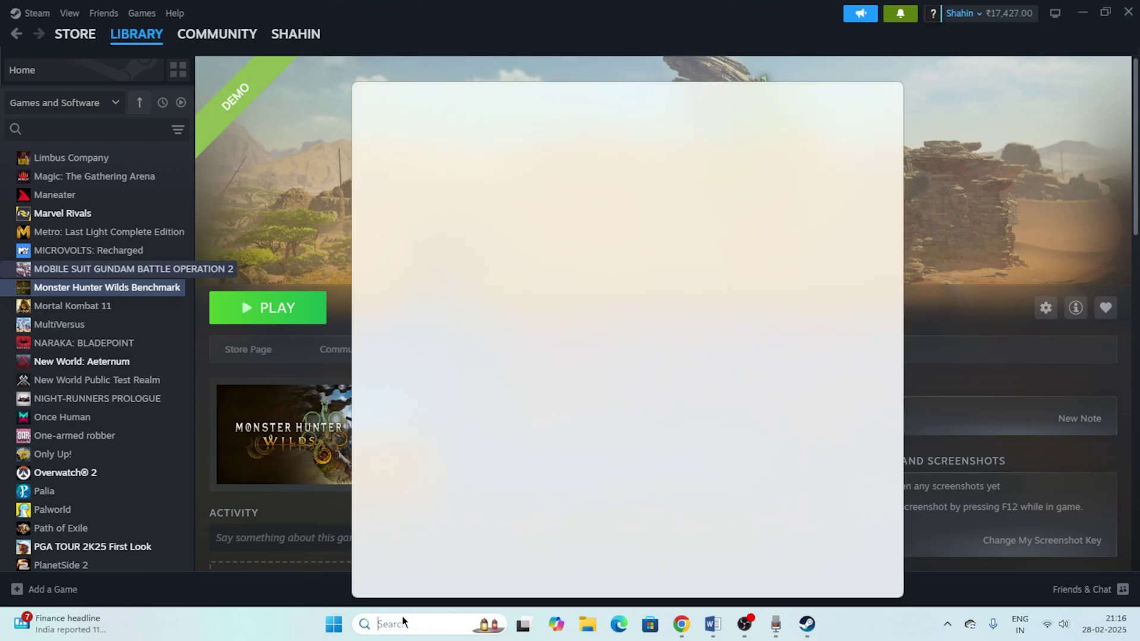
{"action": "type", "text": "gra"}
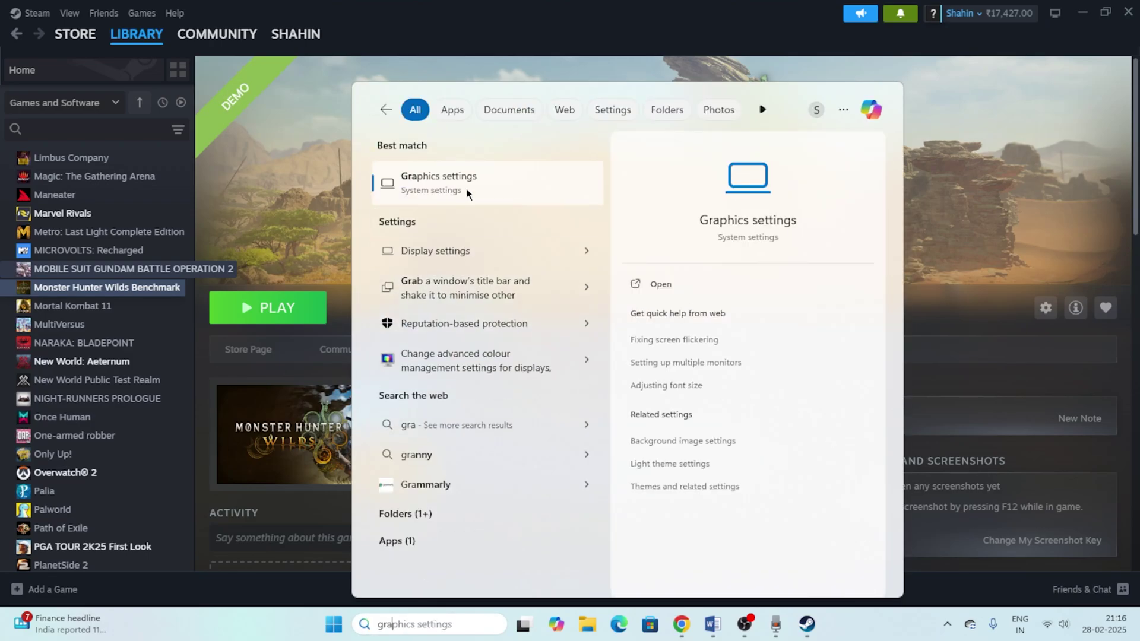
{"action": "left_click", "coordinate": [465, 188]}
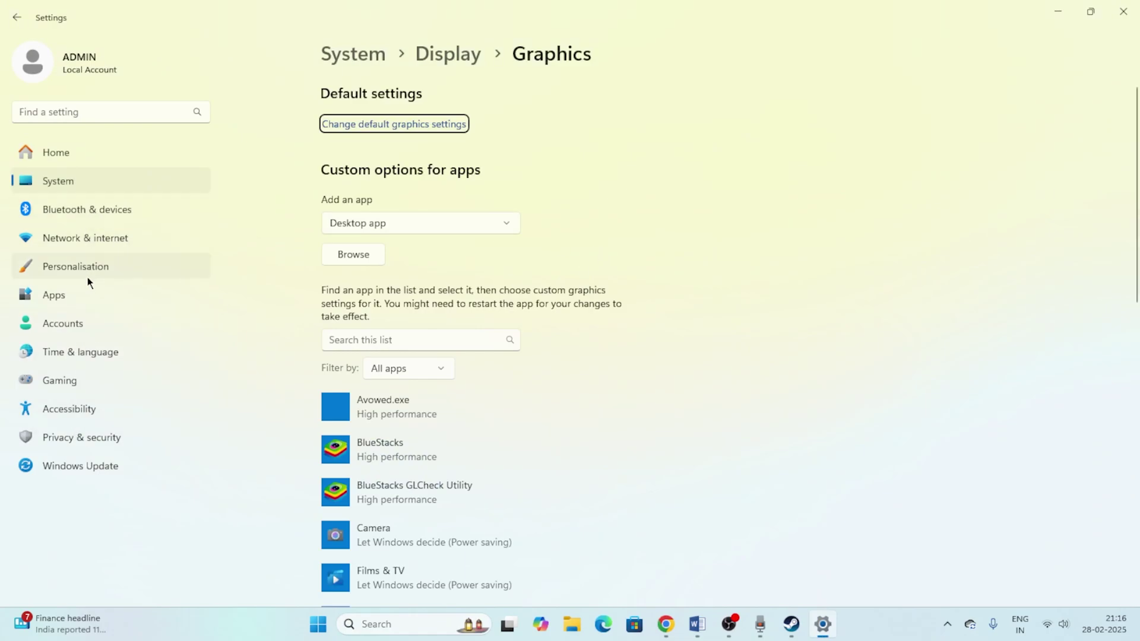
{"action": "scroll", "coordinate": [653, 273], "scroll_direction": "down", "scroll_amount": 2}
{"action": "scroll", "coordinate": [718, 243], "scroll_direction": "up", "scroll_amount": 2}
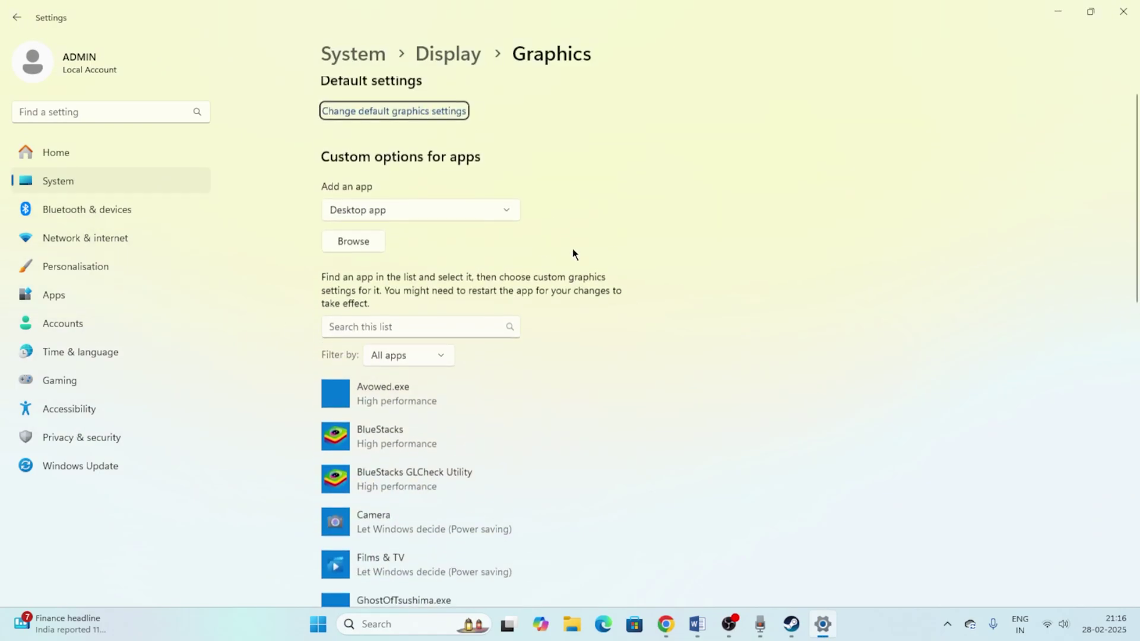
- Try to add MonsterHunterWilds from the MonsterHunterWildsBenchmark folder under SteamLibrary\steamapps\common on drive E: as a desktop app
{"action": "left_click", "coordinate": [341, 253]}
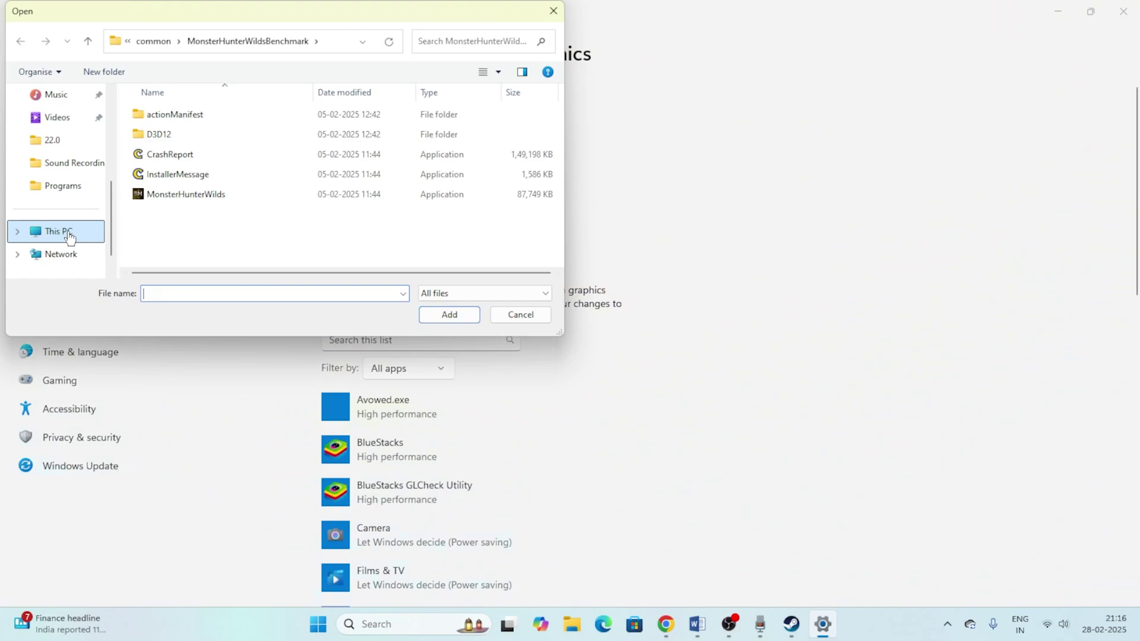
{"action": "left_click", "coordinate": [69, 236]}
{"action": "double_click", "coordinate": [237, 170]}
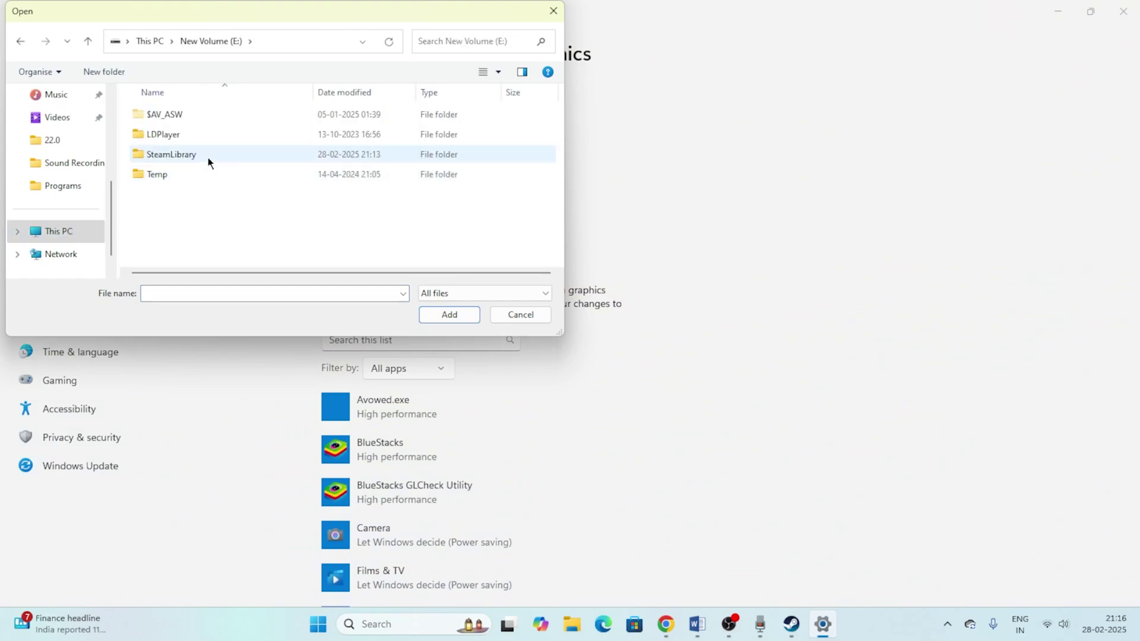
{"action": "double_click", "coordinate": [208, 161]}
{"action": "double_click", "coordinate": [200, 123]}
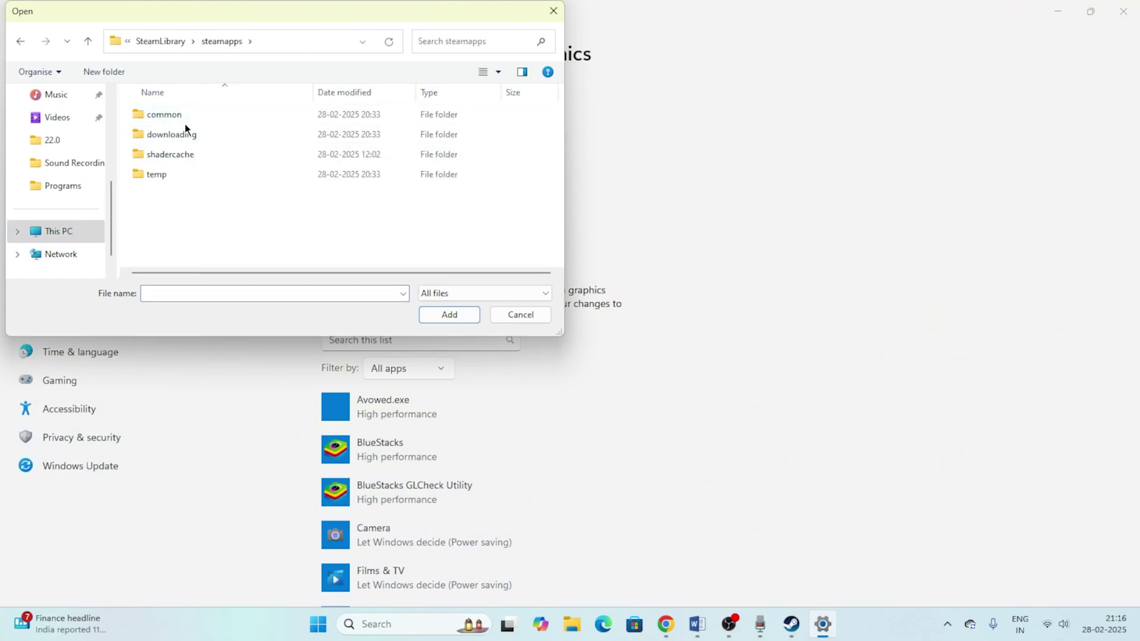
{"action": "double_click", "coordinate": [184, 115]}
{"action": "scroll", "coordinate": [172, 197], "scroll_direction": "down", "scroll_amount": 2}
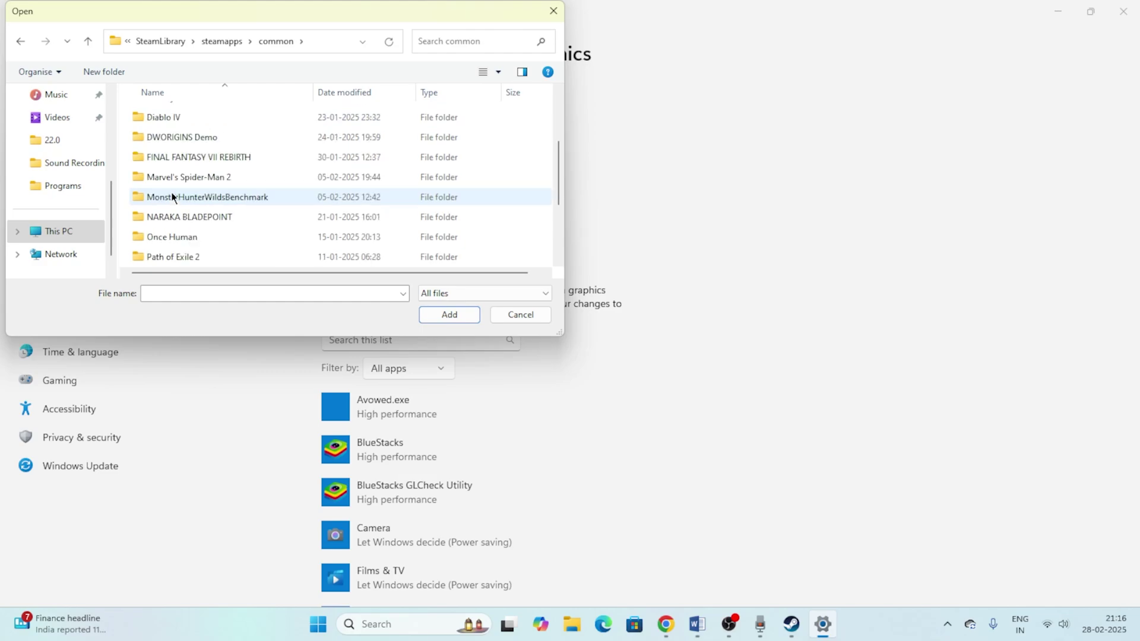
{"action": "double_click", "coordinate": [230, 197]}
{"action": "left_click", "coordinate": [200, 196]}
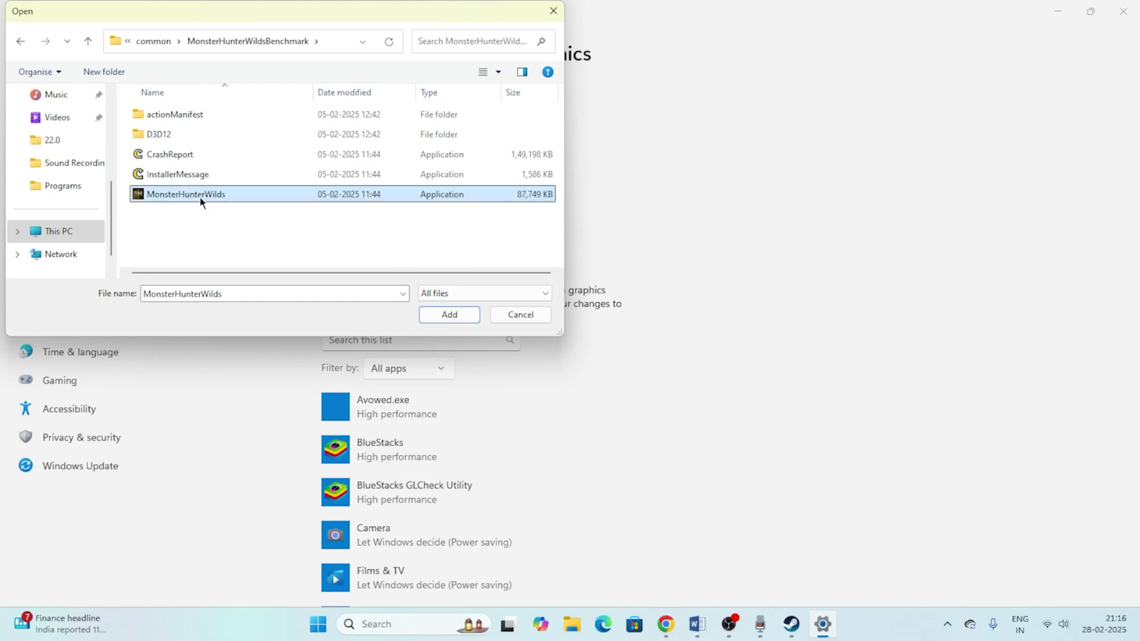
{"action": "left_click", "coordinate": [430, 315]}
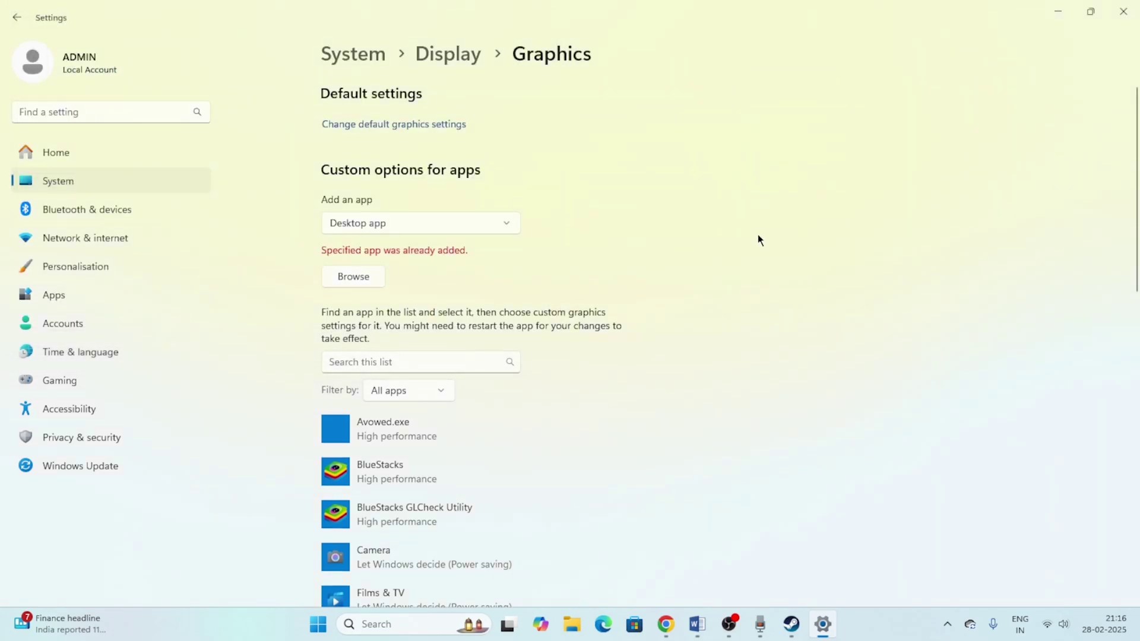
- Save the graphics preference of Monster Hunter Wilds Benchmark as High performance and close Settings
{"action": "scroll", "coordinate": [758, 234], "scroll_direction": "down", "scroll_amount": 10}
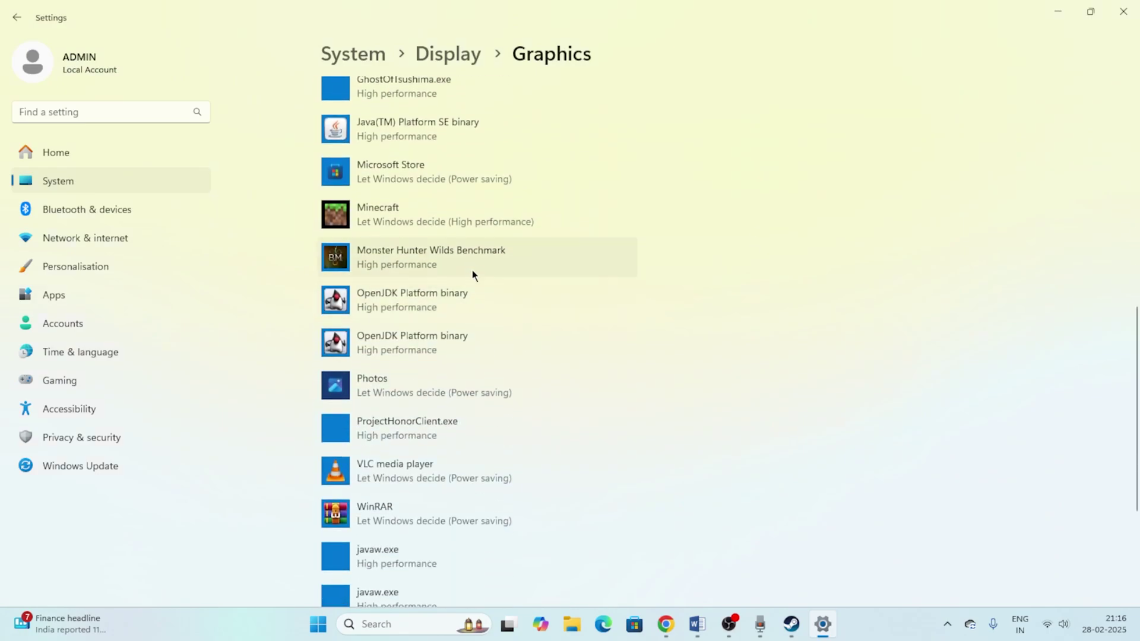
{"action": "left_click", "coordinate": [466, 262]}
{"action": "left_click", "coordinate": [529, 331]}
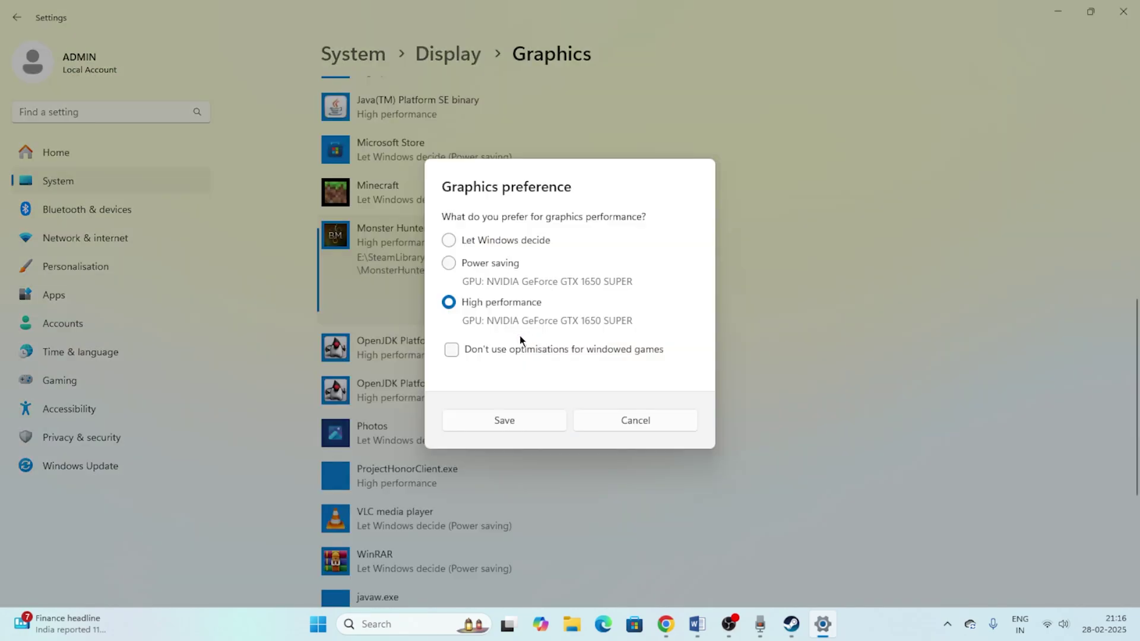
{"action": "left_click", "coordinate": [451, 240]}
{"action": "left_click", "coordinate": [449, 302]}
{"action": "left_click", "coordinate": [504, 421]}
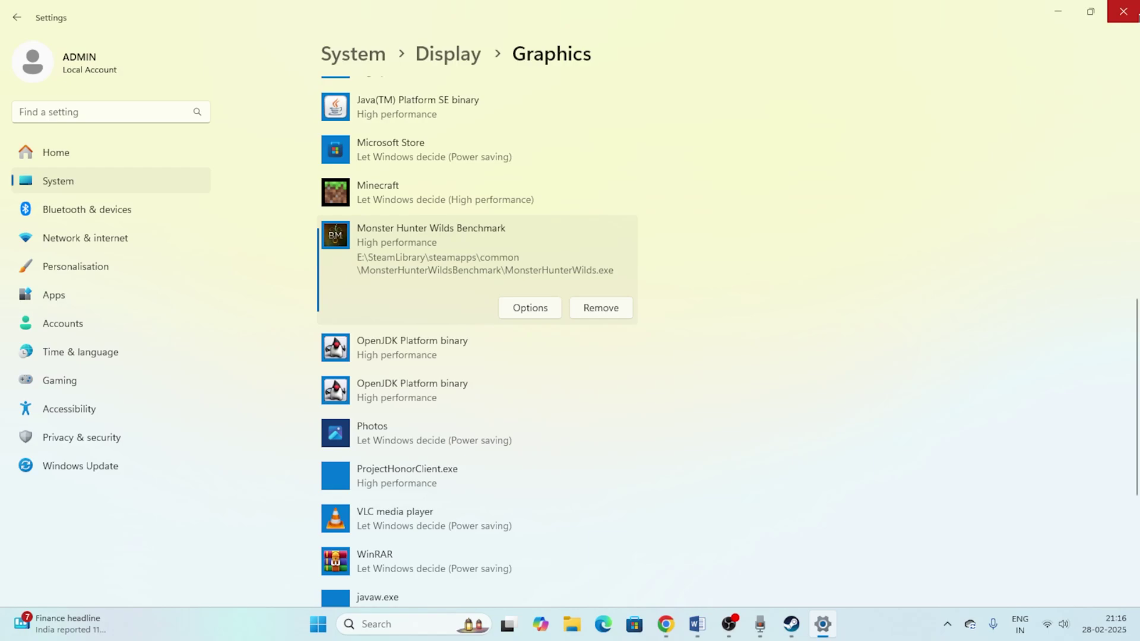
{"action": "left_click", "coordinate": [1123, 11]}
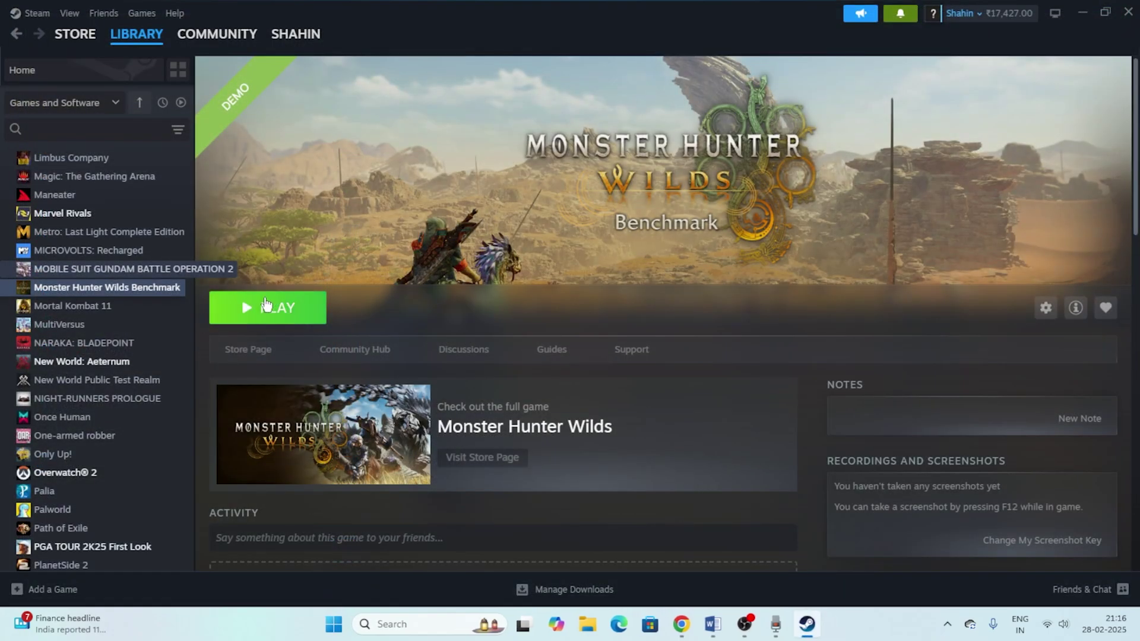
- Read Steps 17 and 18 in the Word notes about -dx11/-dx12 launch options and closing overclocking and overlay apps, then minimize Word
{"action": "left_click", "coordinate": [713, 624]}
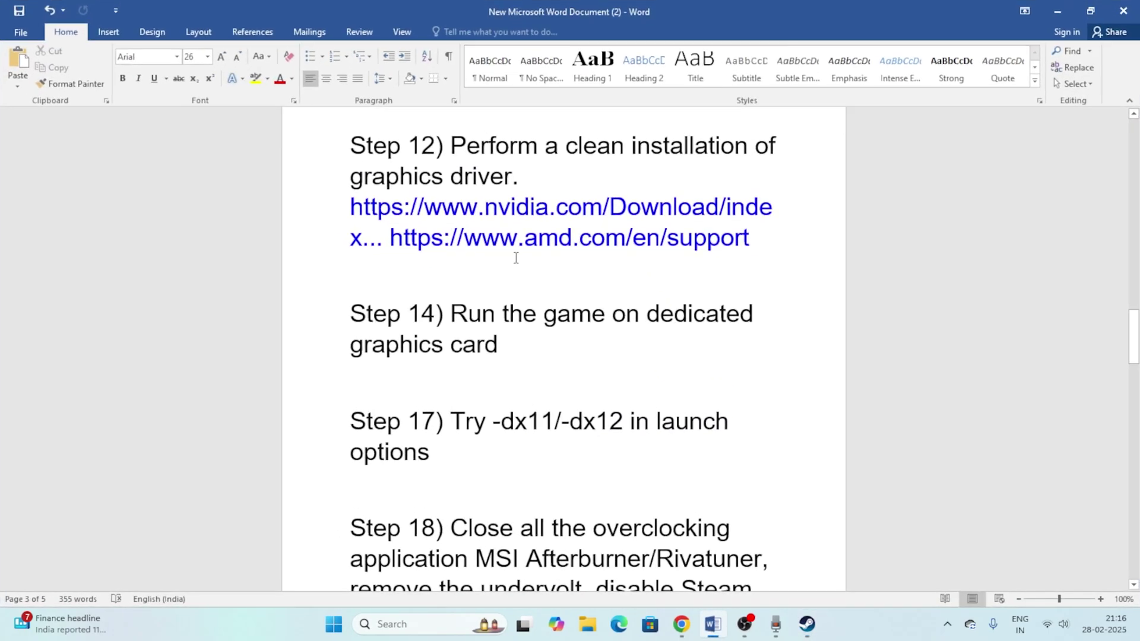
{"action": "scroll", "coordinate": [516, 258], "scroll_direction": "down", "scroll_amount": 3}
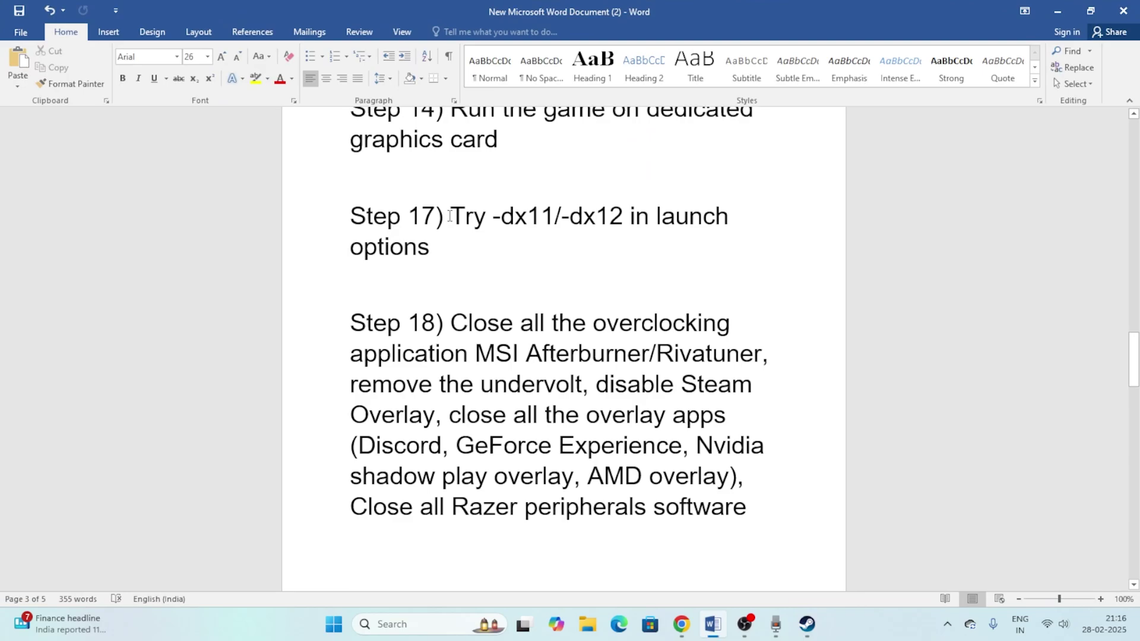
{"action": "left_click_drag", "start_coordinate": [449, 216], "coordinate": [748, 247]}
{"action": "left_click", "coordinate": [772, 282]}
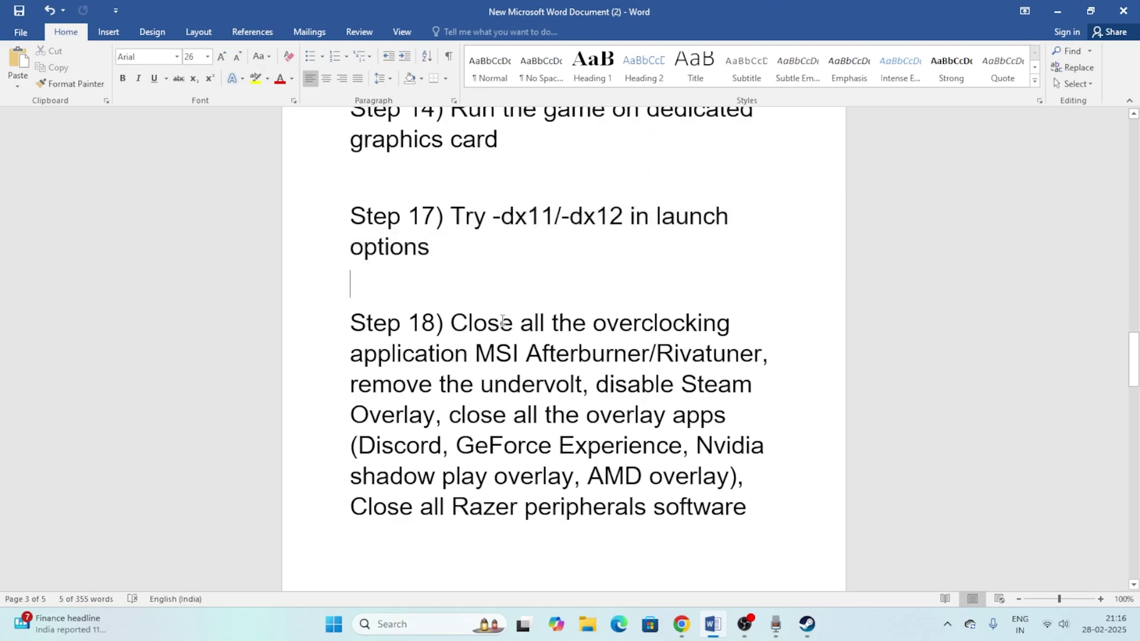
{"action": "scroll", "coordinate": [502, 322], "scroll_direction": "down", "scroll_amount": 2}
{"action": "left_click_drag", "start_coordinate": [452, 256], "coordinate": [736, 351]}
{"action": "left_click", "coordinate": [751, 442]}
{"action": "scroll", "coordinate": [671, 375], "scroll_direction": "down", "scroll_amount": 5}
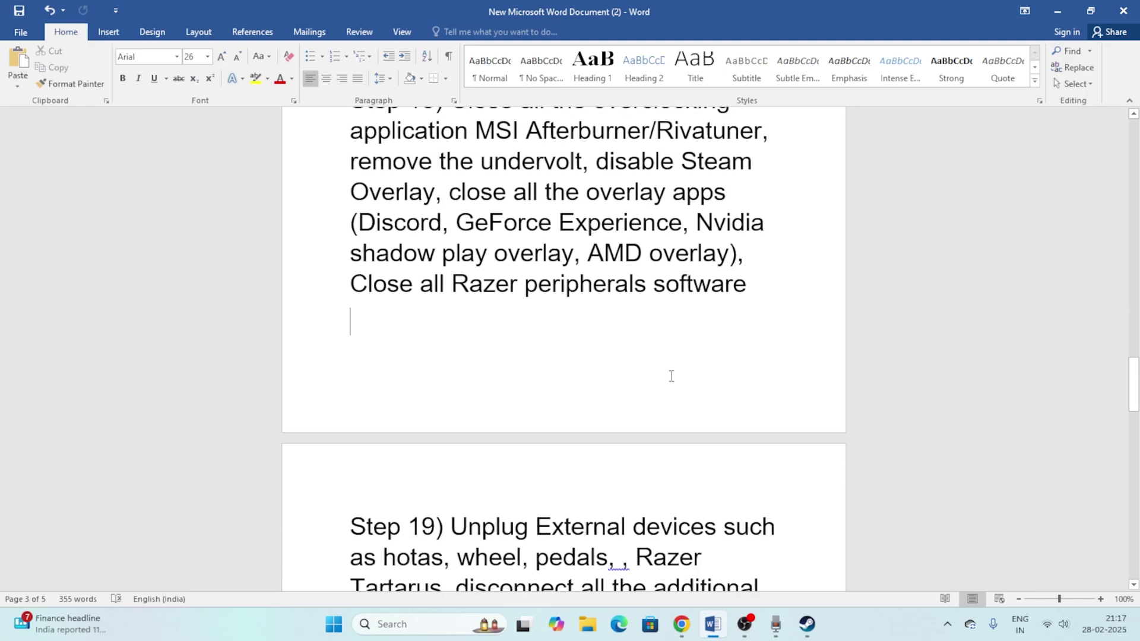
{"action": "scroll", "coordinate": [671, 375], "scroll_direction": "down", "scroll_amount": 8}
{"action": "left_click", "coordinate": [1057, 11]}
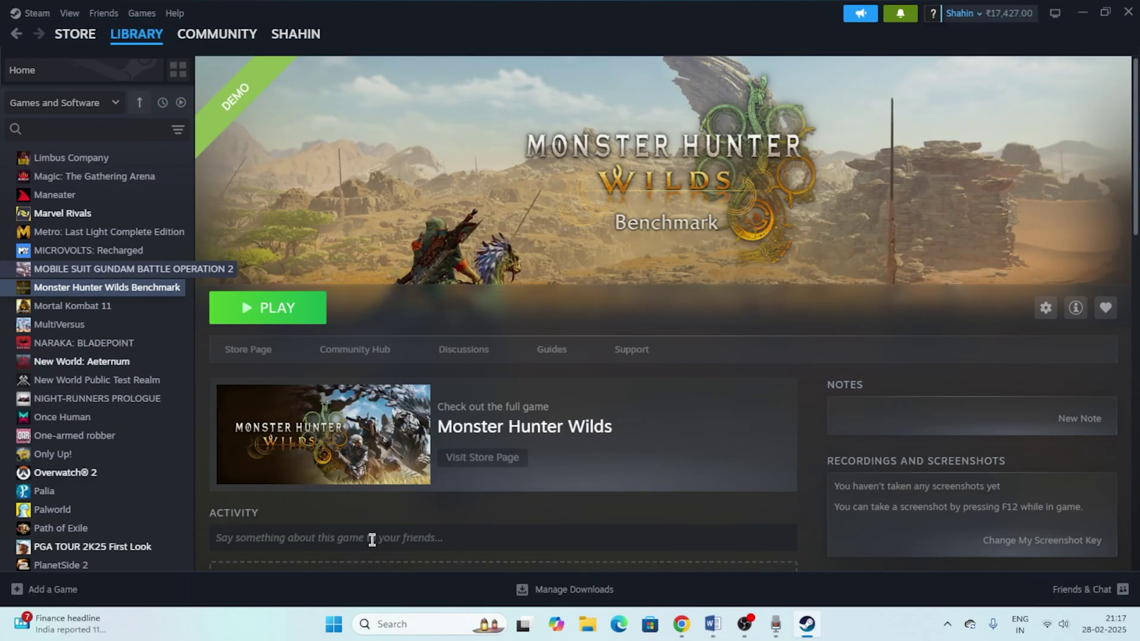
- End the Discord and EpicGamesLauncher background processes in Task Manager, then close it
{"action": "right_click", "coordinate": [334, 624]}
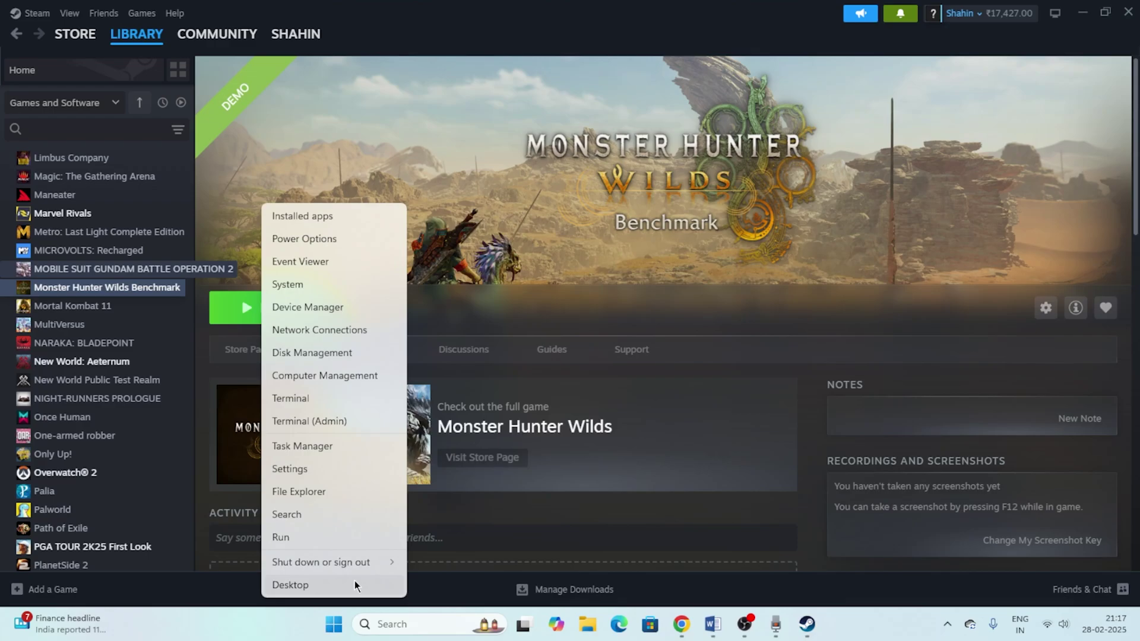
{"action": "left_click", "coordinate": [327, 451]}
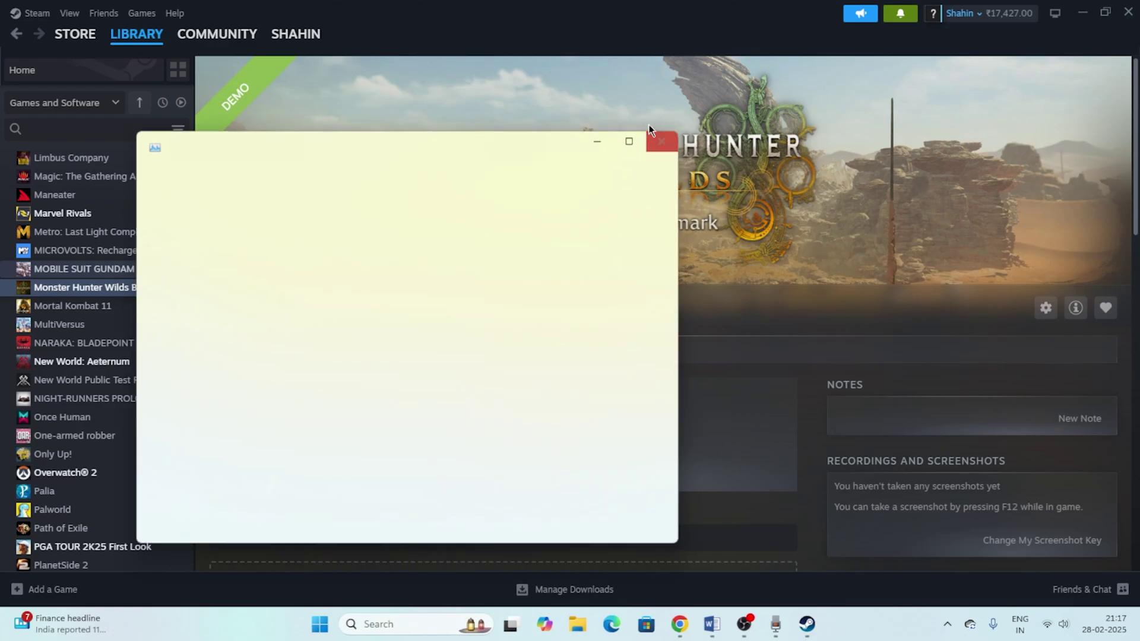
{"action": "left_click", "coordinate": [633, 141]}
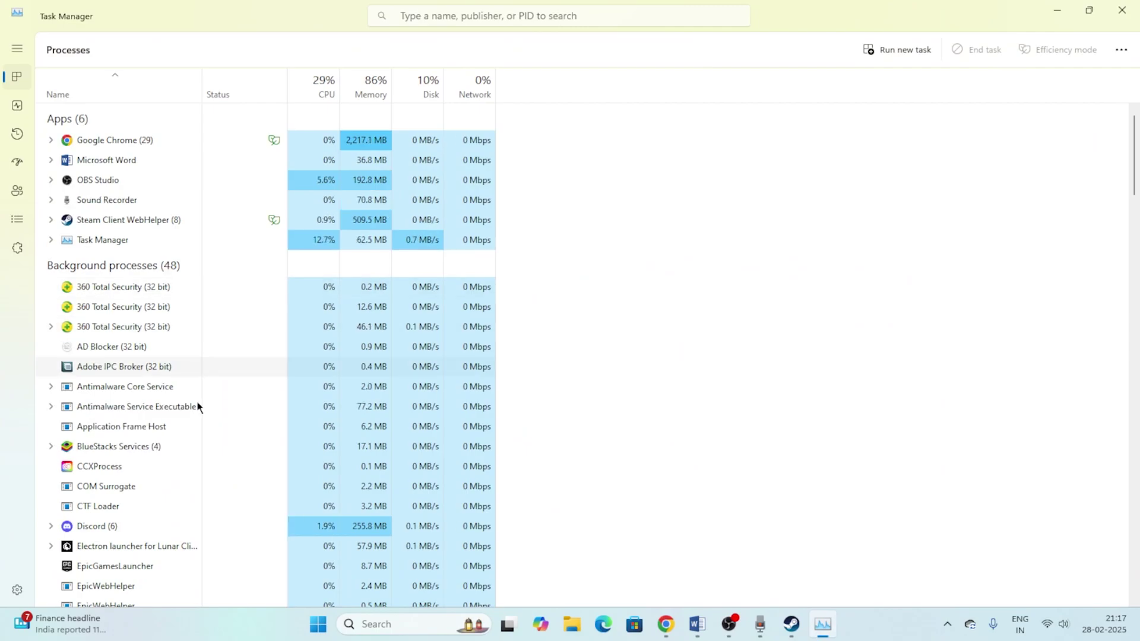
{"action": "right_click", "coordinate": [96, 525]}
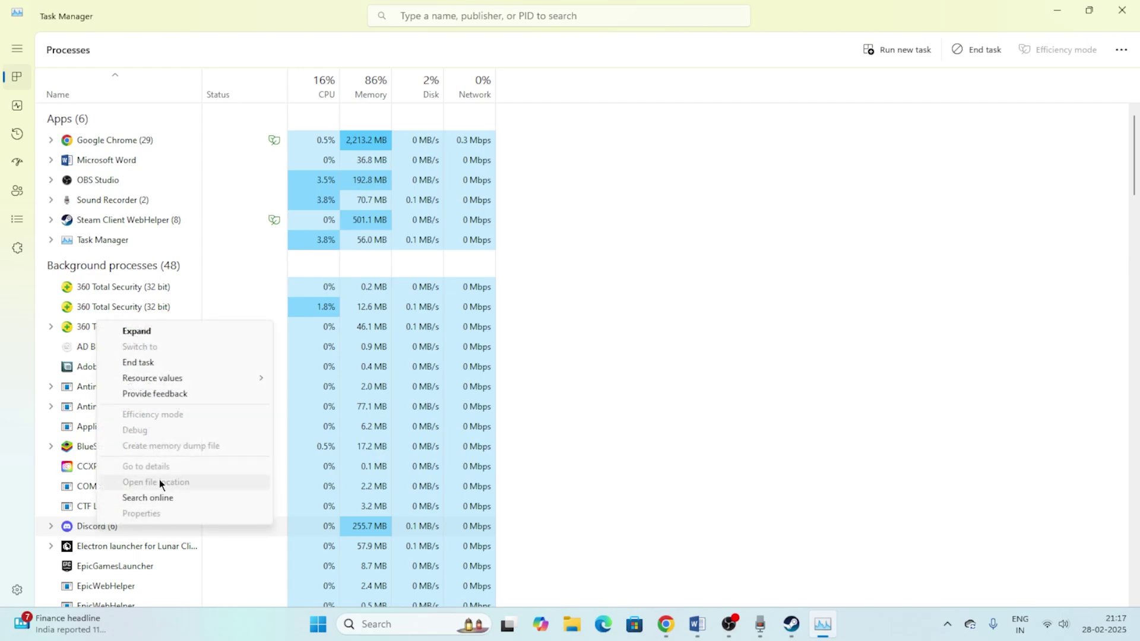
{"action": "left_click", "coordinate": [152, 359]}
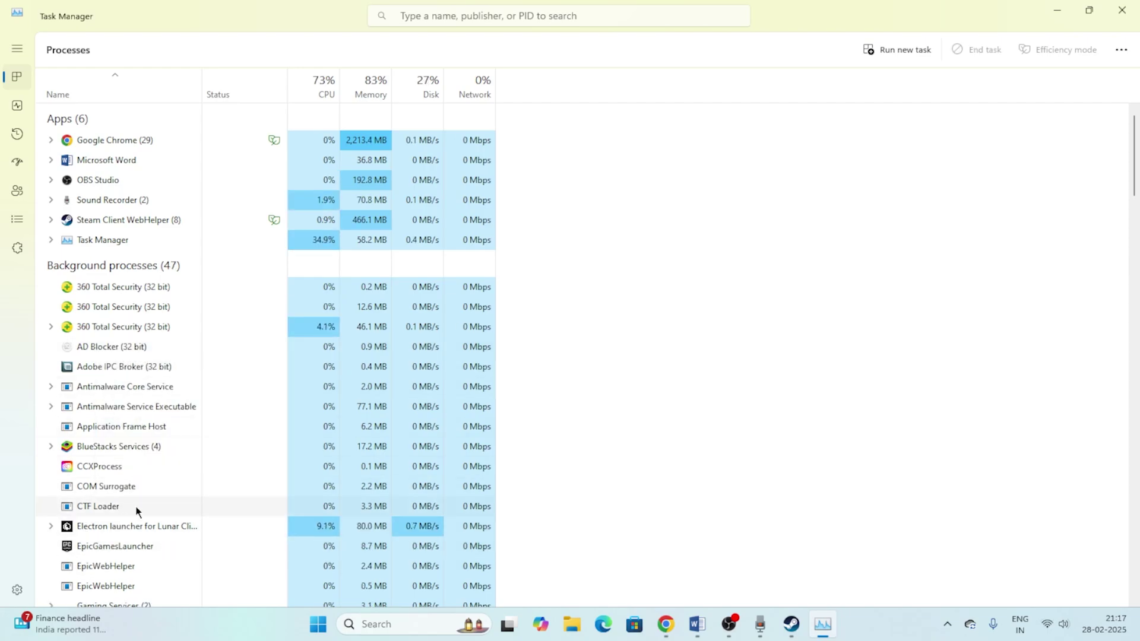
{"action": "right_click", "coordinate": [106, 547]}
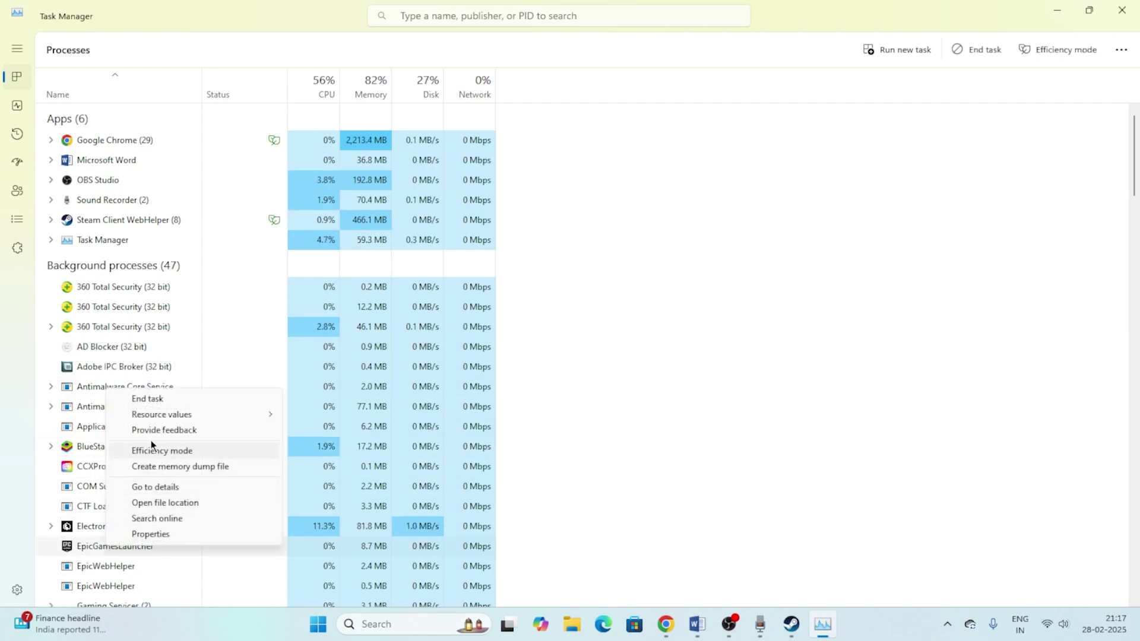
{"action": "left_click", "coordinate": [145, 397]}
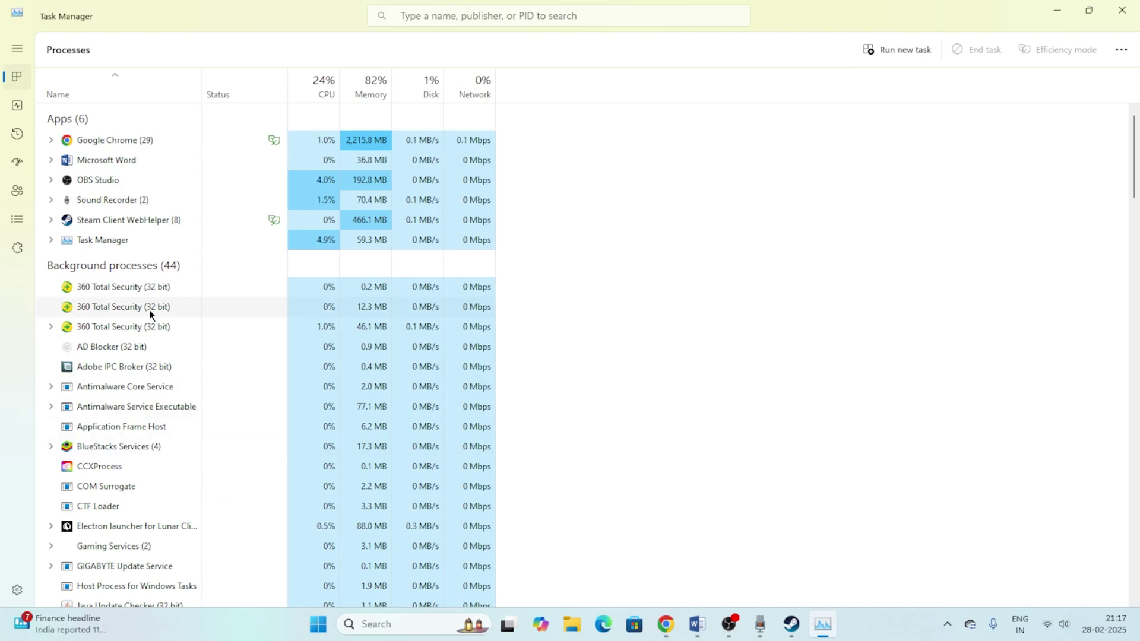
{"action": "left_click", "coordinate": [1127, 14]}
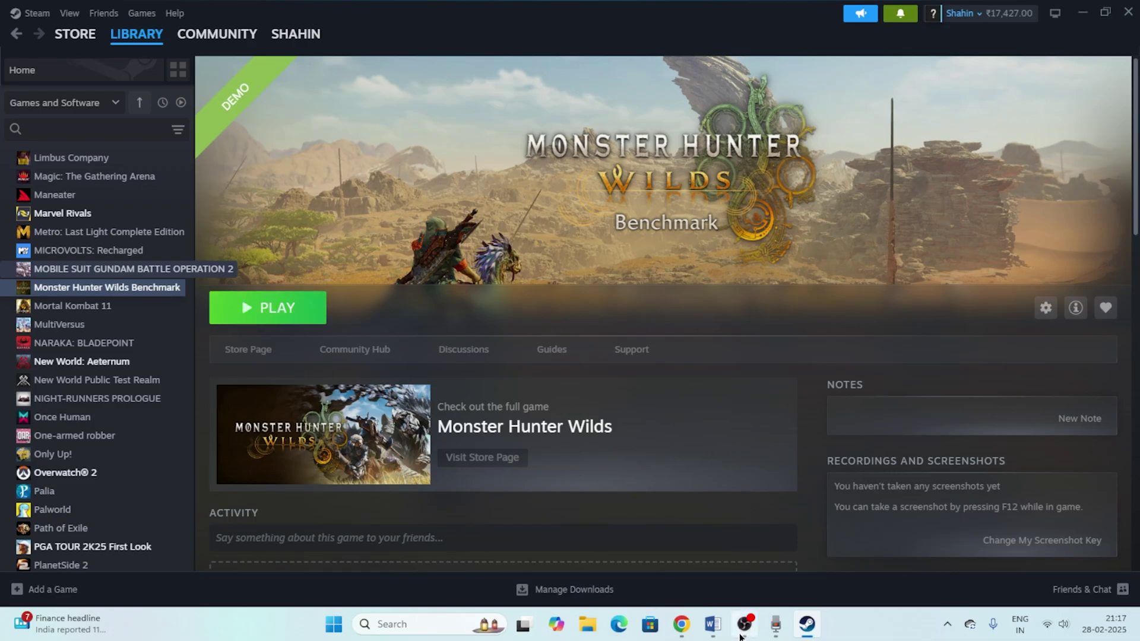
- Read Steps 19 to 24 in the Word notes, from unplugging external devices to reinstalling the game, then minimize Word
{"action": "left_click", "coordinate": [713, 624]}
{"action": "scroll", "coordinate": [493, 289], "scroll_direction": "down", "scroll_amount": 5}
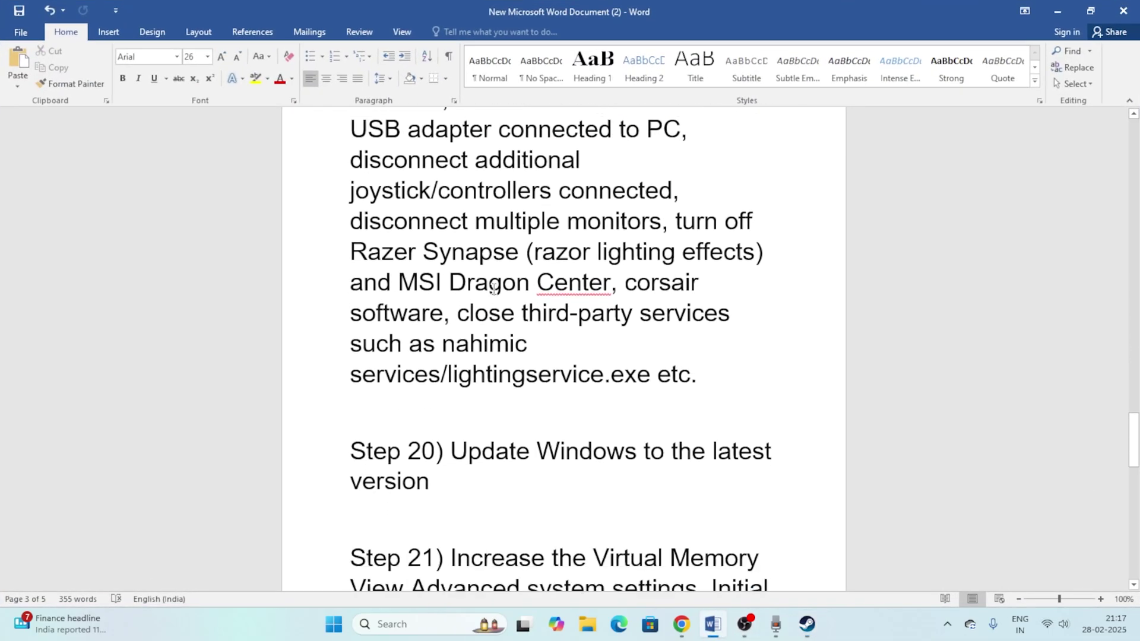
{"action": "scroll", "coordinate": [493, 289], "scroll_direction": "up", "scroll_amount": 5}
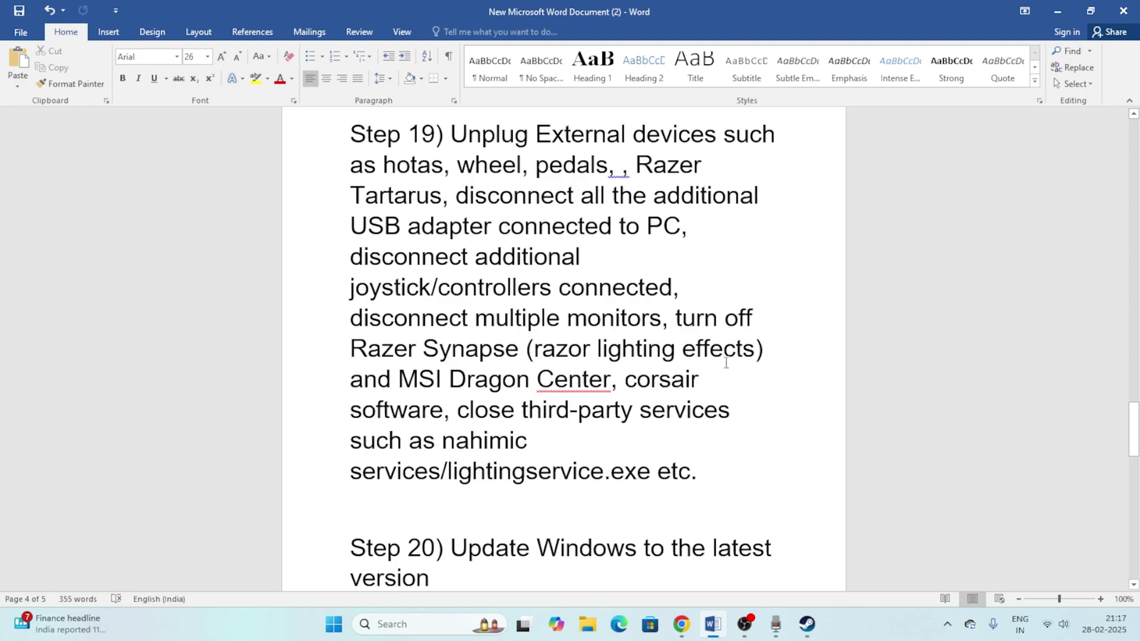
{"action": "scroll", "coordinate": [726, 362], "scroll_direction": "down", "scroll_amount": 5}
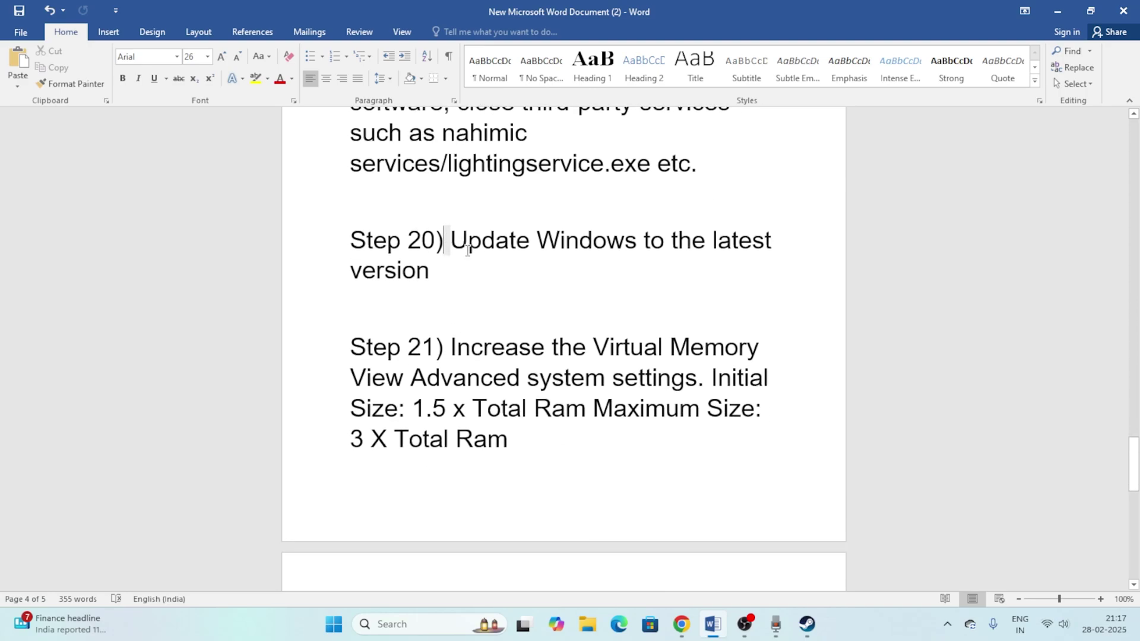
{"action": "left_click_drag", "start_coordinate": [468, 250], "coordinate": [517, 292]}
{"action": "left_click", "coordinate": [515, 331]}
{"action": "left_click_drag", "start_coordinate": [452, 349], "coordinate": [568, 440]}
{"action": "scroll", "coordinate": [568, 440], "scroll_direction": "down", "scroll_amount": 4}
{"action": "scroll", "coordinate": [655, 422], "scroll_direction": "down", "scroll_amount": 5}
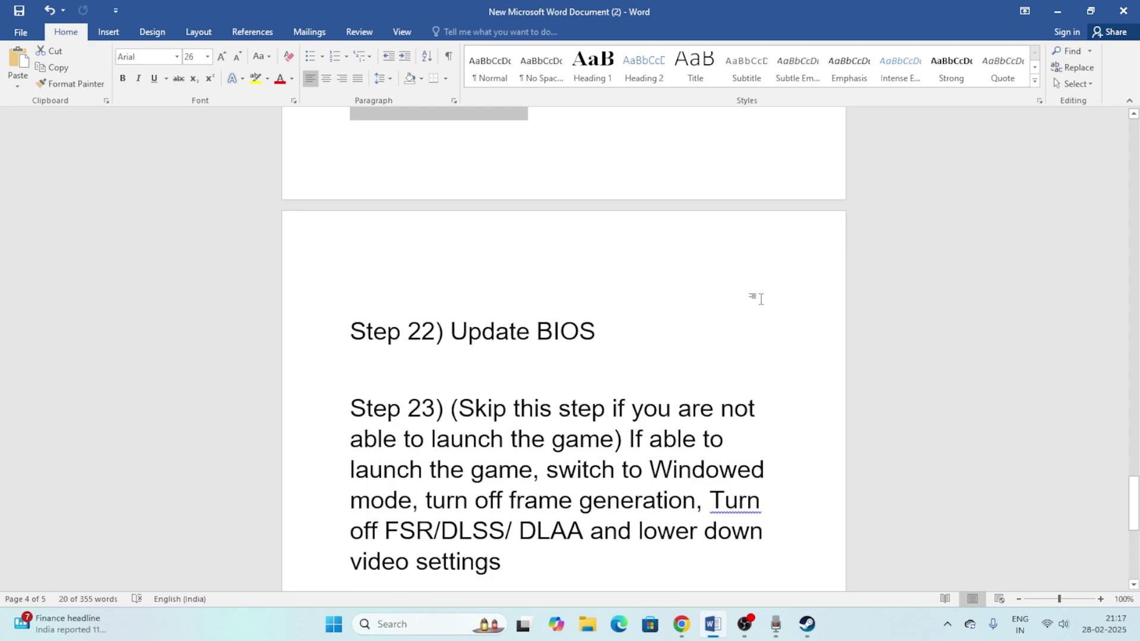
{"action": "scroll", "coordinate": [543, 391], "scroll_direction": "up", "scroll_amount": 1}
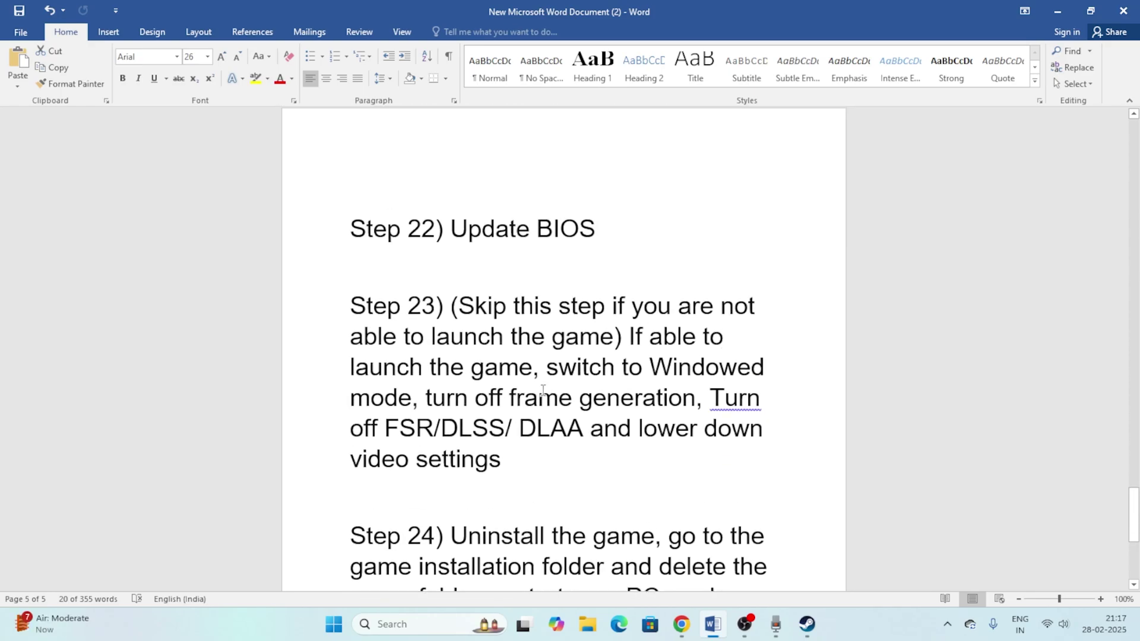
{"action": "scroll", "coordinate": [625, 409], "scroll_direction": "down", "scroll_amount": 7}
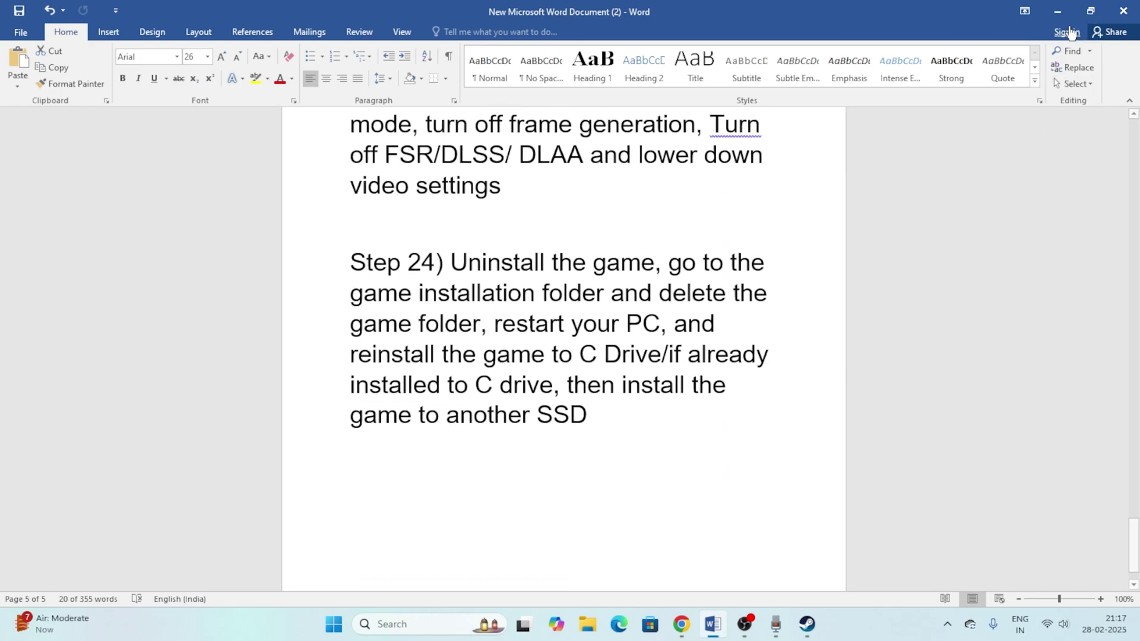
{"action": "left_click", "coordinate": [1057, 11]}
- Open the Virtual Memory settings from View advanced system settings and choose a custom paging file size for drive E:
{"action": "left_click", "coordinate": [392, 624]}
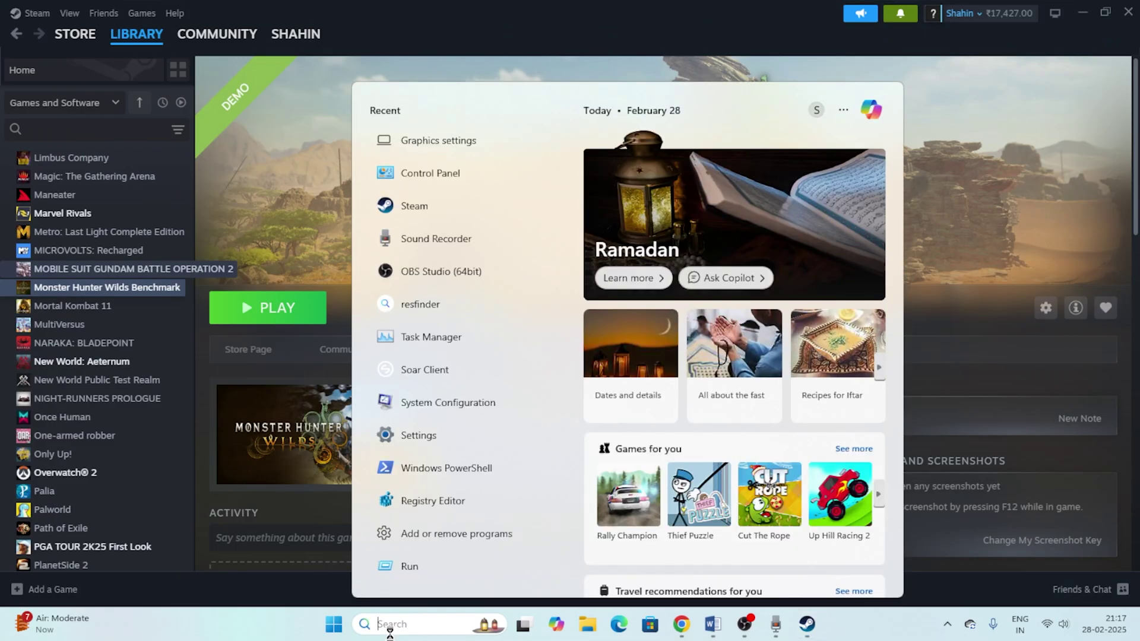
{"action": "type", "text": "view"}
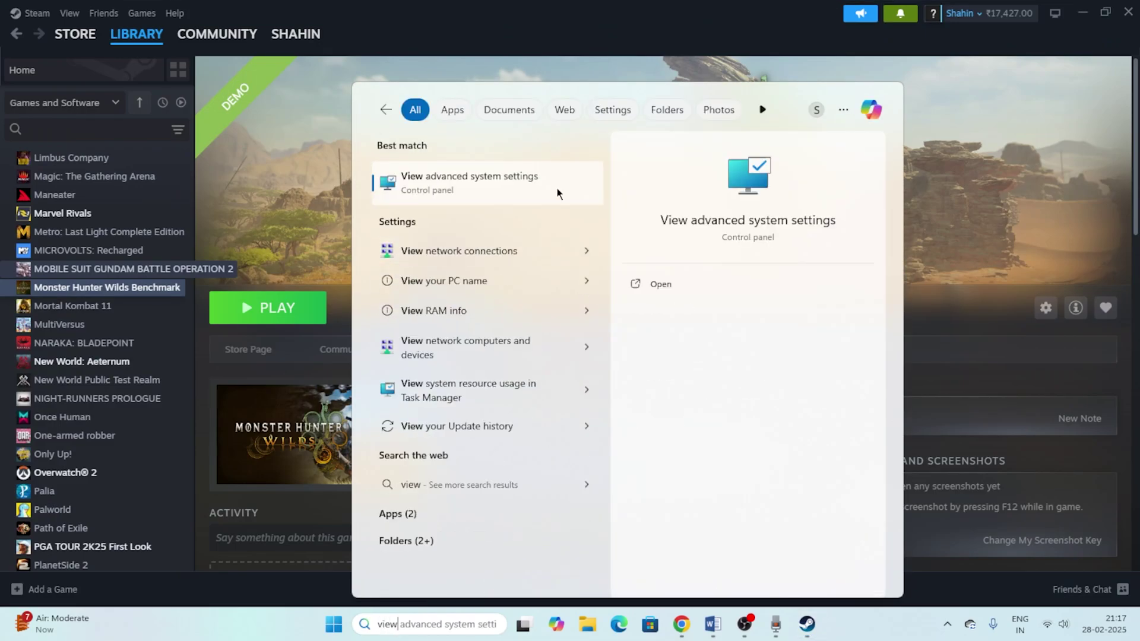
{"action": "left_click", "coordinate": [557, 191]}
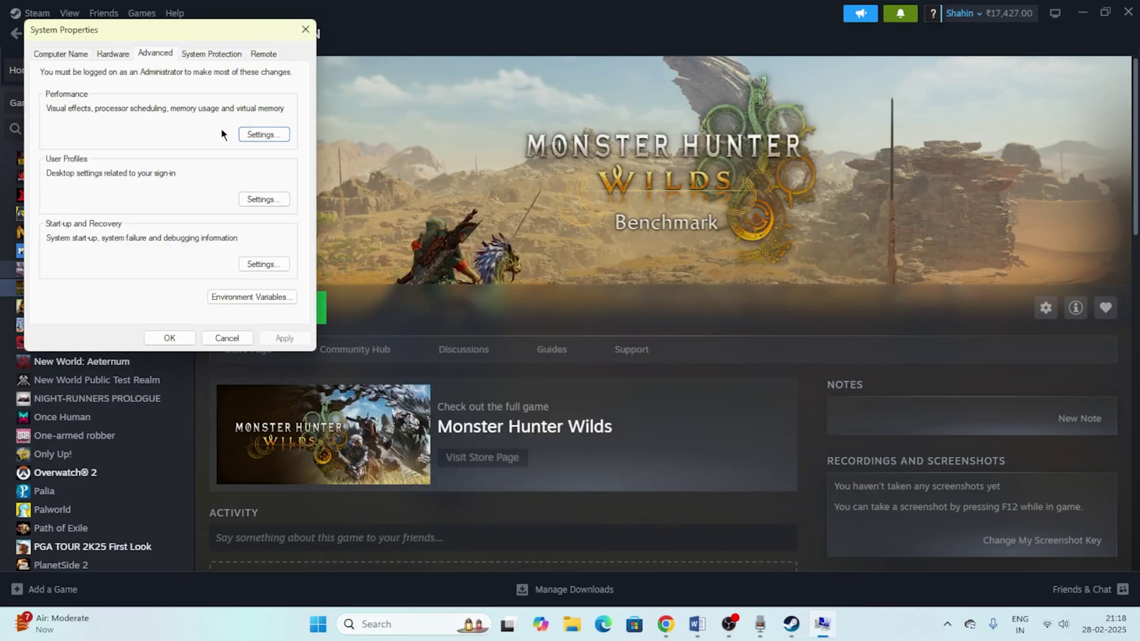
{"action": "left_click", "coordinate": [255, 134]}
{"action": "left_click", "coordinate": [130, 106]}
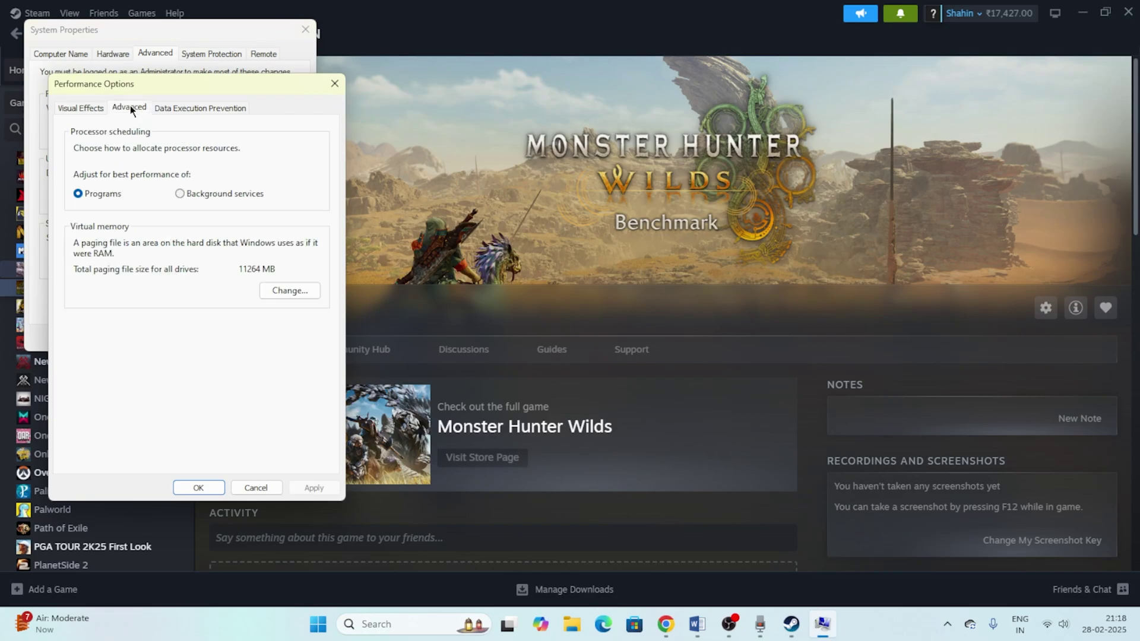
{"action": "left_click", "coordinate": [264, 287]}
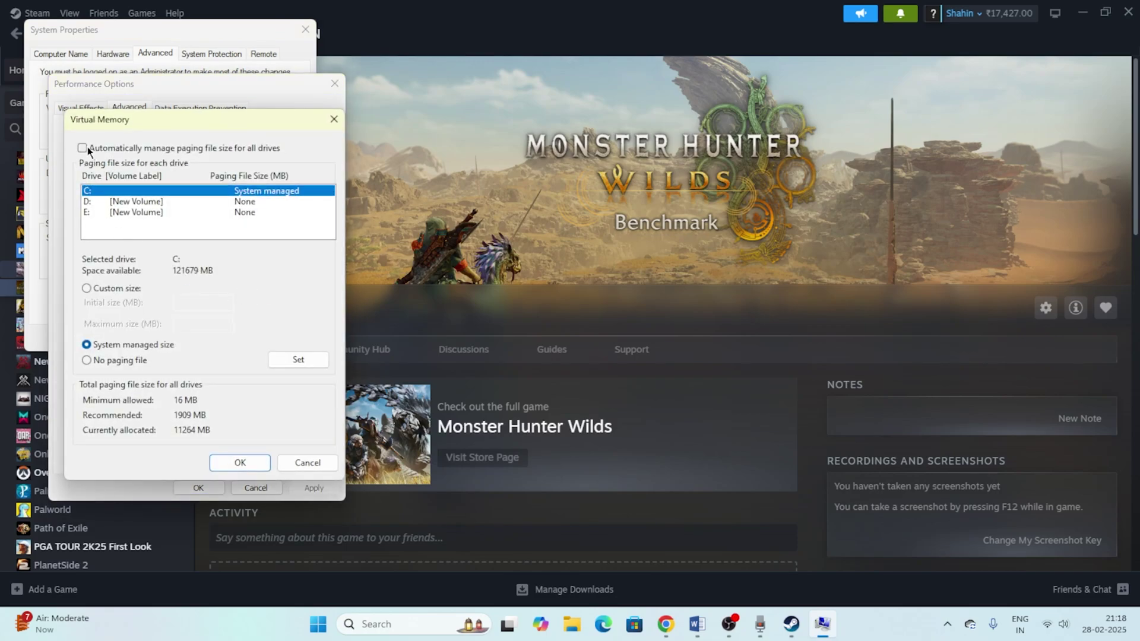
{"action": "left_click", "coordinate": [87, 212]}
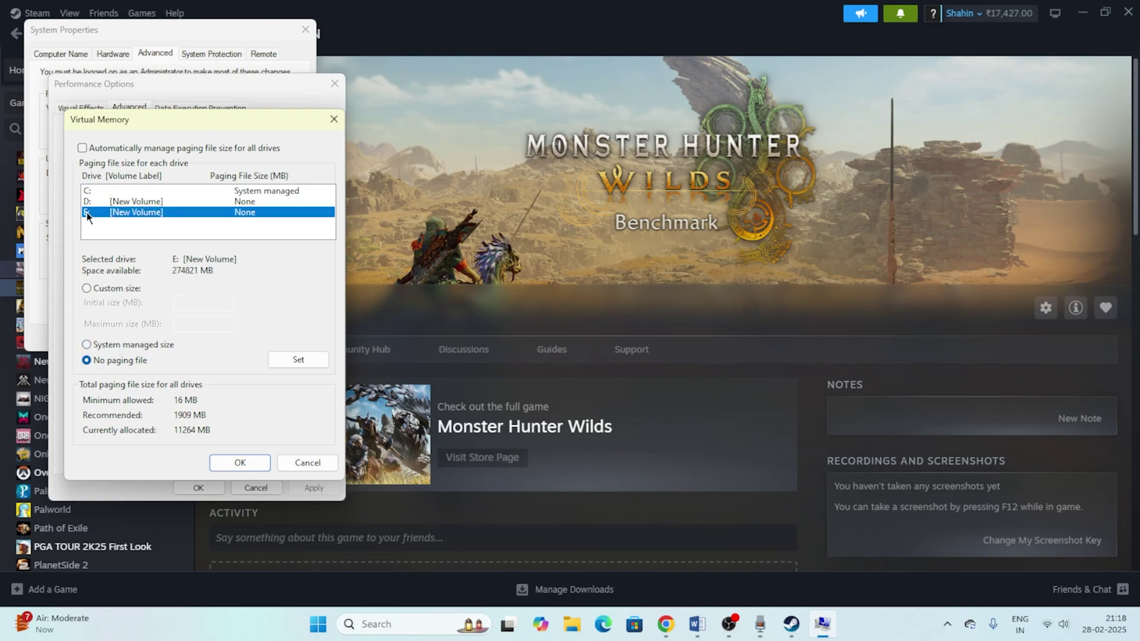
{"action": "left_click", "coordinate": [87, 288]}
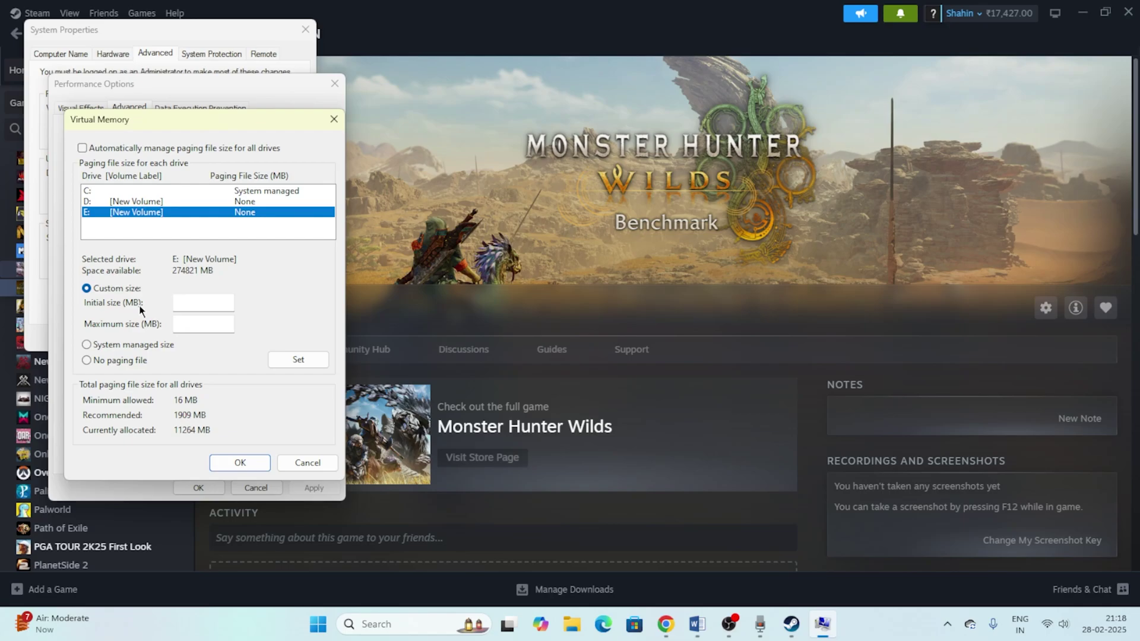
- Check Step 21 in the Word notes for the initial and maximum virtual memory size formulas, then minimize Word
{"action": "left_click", "coordinate": [697, 624]}
{"action": "scroll", "coordinate": [604, 350], "scroll_direction": "up", "scroll_amount": 10}
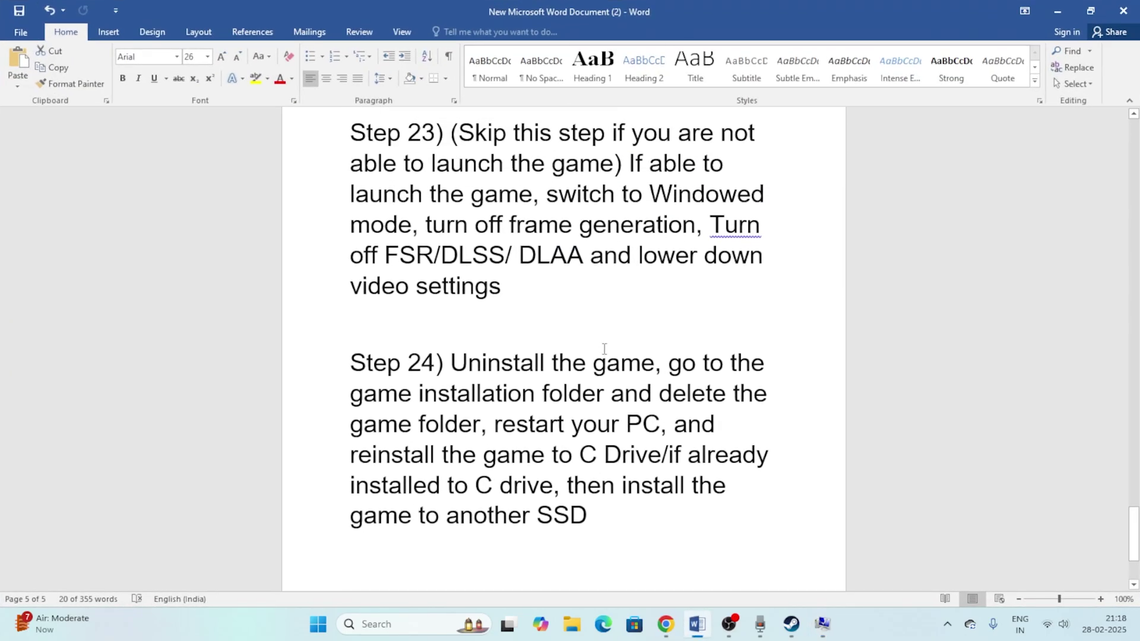
{"action": "left_click", "coordinate": [605, 355]}
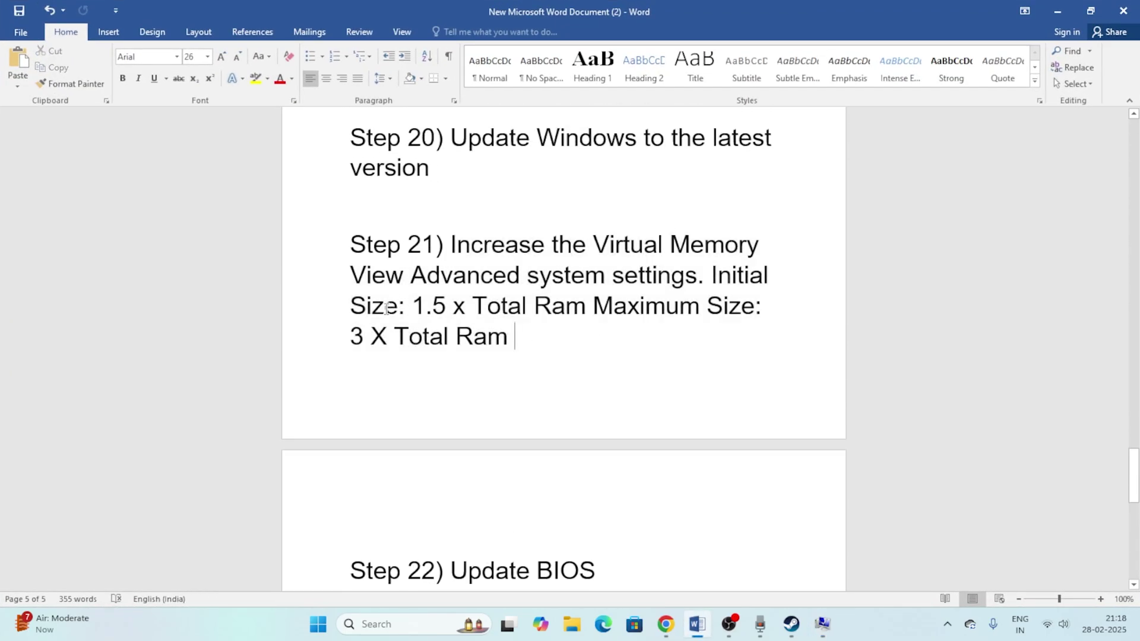
{"action": "left_click_drag", "start_coordinate": [714, 274], "coordinate": [580, 364]}
{"action": "left_click", "coordinate": [601, 318]}
{"action": "left_click", "coordinate": [580, 363]}
{"action": "left_click", "coordinate": [1058, 11]}
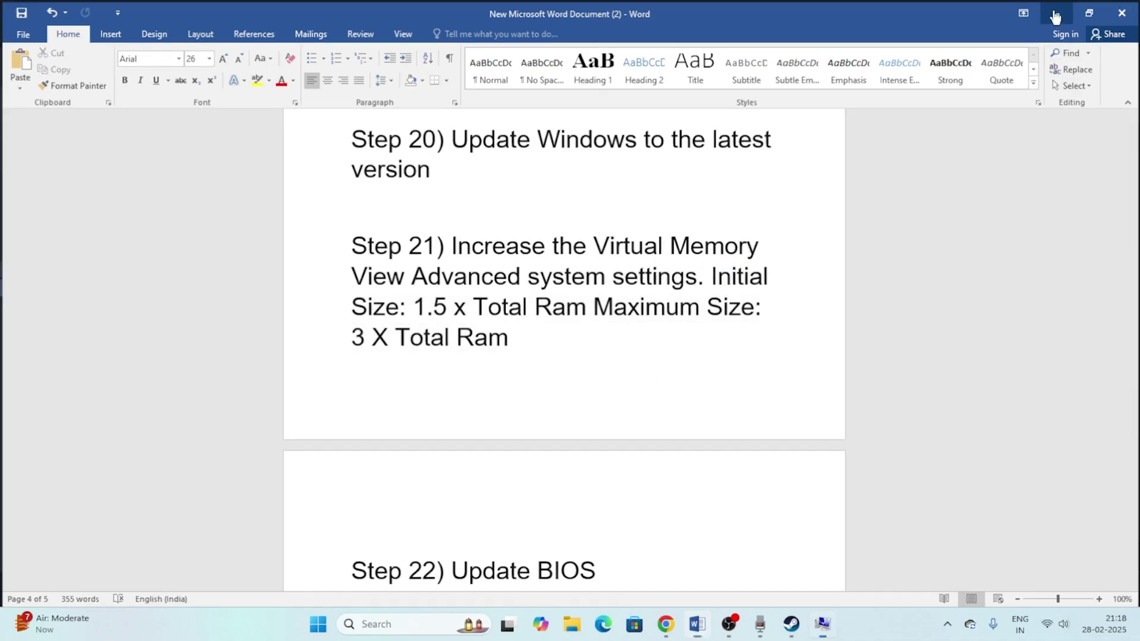
- Open Calculator through Windows search and multiply 32 by 1024 to convert the total RAM to megabytes
{"action": "left_click", "coordinate": [369, 627]}
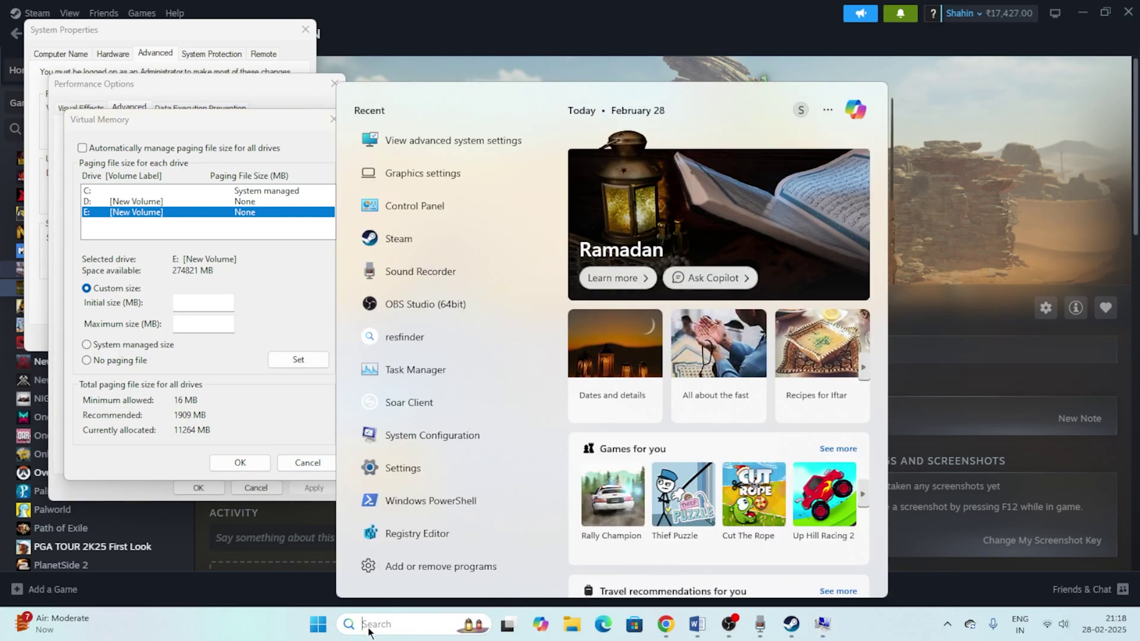
{"action": "type", "text": "calculator"}
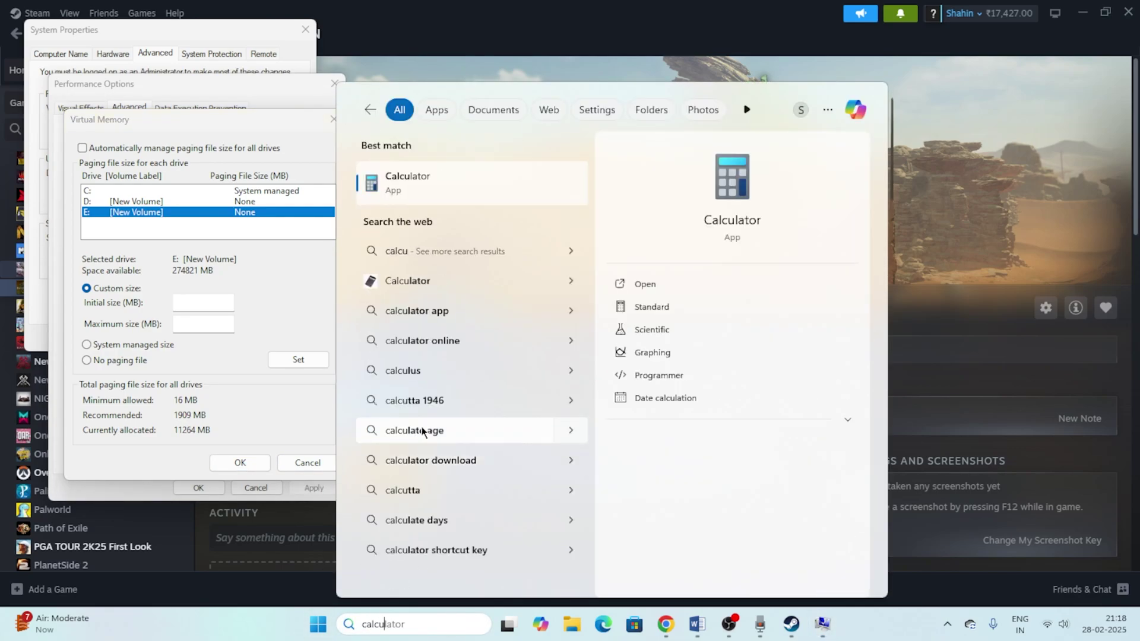
{"action": "key", "text": "Return"}
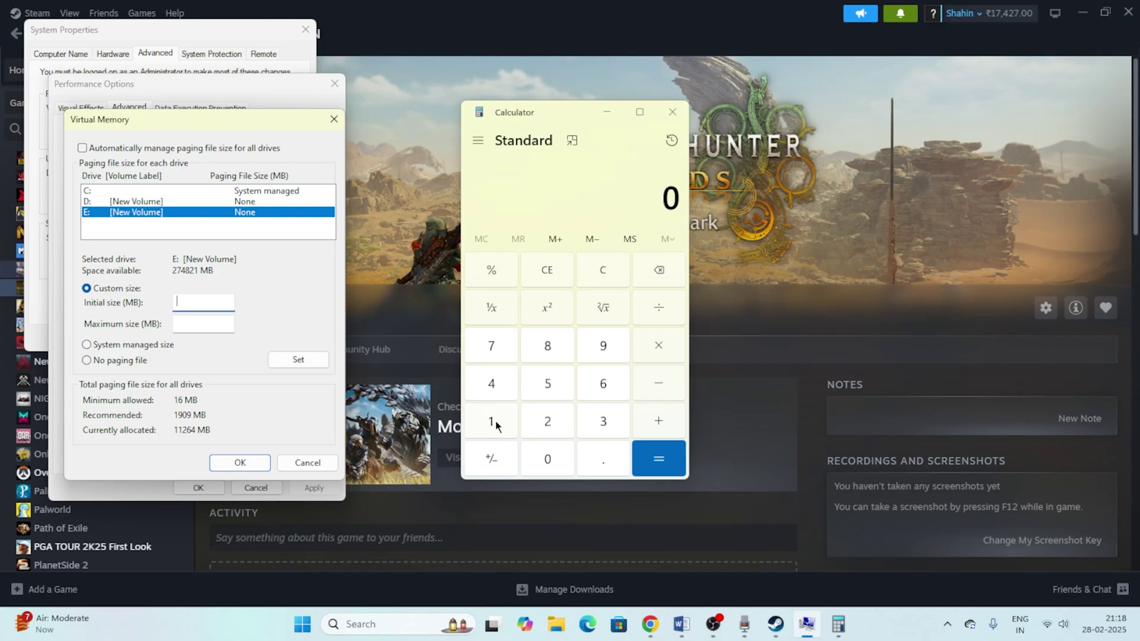
{"action": "left_click", "coordinate": [583, 426]}
{"action": "left_click", "coordinate": [547, 423]}
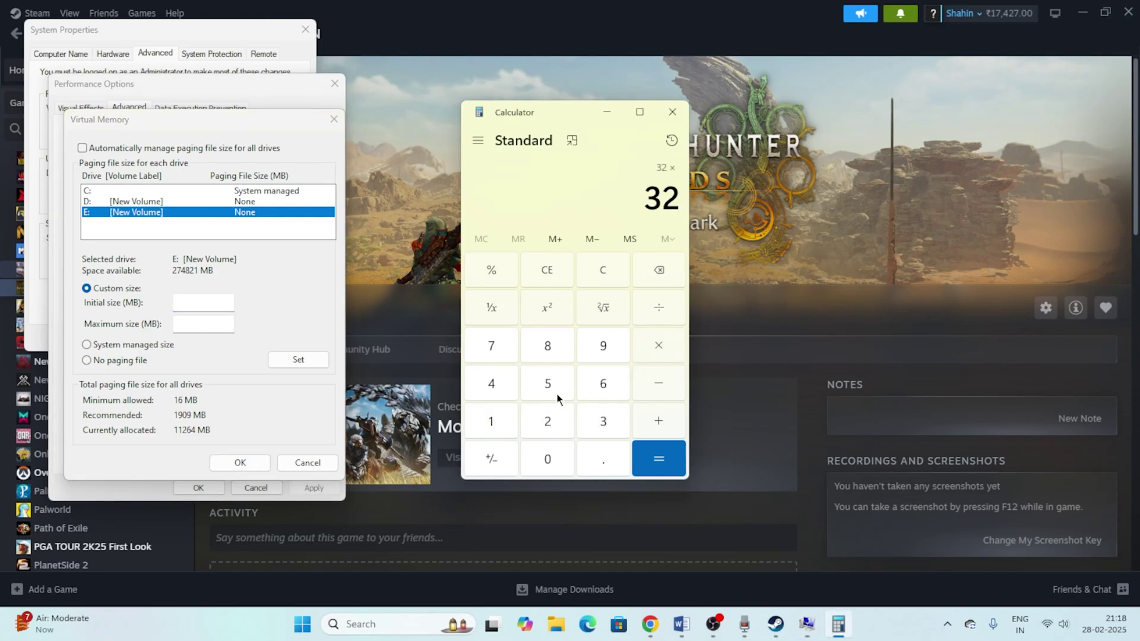
{"action": "left_click", "coordinate": [507, 423]}
{"action": "left_click", "coordinate": [546, 458]}
{"action": "left_click", "coordinate": [547, 421]}
{"action": "left_click", "coordinate": [498, 386]}
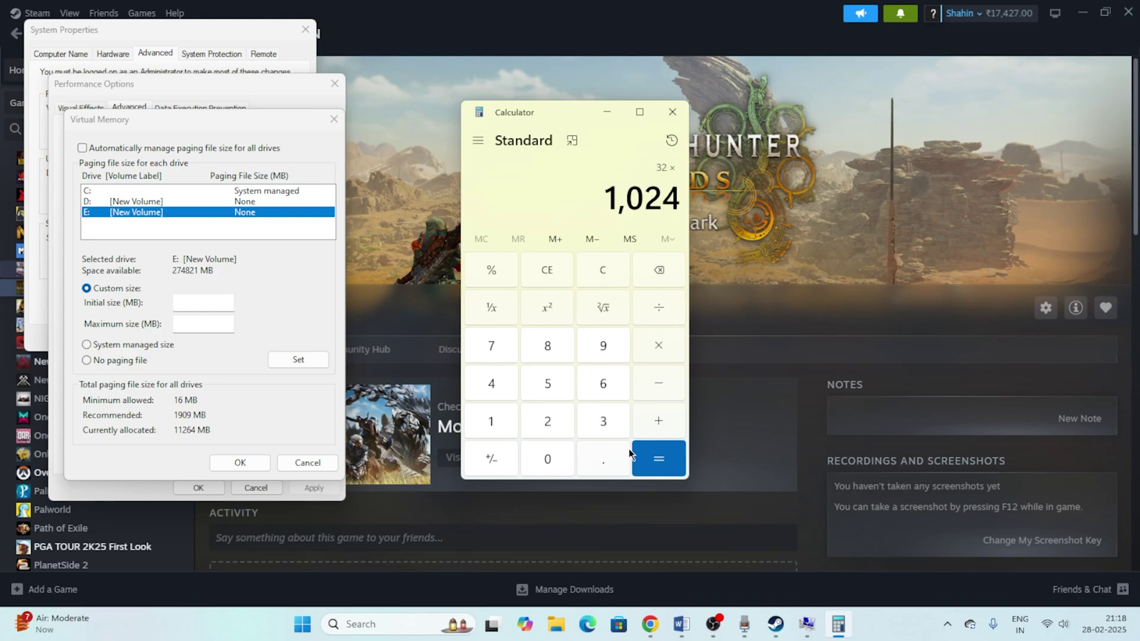
{"action": "left_click", "coordinate": [658, 458]}
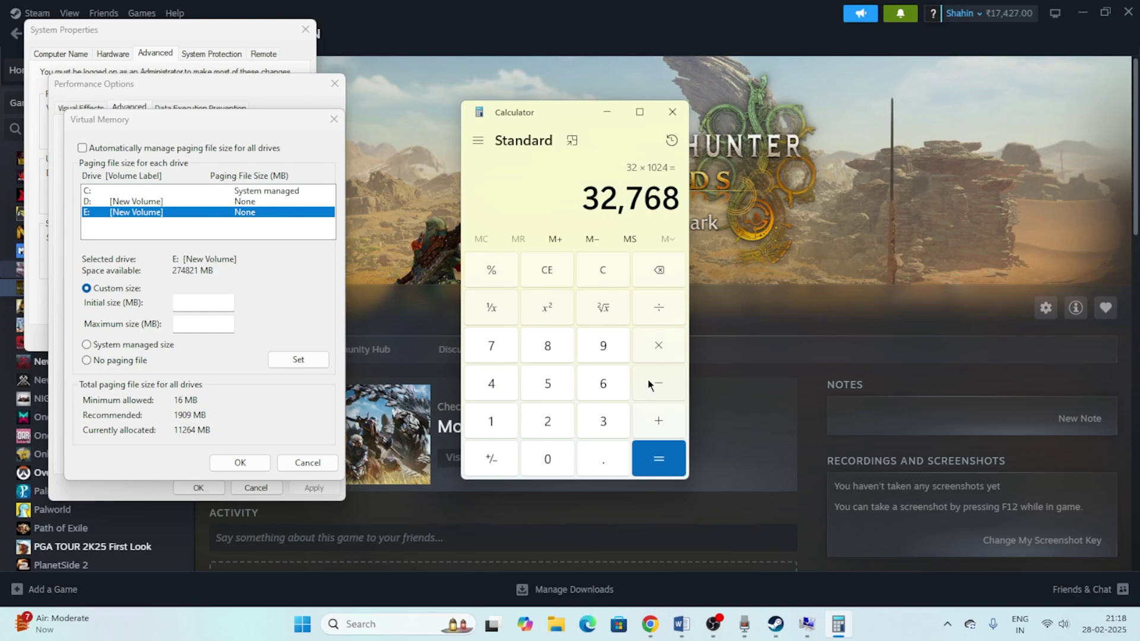
- Multiply the 32,768 MB of RAM by 1.5 and copy the result 49,152 into drive E:'s initial paging file size
{"action": "left_click", "coordinate": [494, 421]}
{"action": "left_click", "coordinate": [604, 459]}
{"action": "left_click", "coordinate": [547, 383]}
{"action": "left_click", "coordinate": [657, 458]}
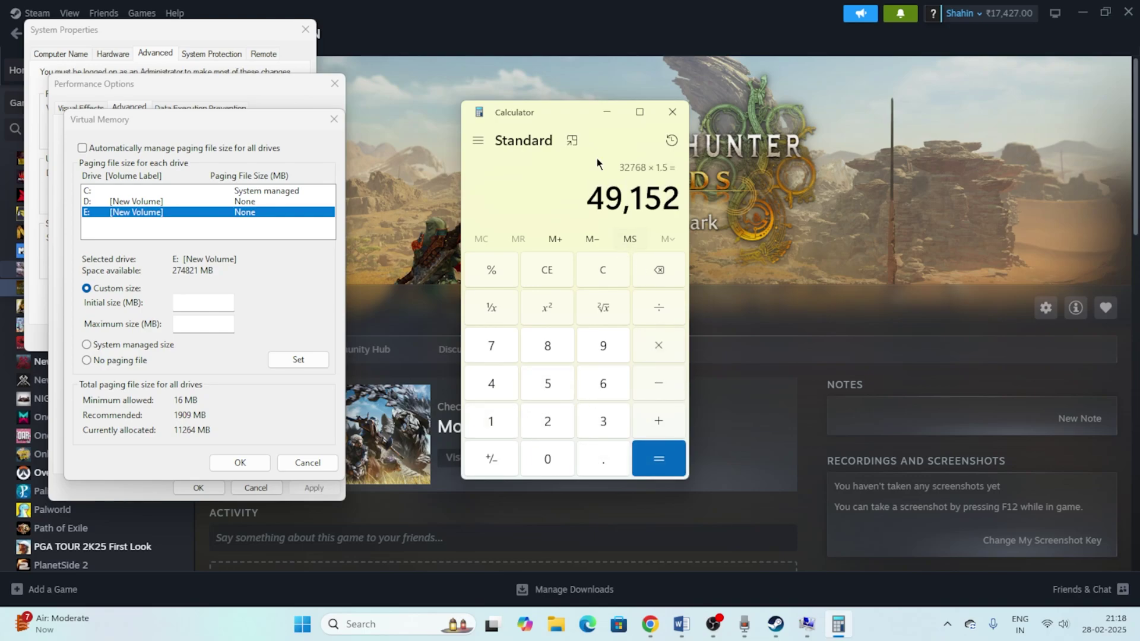
{"action": "right_click", "coordinate": [647, 196]}
{"action": "left_click", "coordinate": [665, 209]}
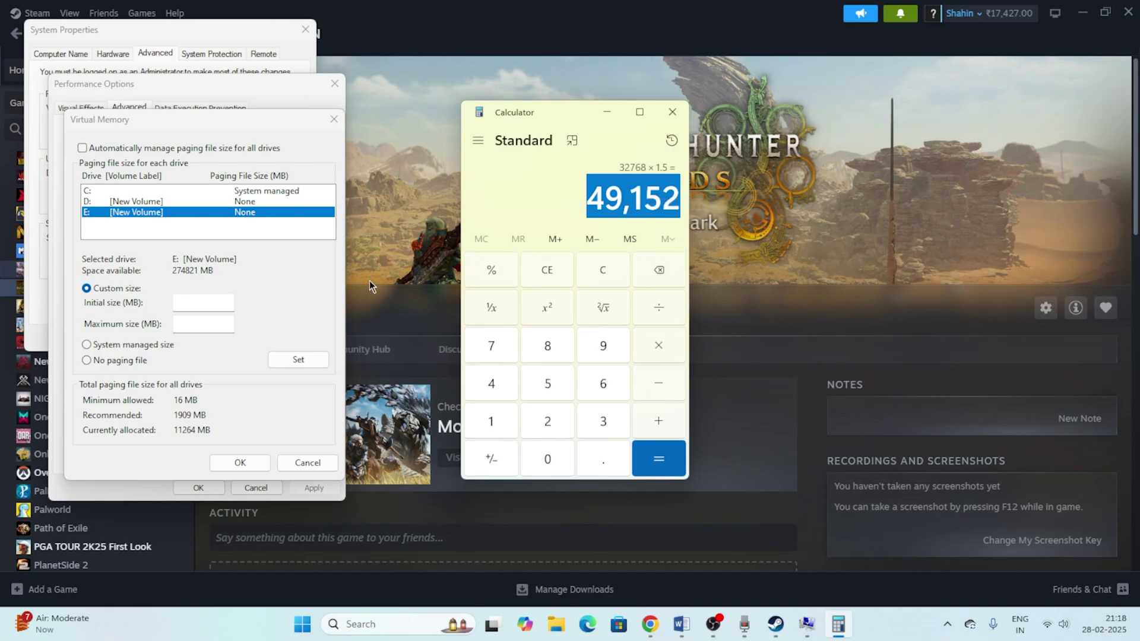
{"action": "right_click", "coordinate": [187, 306]}
{"action": "left_click", "coordinate": [232, 368]}
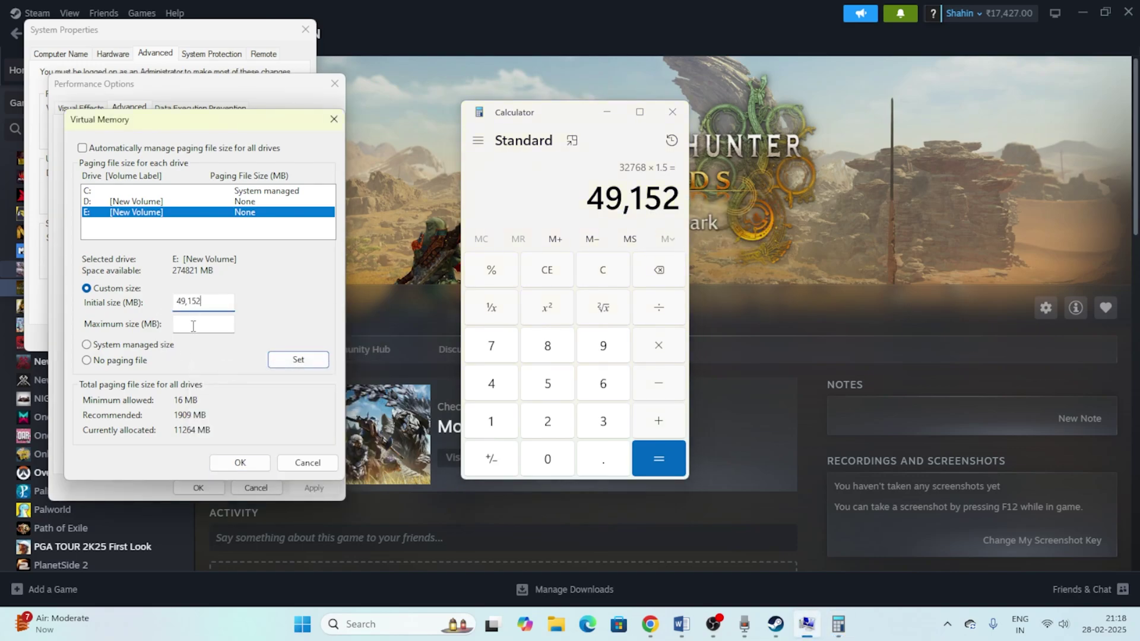
- Clear the calculation and multiply 32 by 1024 again to get the total RAM in megabytes
{"action": "left_click", "coordinate": [563, 278]}
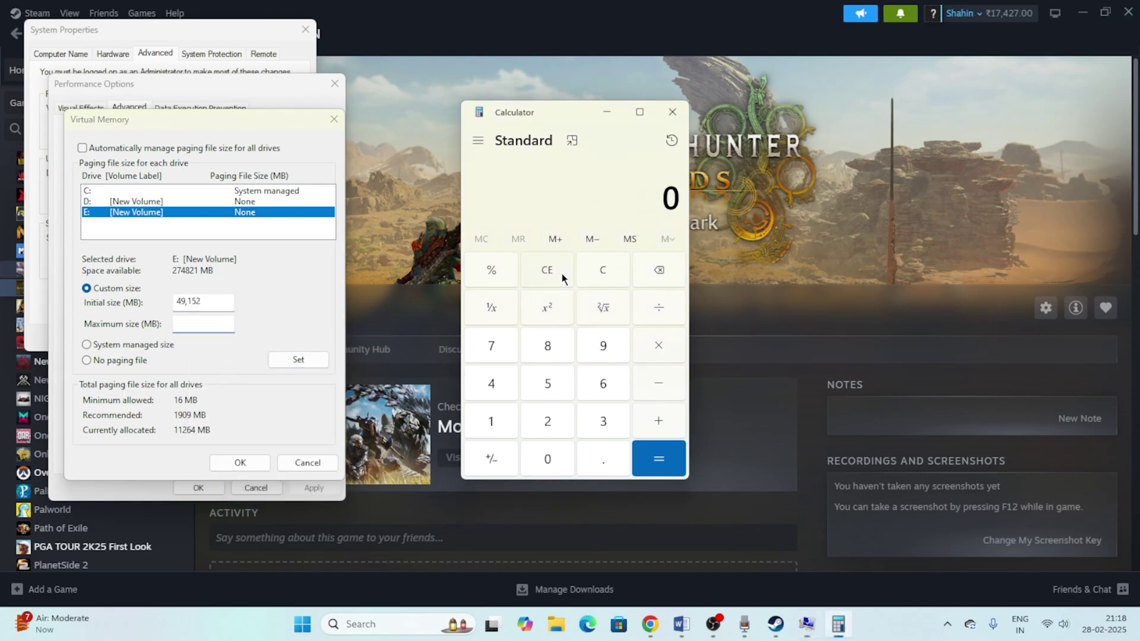
{"action": "left_click", "coordinate": [584, 431]}
{"action": "left_click", "coordinate": [547, 422]}
{"action": "left_click", "coordinate": [511, 414]}
{"action": "left_click", "coordinate": [530, 450]}
{"action": "left_click", "coordinate": [540, 432]}
{"action": "left_click", "coordinate": [505, 395]}
{"action": "left_click", "coordinate": [650, 463]}
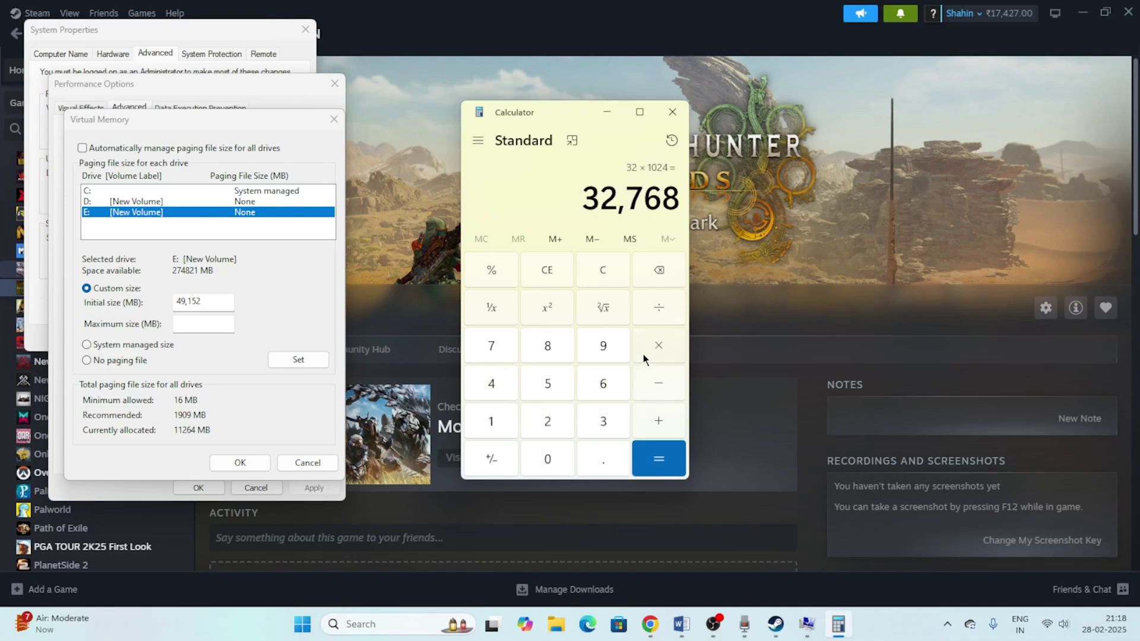
- Multiply the RAM in megabytes by 3 and copy the result 98,304 into drive E:'s maximum paging file size
{"action": "left_click", "coordinate": [644, 353]}
{"action": "left_click", "coordinate": [612, 418]}
{"action": "left_click", "coordinate": [654, 460]}
{"action": "left_click_drag", "start_coordinate": [588, 212], "coordinate": [677, 202]}
{"action": "right_click", "coordinate": [671, 200]}
{"action": "left_click", "coordinate": [698, 215]}
{"action": "right_click", "coordinate": [199, 324]}
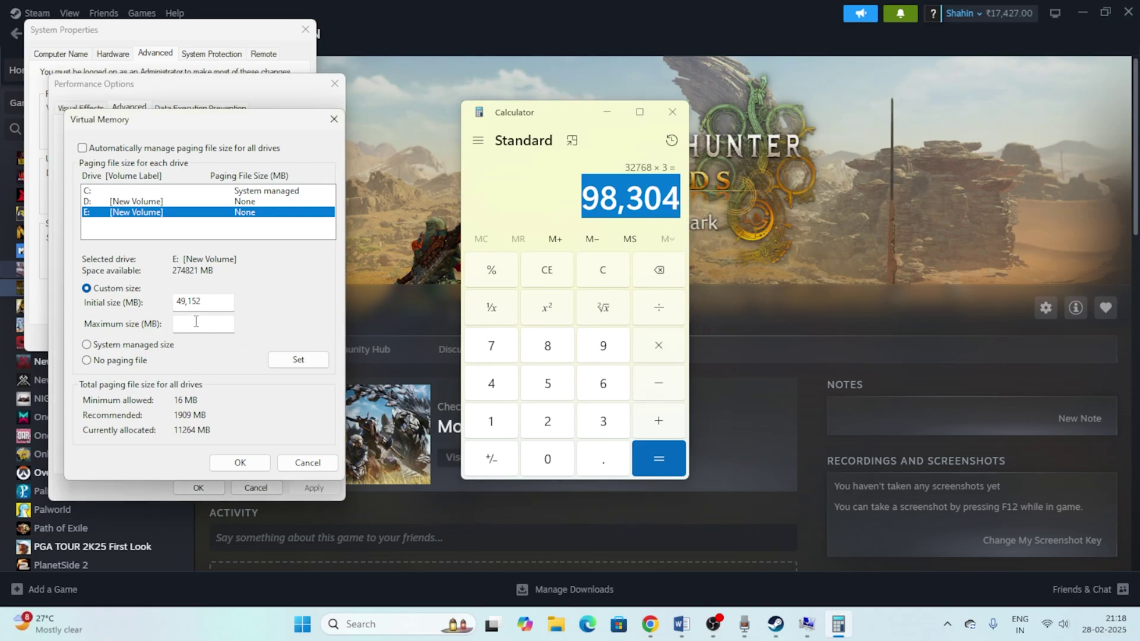
{"action": "left_click", "coordinate": [237, 385]}
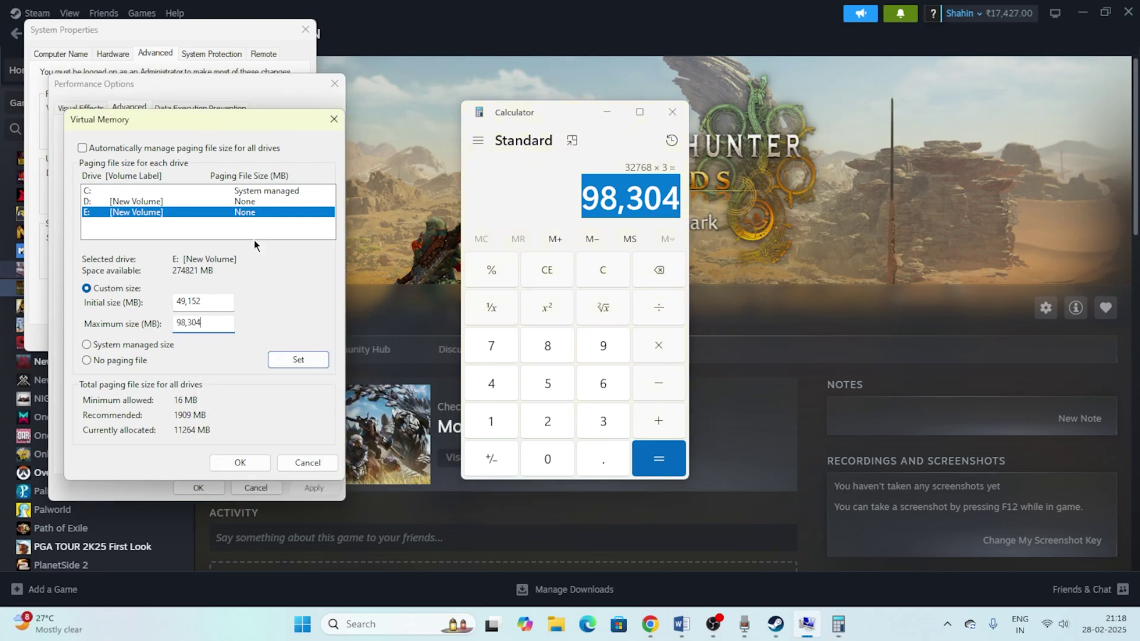
- Confirm the Virtual Memory, Performance Options and System Properties dialogs, and close Calculator
{"action": "left_click", "coordinate": [240, 463]}
{"action": "left_click", "coordinate": [196, 487]}
{"action": "left_click", "coordinate": [194, 339]}
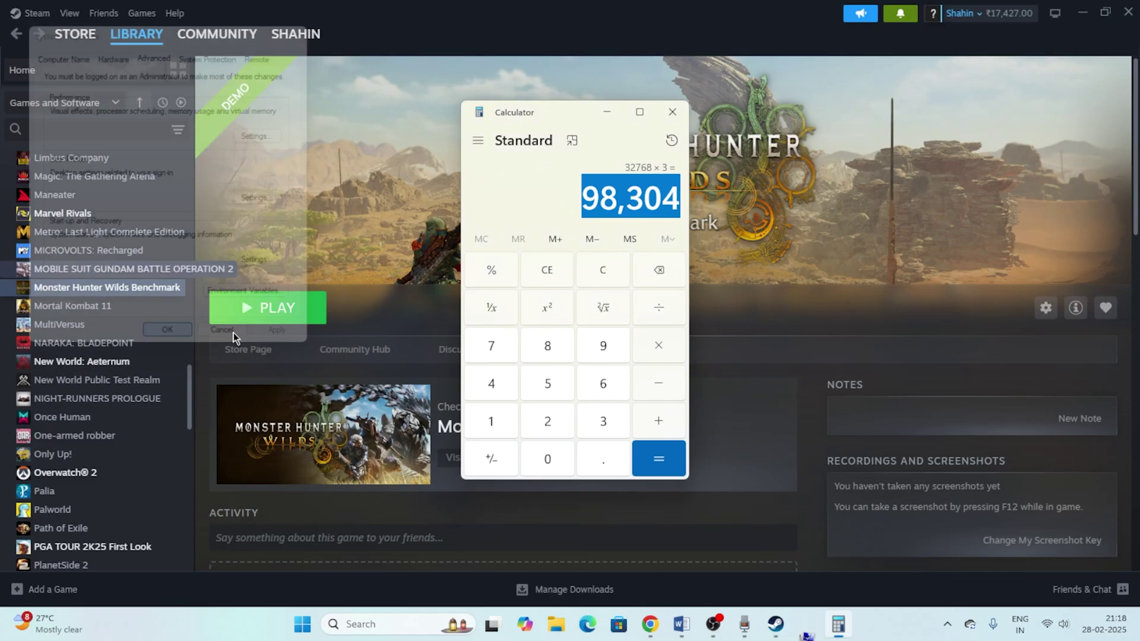
{"action": "left_click", "coordinate": [672, 111]}
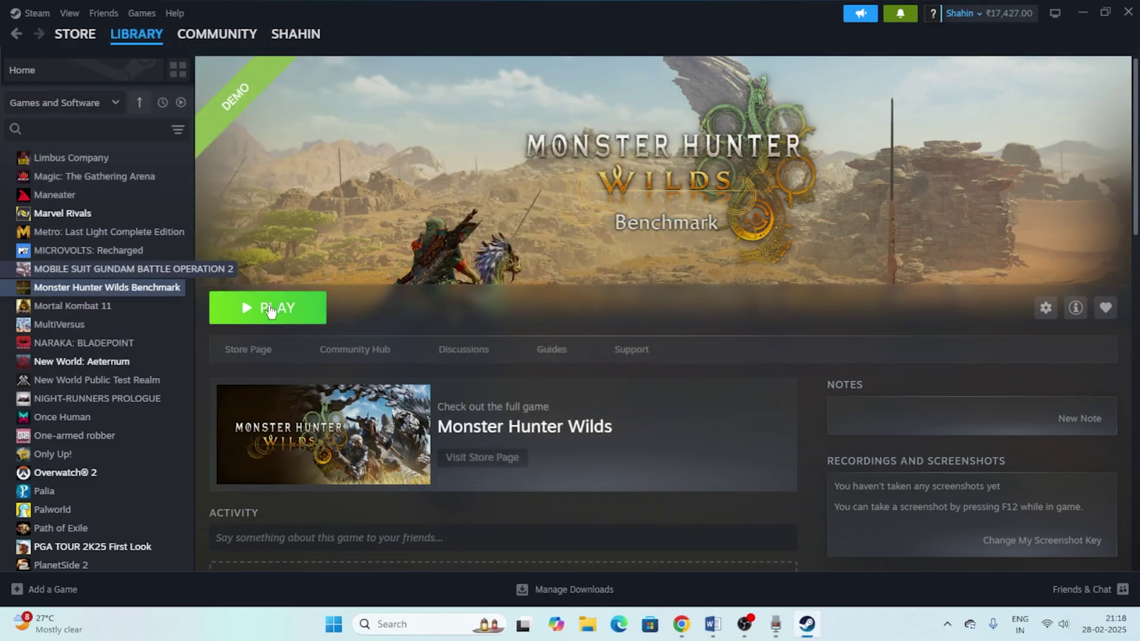
- Switch to the Word notes, read on from Step 21 to Step 24 about reinstalling the game, and minimize Word
{"action": "left_click", "coordinate": [713, 624]}
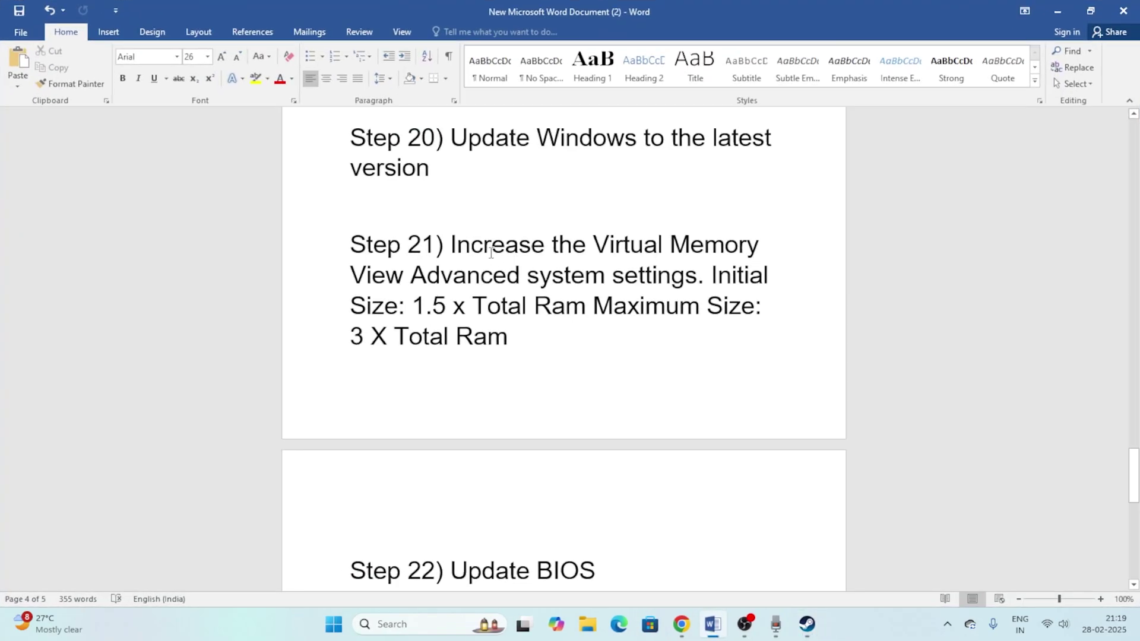
{"action": "scroll", "coordinate": [492, 254], "scroll_direction": "down", "scroll_amount": 1}
{"action": "scroll", "coordinate": [491, 254], "scroll_direction": "down", "scroll_amount": 10}
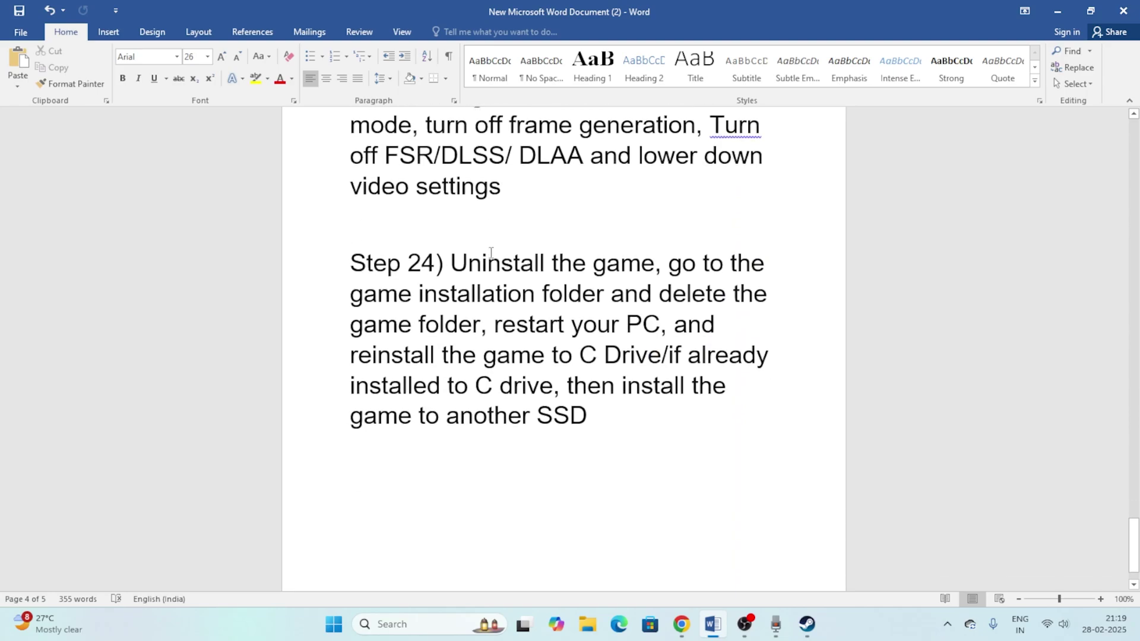
{"action": "left_click", "coordinate": [1057, 11]}
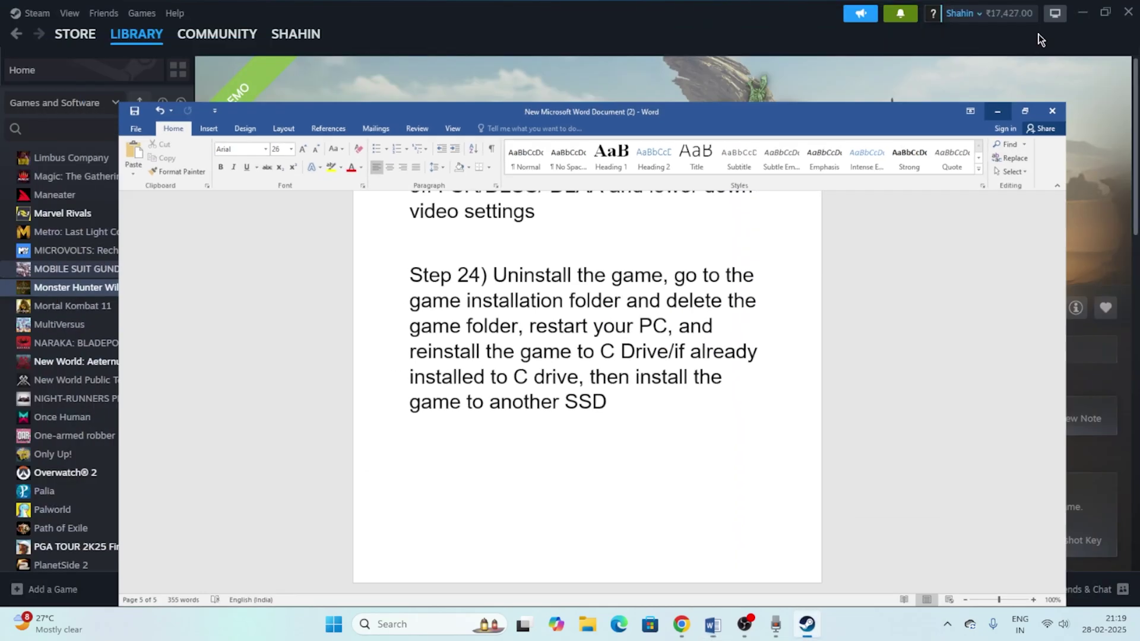
- Open the management options of Monster Hunter Wilds Benchmark, view the drives under This PC in File Explorer, and close File Explorer
{"action": "right_click", "coordinate": [138, 291]}
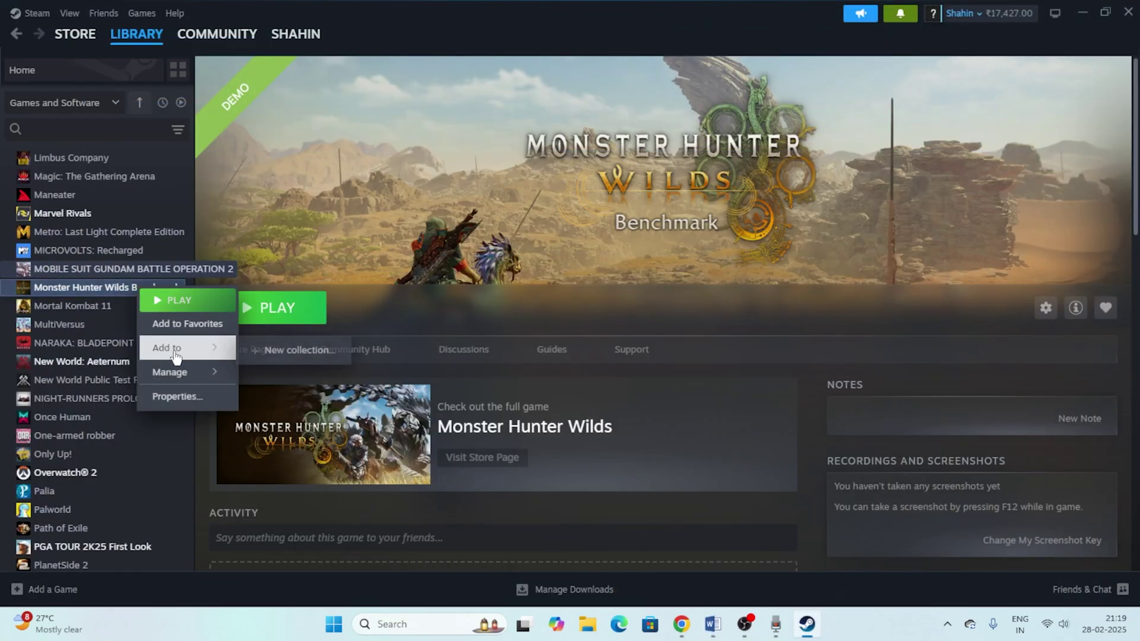
{"action": "mouse_move", "coordinate": [172, 372]}
{"action": "left_click", "coordinate": [288, 398]}
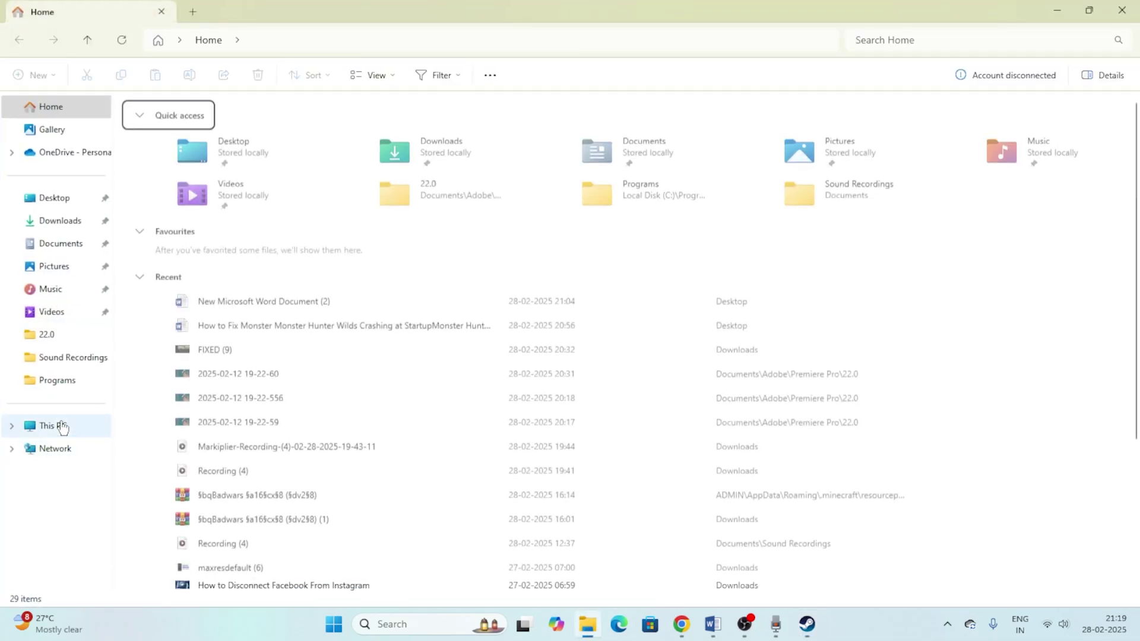
{"action": "left_click", "coordinate": [51, 425]}
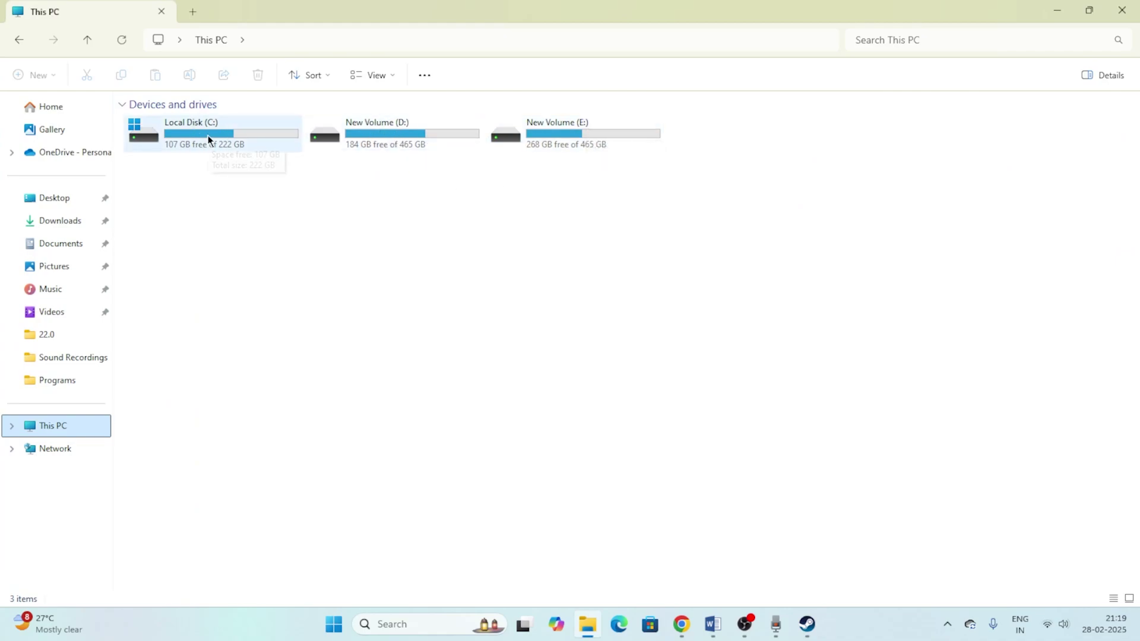
{"action": "left_click", "coordinate": [1133, 9]}
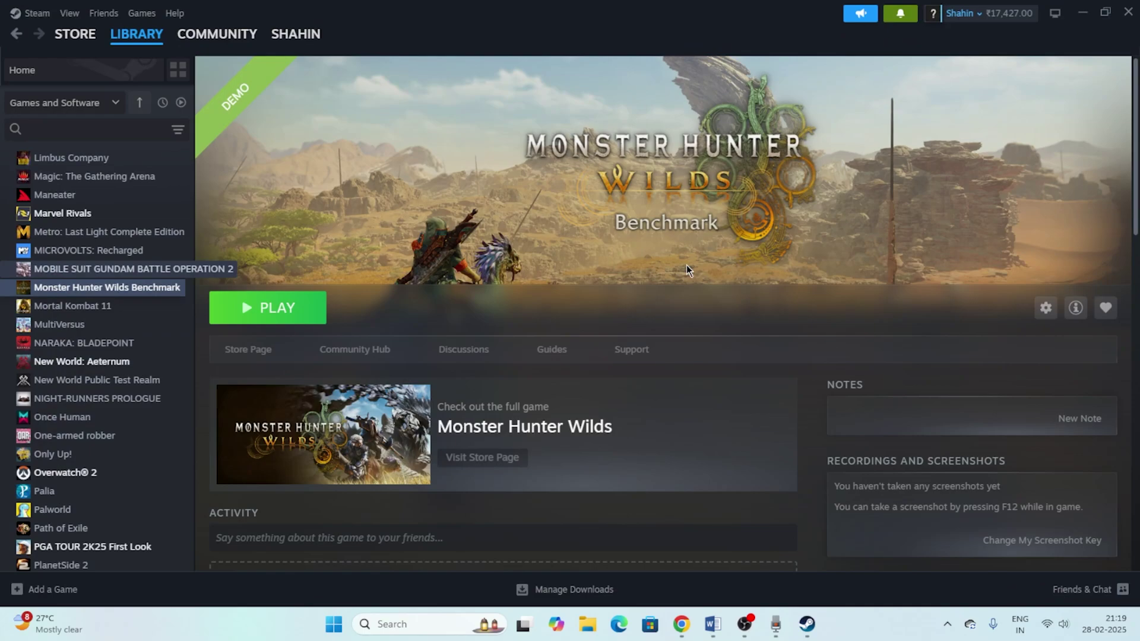